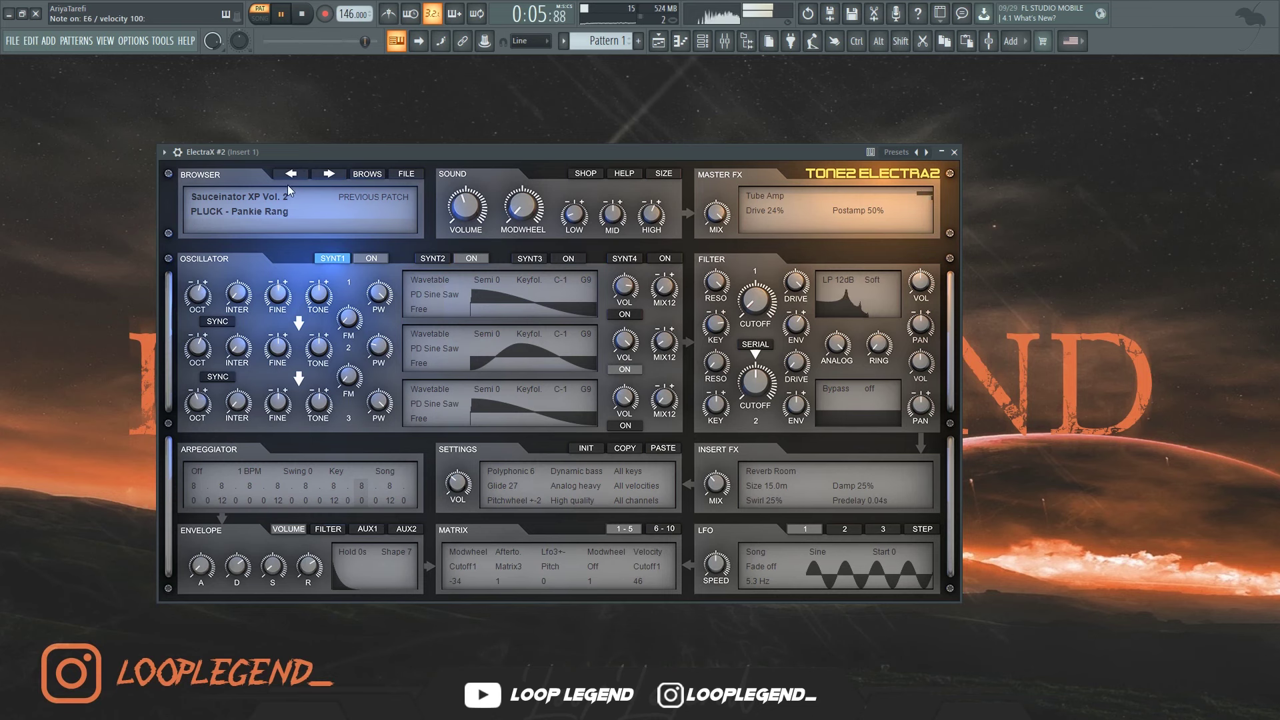
- Place C#6, E6 and G#6 notes at the start of the ElectraX #2 piano roll and strum their start times
{"action": "key", "text": "space"}
{"action": "key", "text": "F7"}
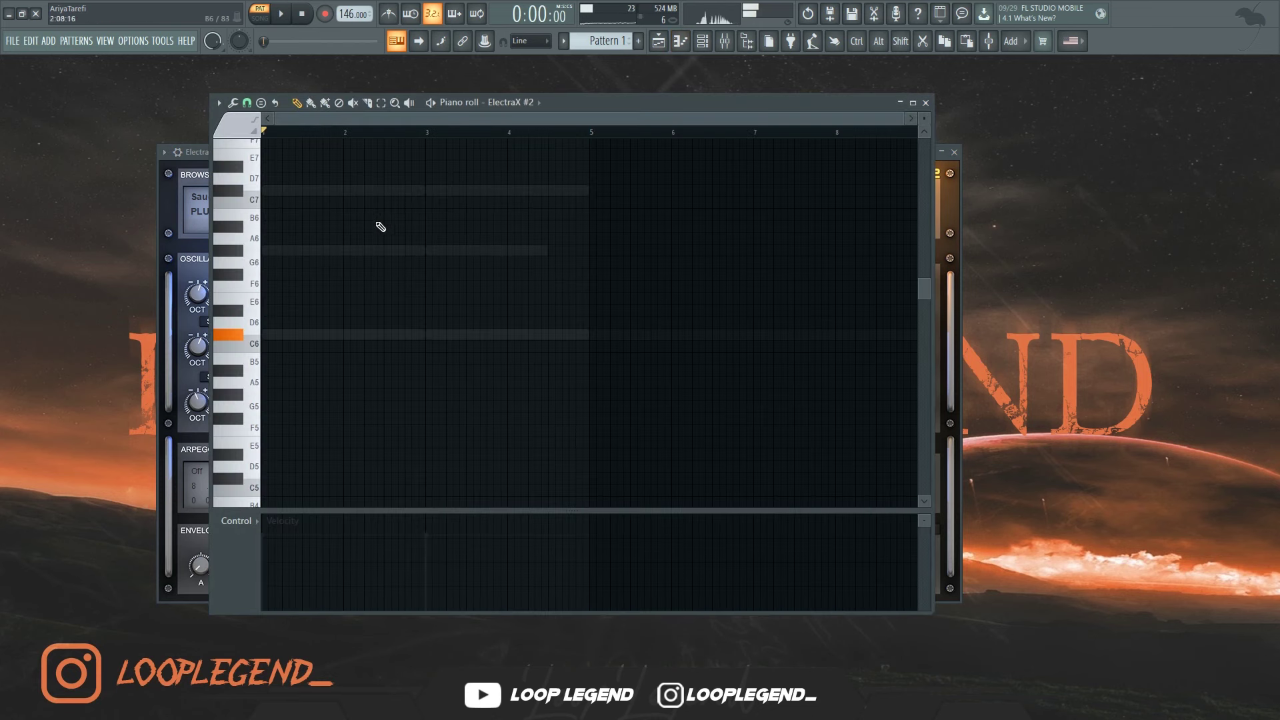
{"action": "left_click", "coordinate": [275, 347]}
{"action": "left_click", "coordinate": [262, 299]}
{"action": "left_click", "coordinate": [269, 250]}
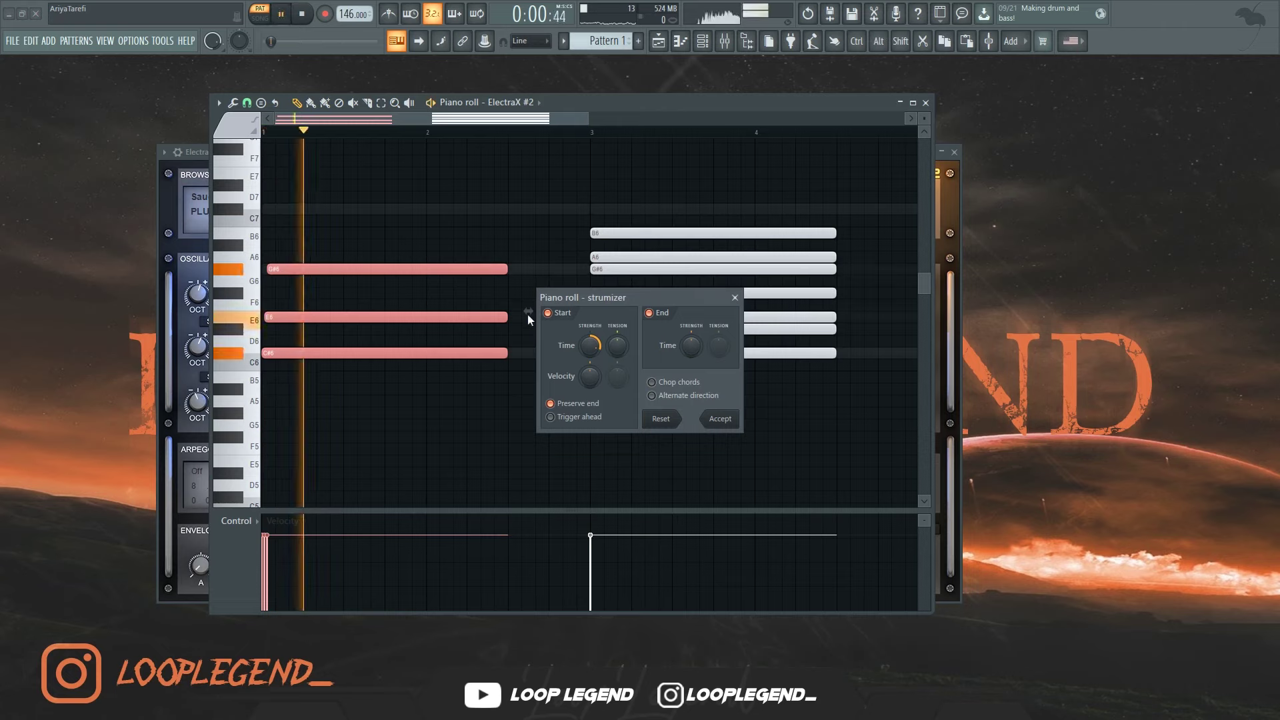
{"action": "left_click_drag", "start_coordinate": [592, 350], "coordinate": [592, 345]}
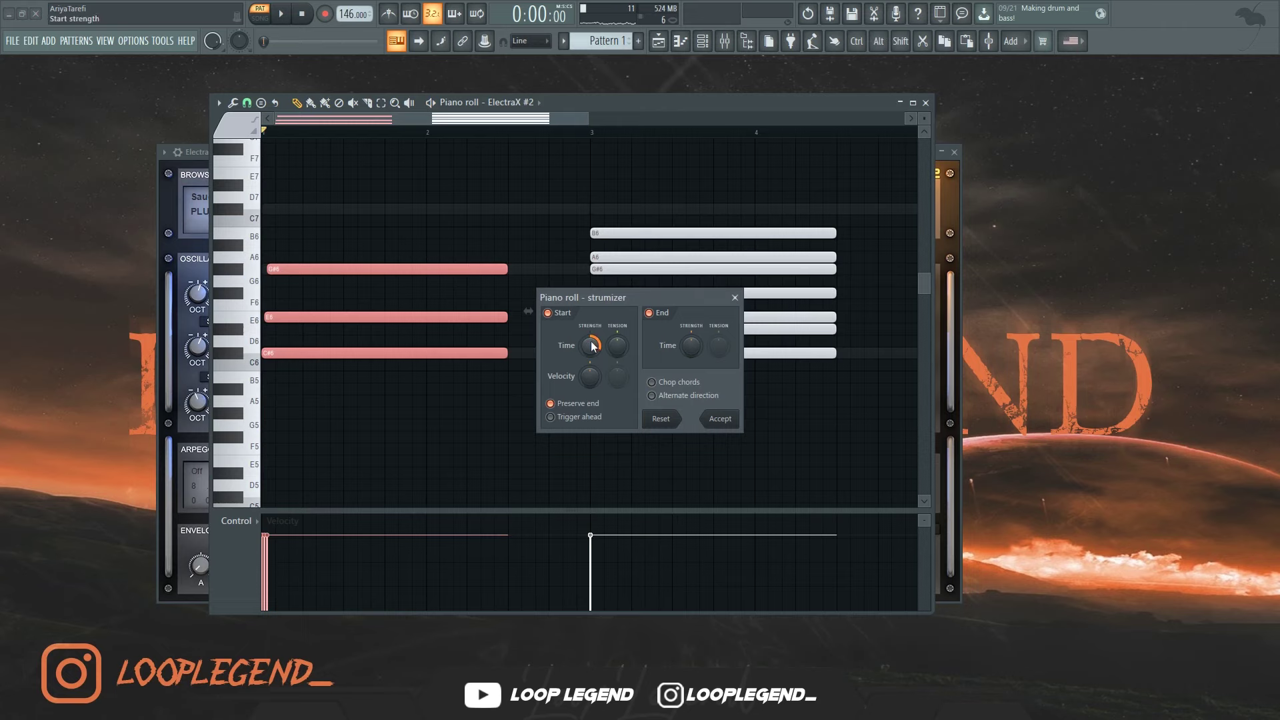
{"action": "left_click_drag", "start_coordinate": [592, 345], "coordinate": [592, 342]}
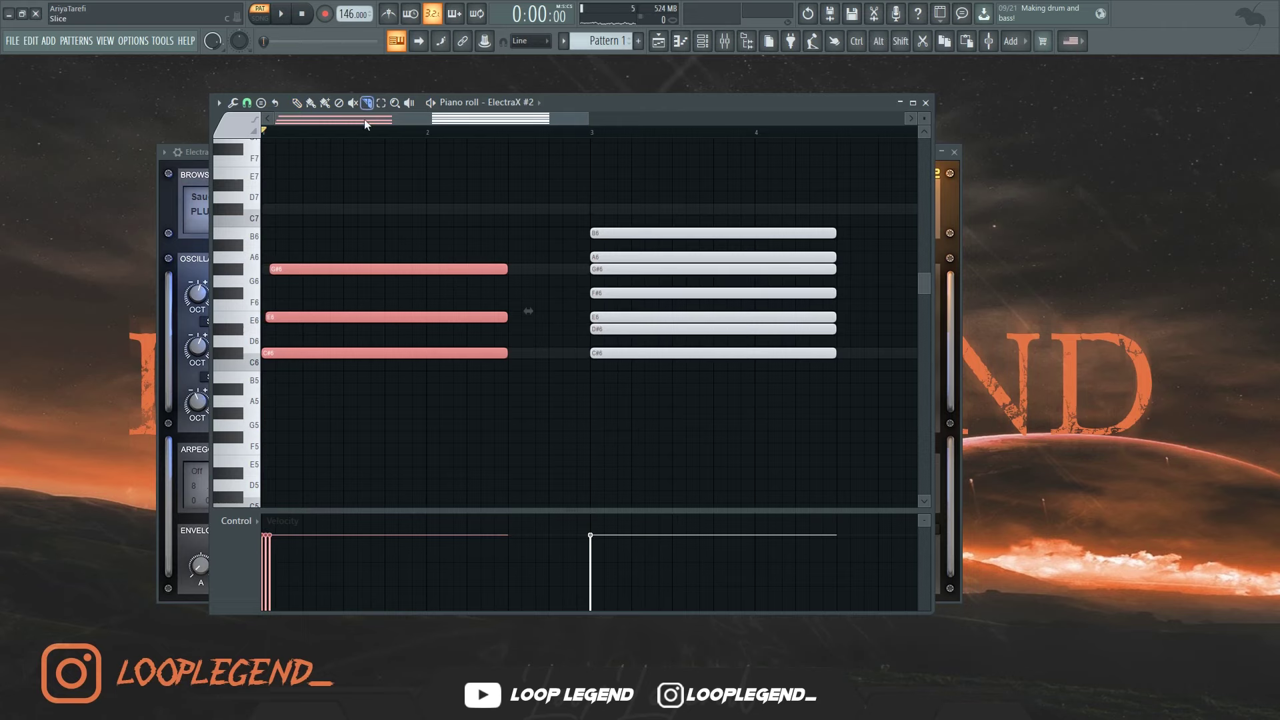
- Try slicing the E6 and C#6 notes of the strummed chord, and undo the cuts
{"action": "left_click", "coordinate": [320, 316]}
{"action": "left_click", "coordinate": [330, 355]}
{"action": "key", "text": "ctrl+alt+z"}
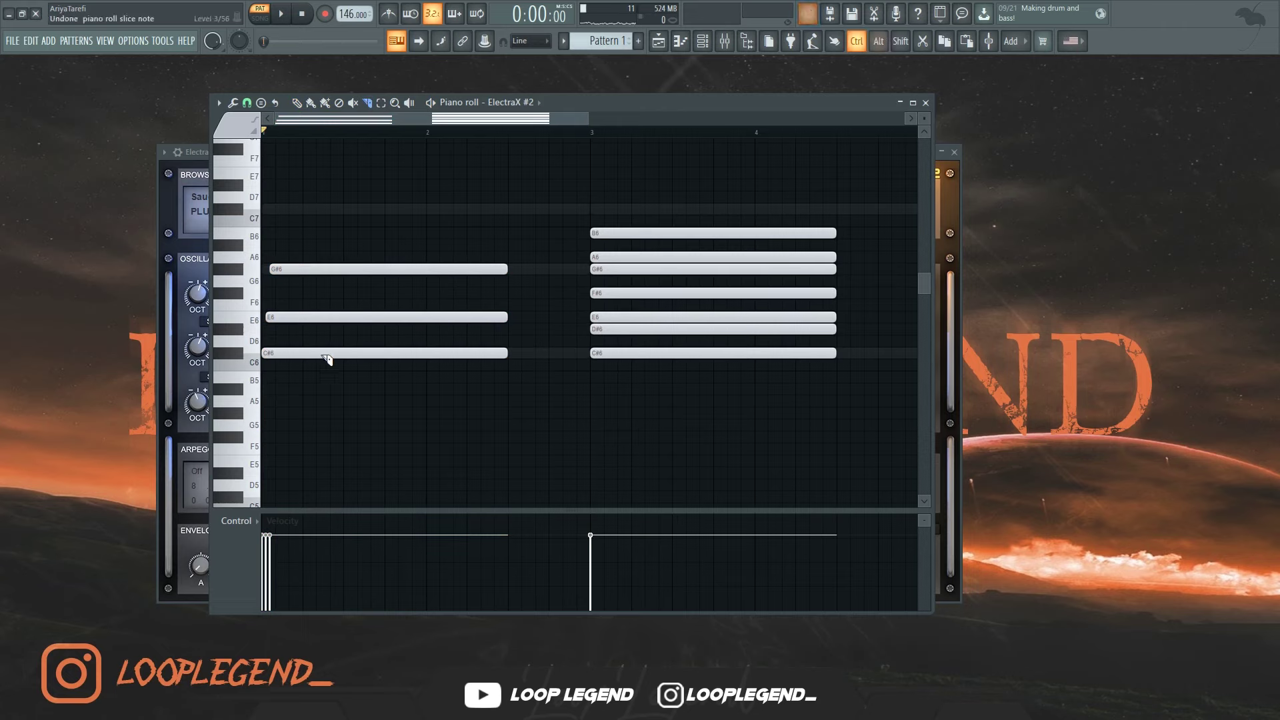
- Slice the C#6 note a quarter bar in, and try a mid-bar cut in the E6 note before undoing it
{"action": "left_click", "coordinate": [304, 355], "text": "shift"}
{"action": "key", "text": "space"}
{"action": "left_click", "coordinate": [344, 316], "text": "shift"}
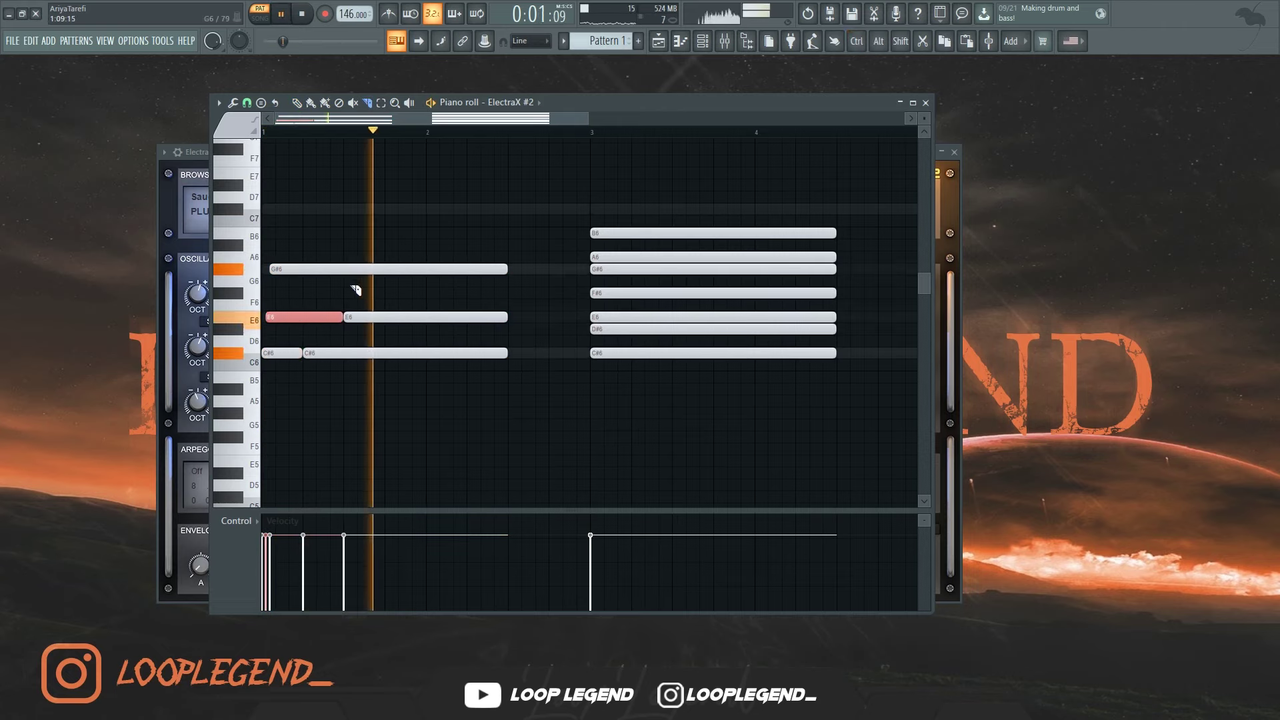
{"action": "key", "text": "space"}
{"action": "key", "text": "ctrl+z"}
- Try slicing the G#6 note at mid-bar and the E6 note three quarters through the bar, playing the result
{"action": "left_click", "coordinate": [344, 269], "text": "shift"}
{"action": "key", "text": "space"}
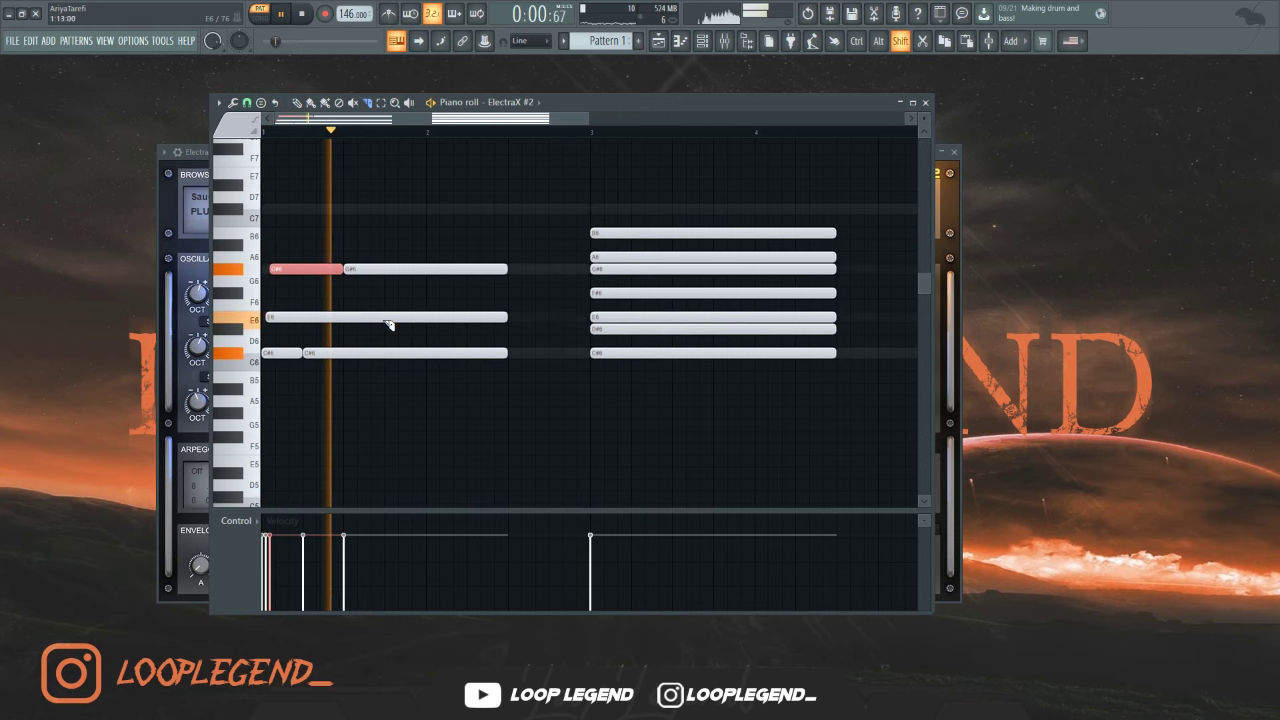
{"action": "left_click", "coordinate": [385, 317], "text": "shift"}
{"action": "key", "text": "space"}
{"action": "key", "text": "space"}
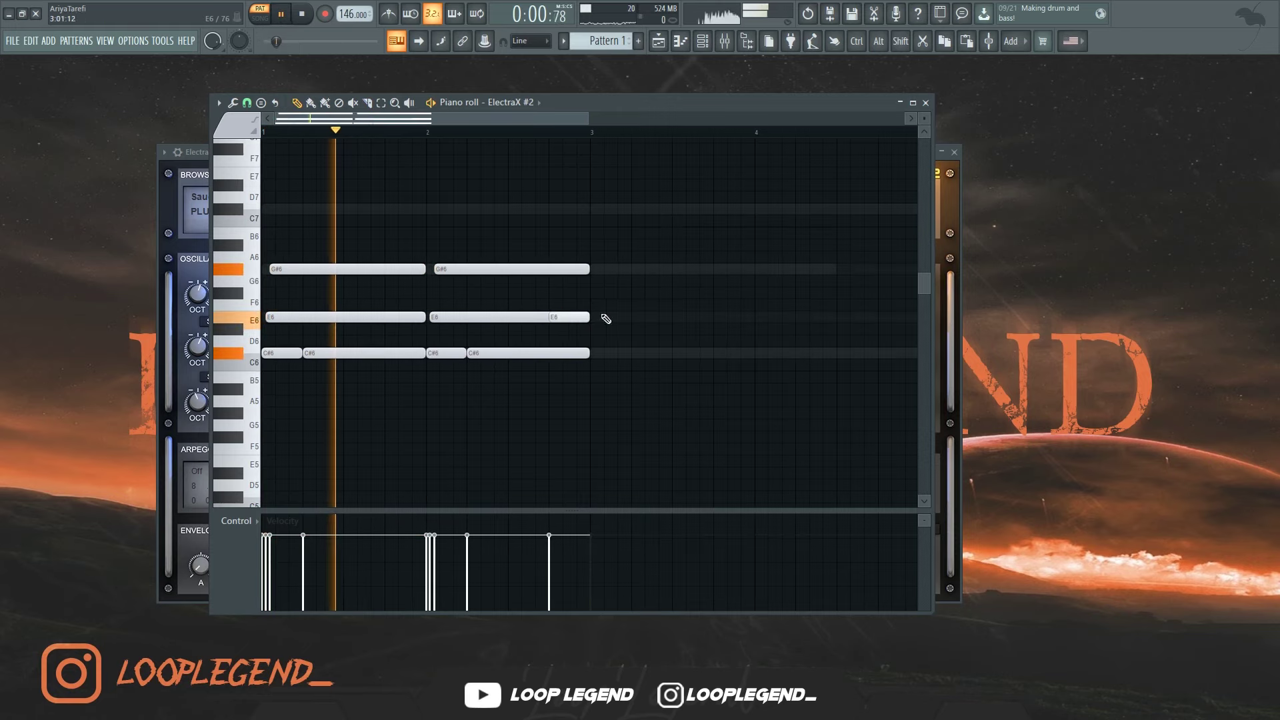
{"action": "left_click", "coordinate": [585, 316]}
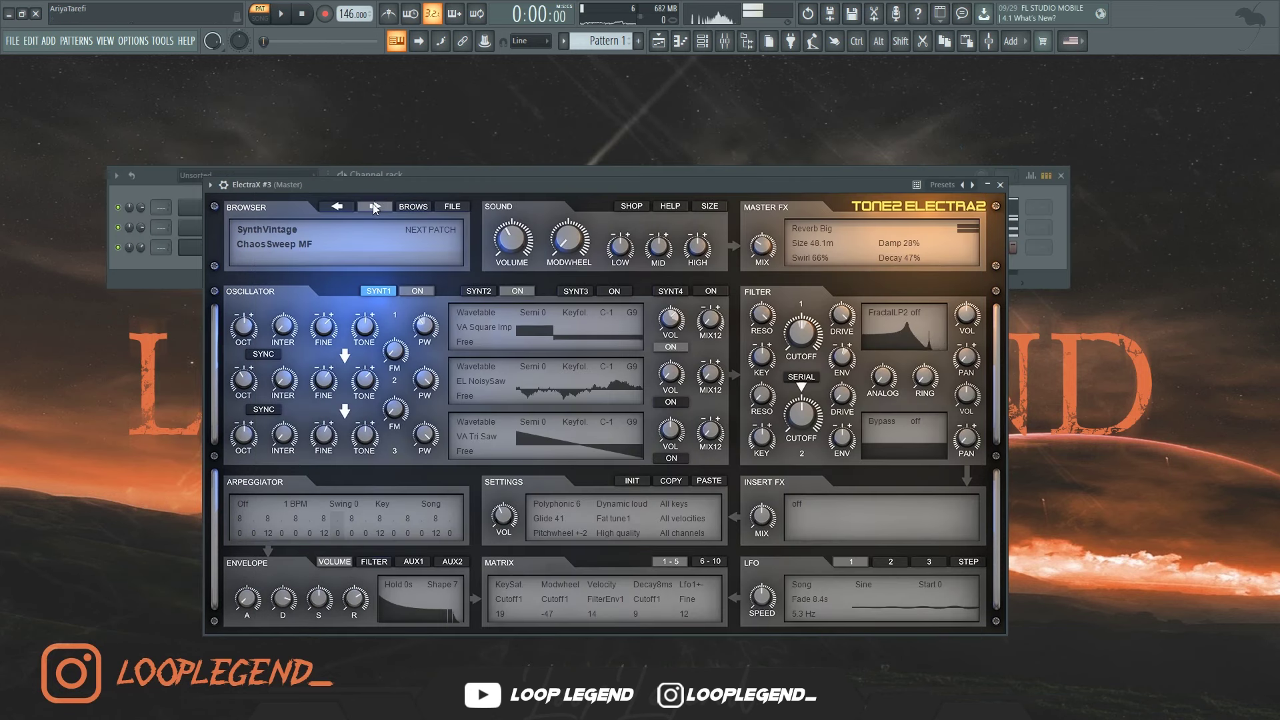
- Browse back through the ElectraX #3 patches and open that channel's piano roll
{"action": "left_click", "coordinate": [339, 204]}
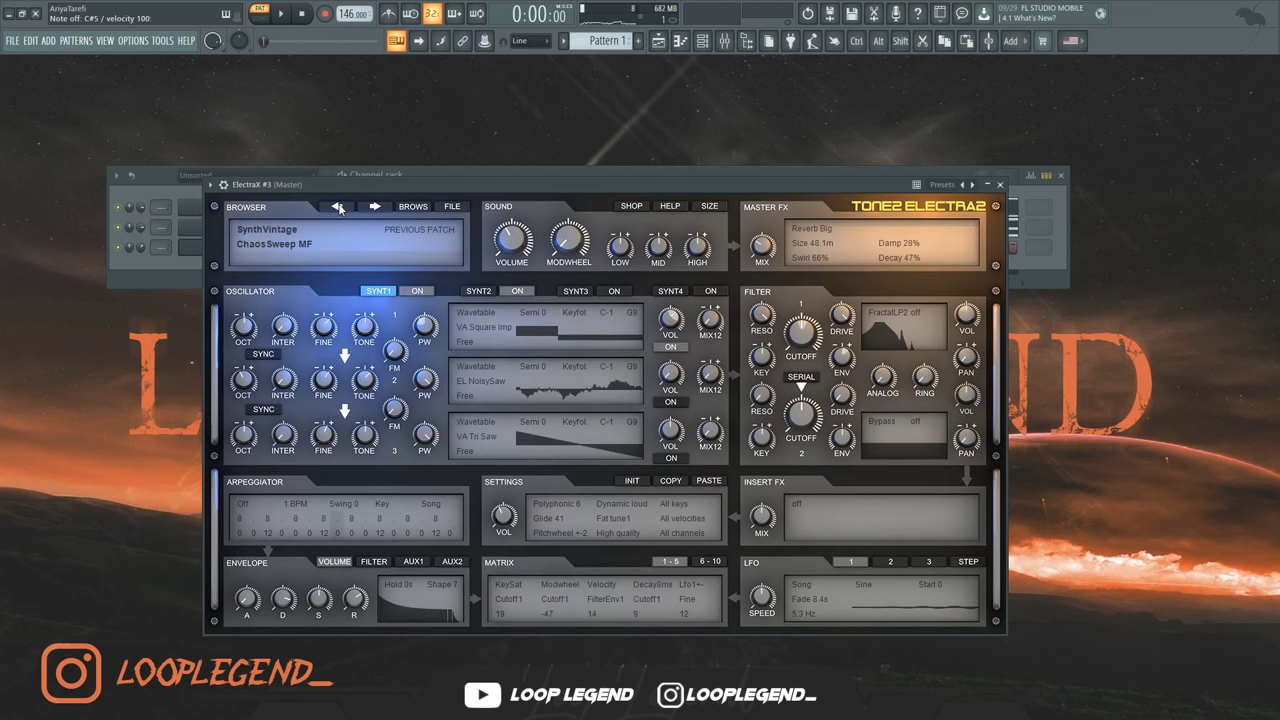
{"action": "left_click", "coordinate": [339, 204]}
{"action": "key", "text": "F7"}
- Add another note at 1:05 in bar 1 and settle it on G#5 while auditioning the pattern
{"action": "scroll", "coordinate": [376, 355], "scroll_direction": "up", "scroll_amount": 6}
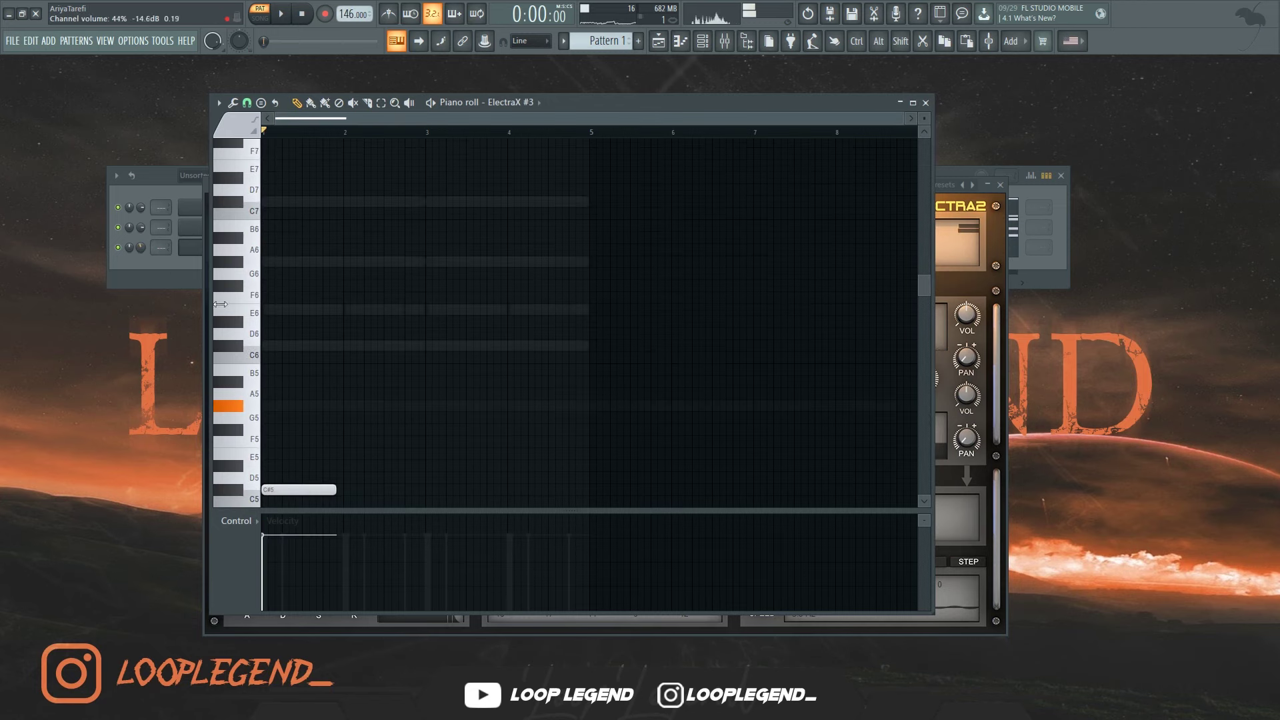
{"action": "scroll", "coordinate": [260, 408], "scroll_direction": "up", "scroll_amount": 2}
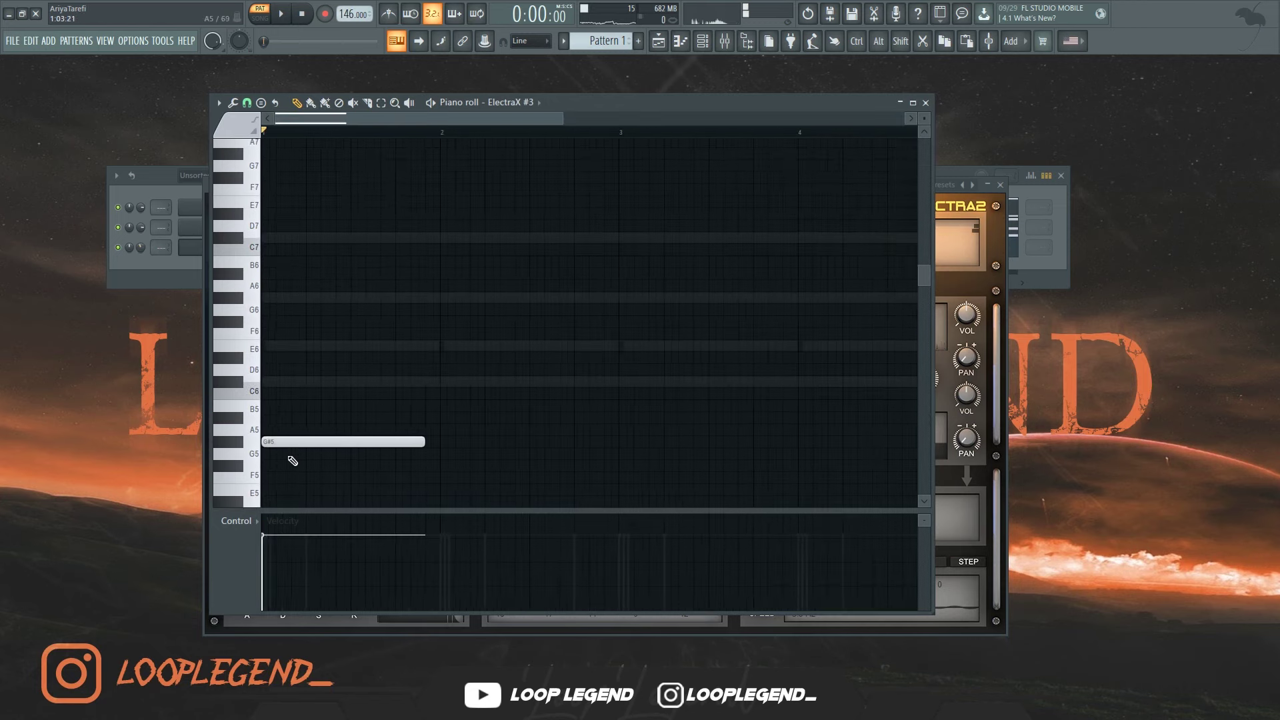
{"action": "scroll", "coordinate": [273, 406], "scroll_direction": "down", "scroll_amount": 2}
{"action": "scroll", "coordinate": [280, 377], "scroll_direction": "up", "scroll_amount": 2}
{"action": "key", "text": "space"}
{"action": "left_click", "coordinate": [346, 381]}
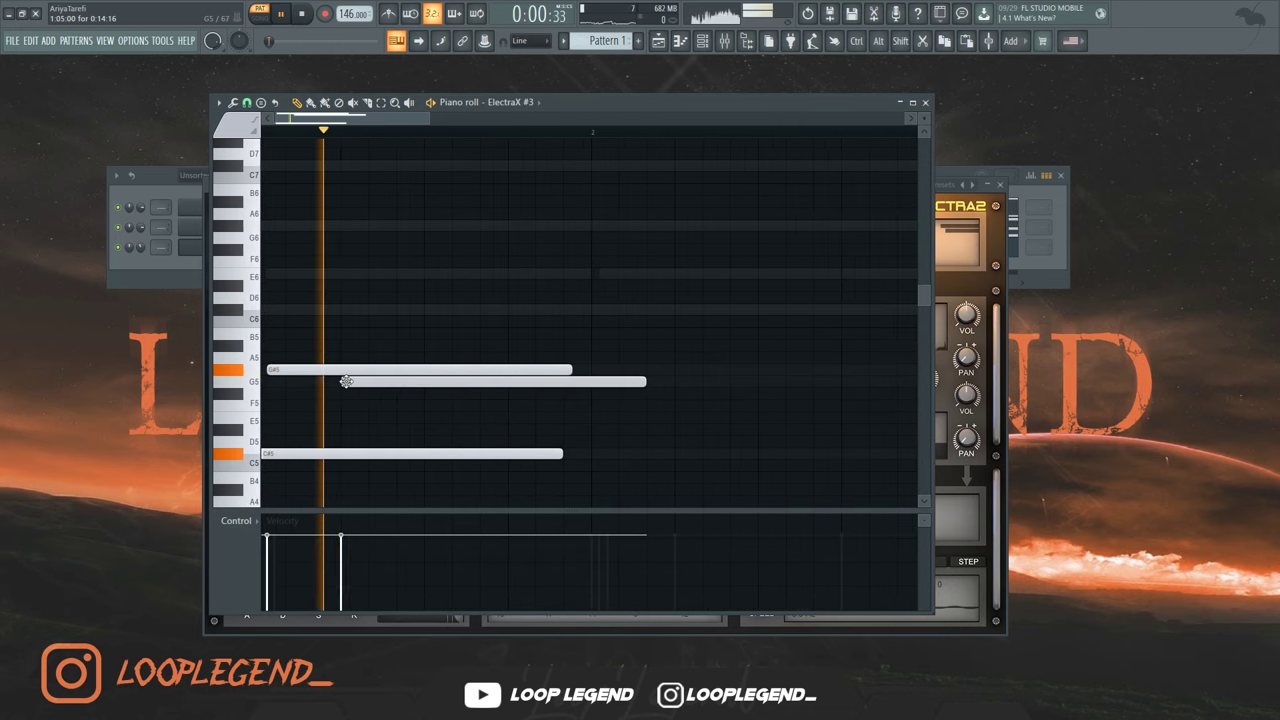
{"action": "left_click_drag", "start_coordinate": [346, 380], "coordinate": [370, 421]}
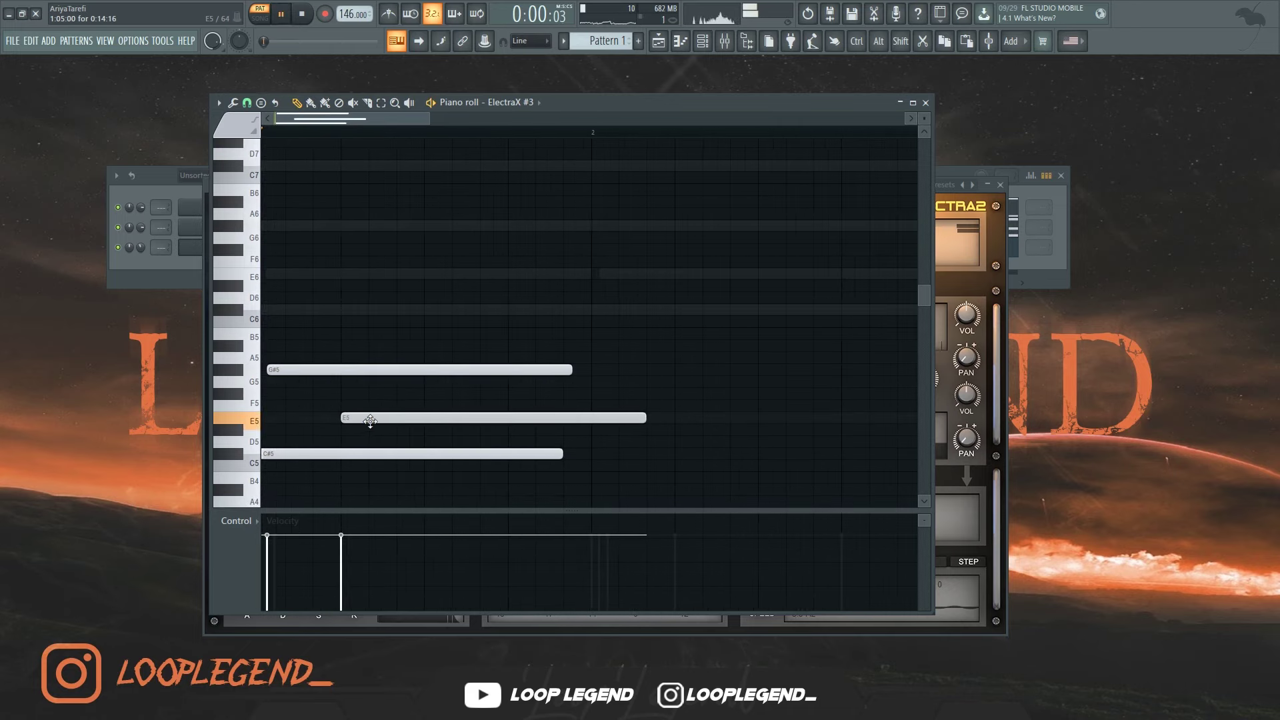
{"action": "mouse_move", "coordinate": [571, 418]}
{"action": "left_mouse_down"}
{"action": "mouse_move", "coordinate": [571, 357]}
{"action": "mouse_move", "coordinate": [580, 378]}
{"action": "left_mouse_up"}
{"action": "key", "text": "space"}
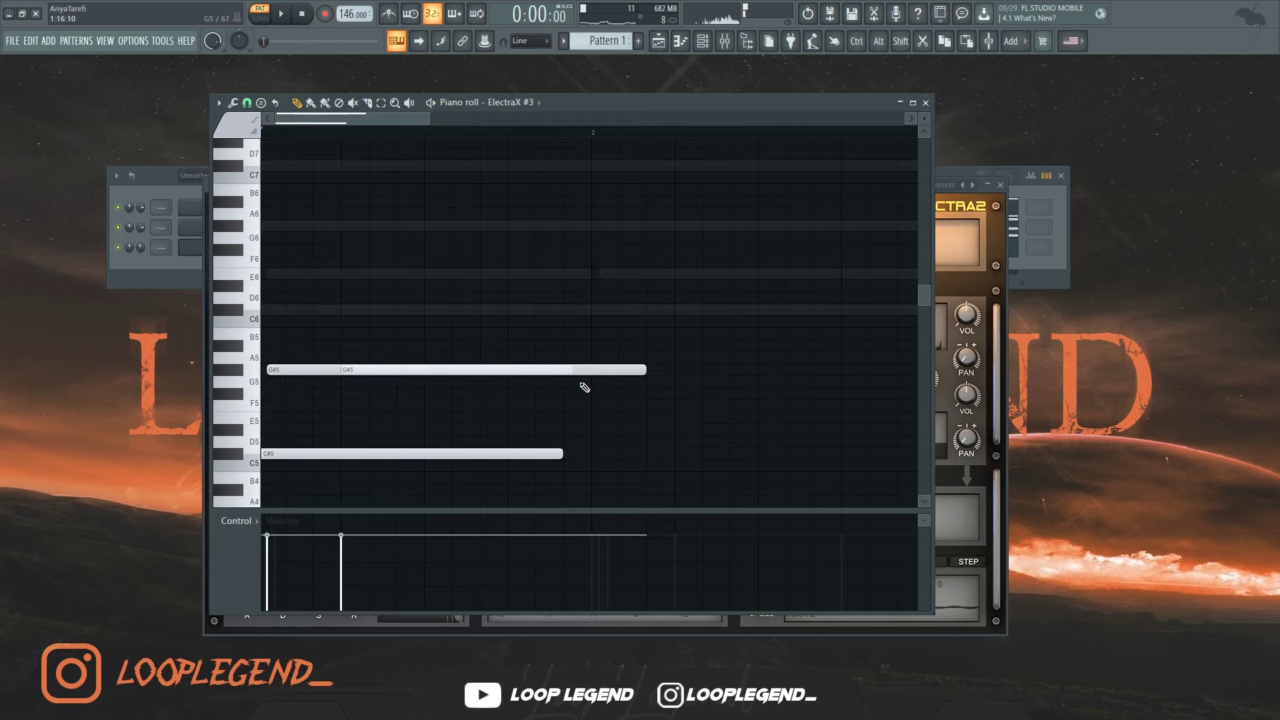
- Shorten the first G#5 note to meet the second, and end the second G#5 note at mid-bar
{"action": "left_click", "coordinate": [541, 366]}
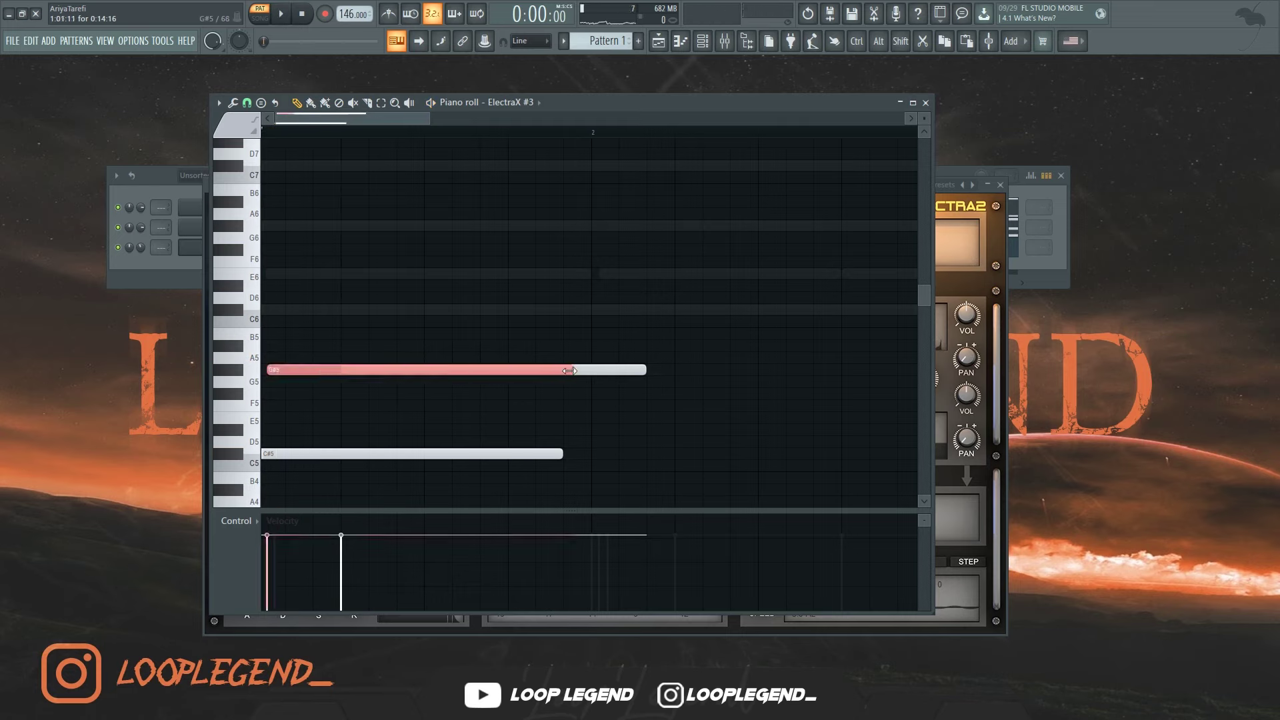
{"action": "left_click_drag", "start_coordinate": [569, 371], "coordinate": [346, 374]}
{"action": "left_click_drag", "start_coordinate": [643, 367], "coordinate": [419, 383]}
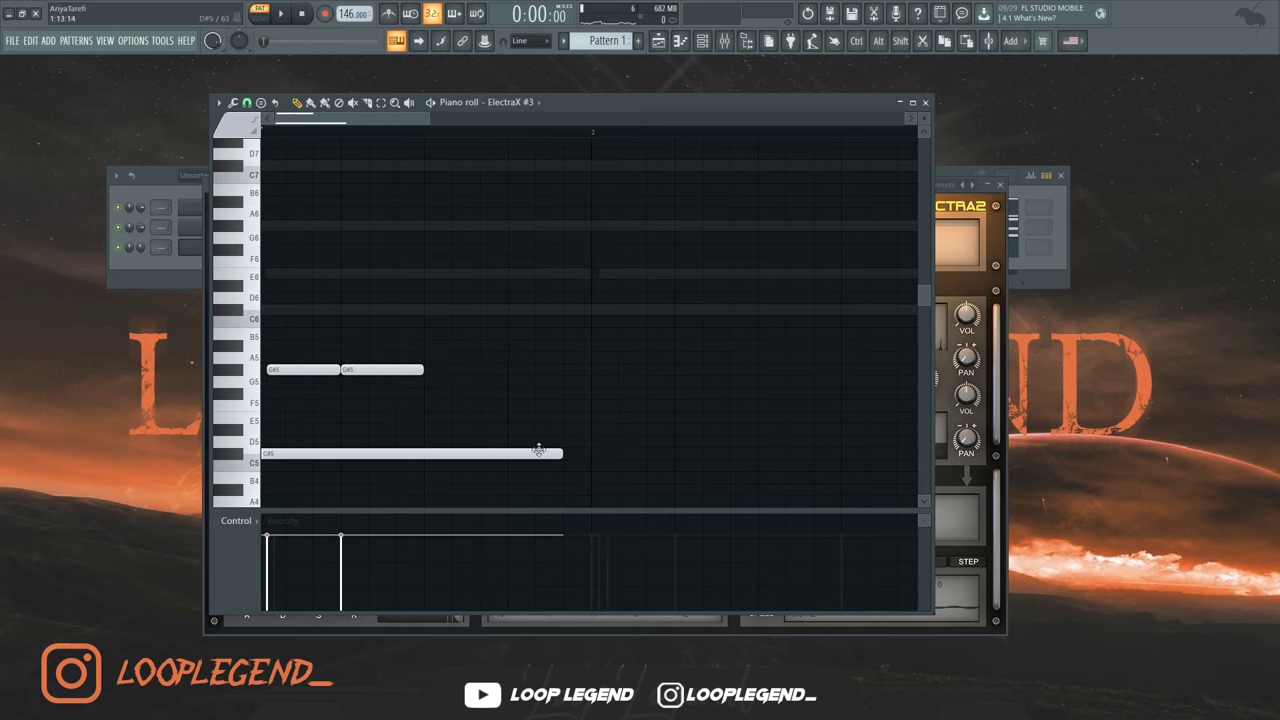
- End the C#5 note at mid-bar and fill the second half of bar 1 with C#6, G#6 and C#7 notes
{"action": "left_click", "coordinate": [428, 457]}
{"action": "left_click_drag", "start_coordinate": [456, 437], "coordinate": [460, 471]}
{"action": "key", "text": "ctrl+Up"}
{"action": "scroll", "coordinate": [422, 331], "scroll_direction": "up", "scroll_amount": 3}
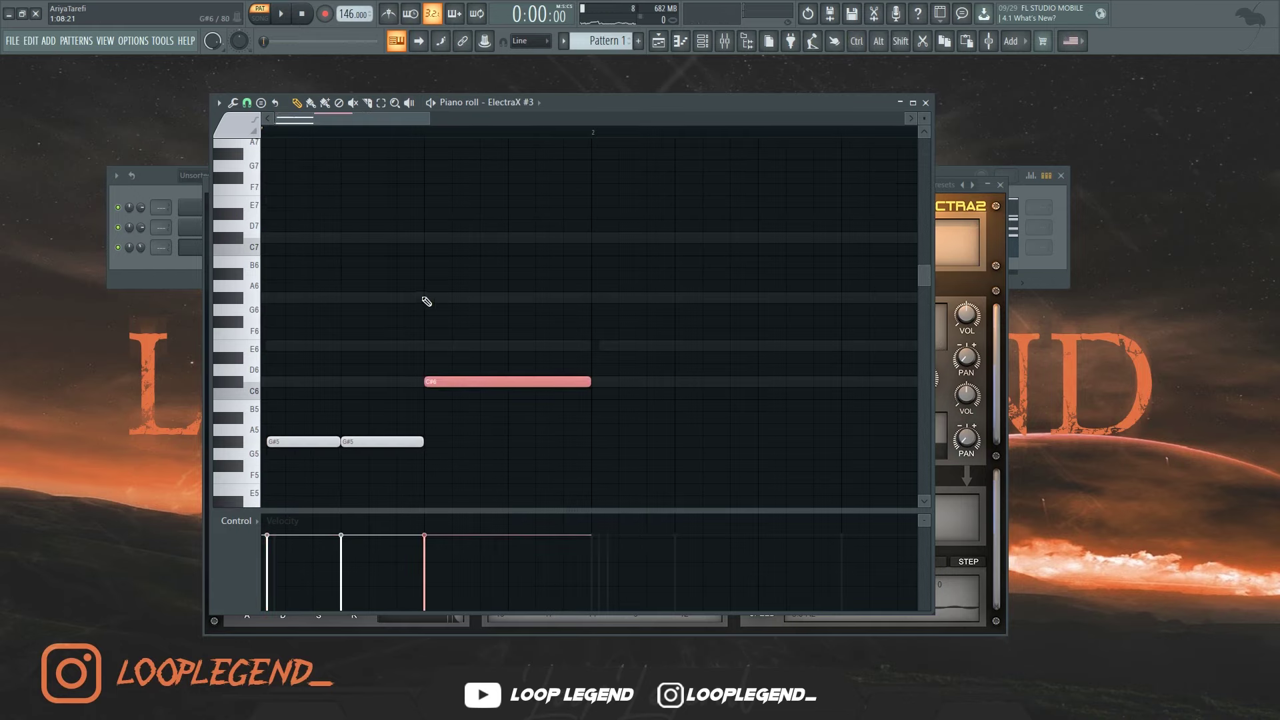
{"action": "left_click", "coordinate": [423, 297]}
{"action": "left_click", "coordinate": [422, 234]}
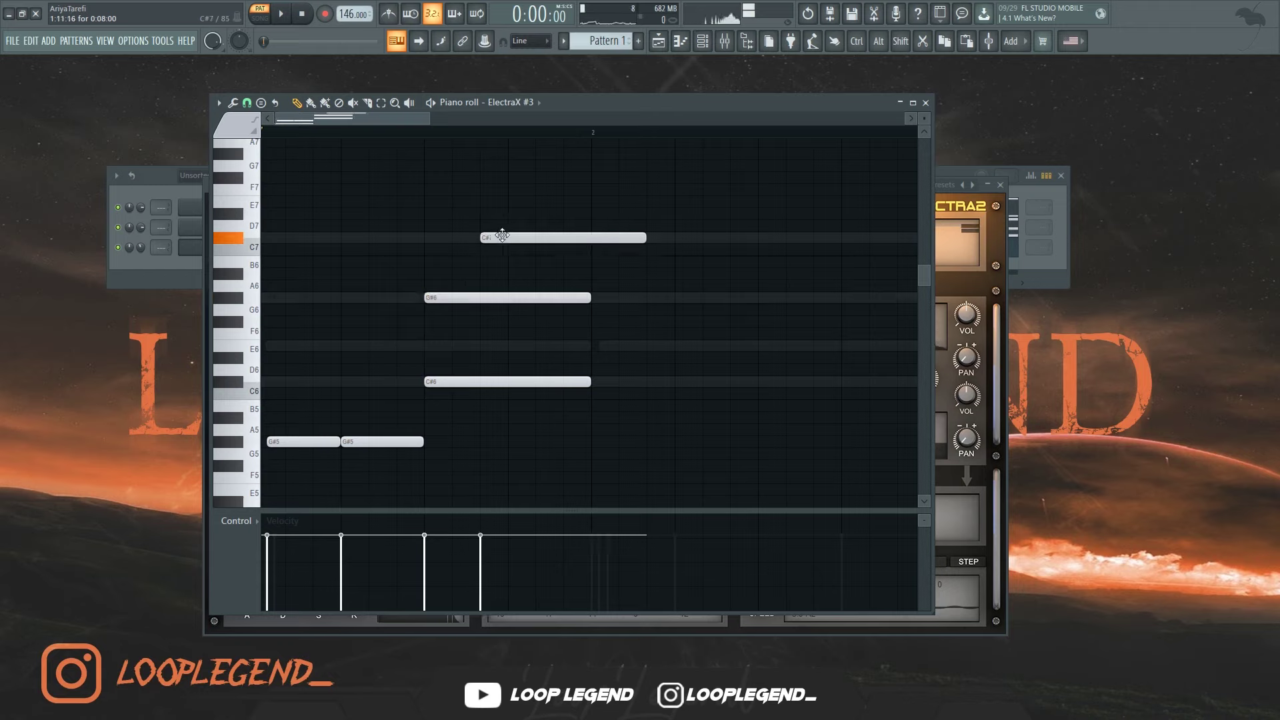
- Set the piano roll snap to Step and shift the C#7 note to 1:11
{"action": "left_click", "coordinate": [247, 103]}
{"action": "left_click", "coordinate": [263, 229]}
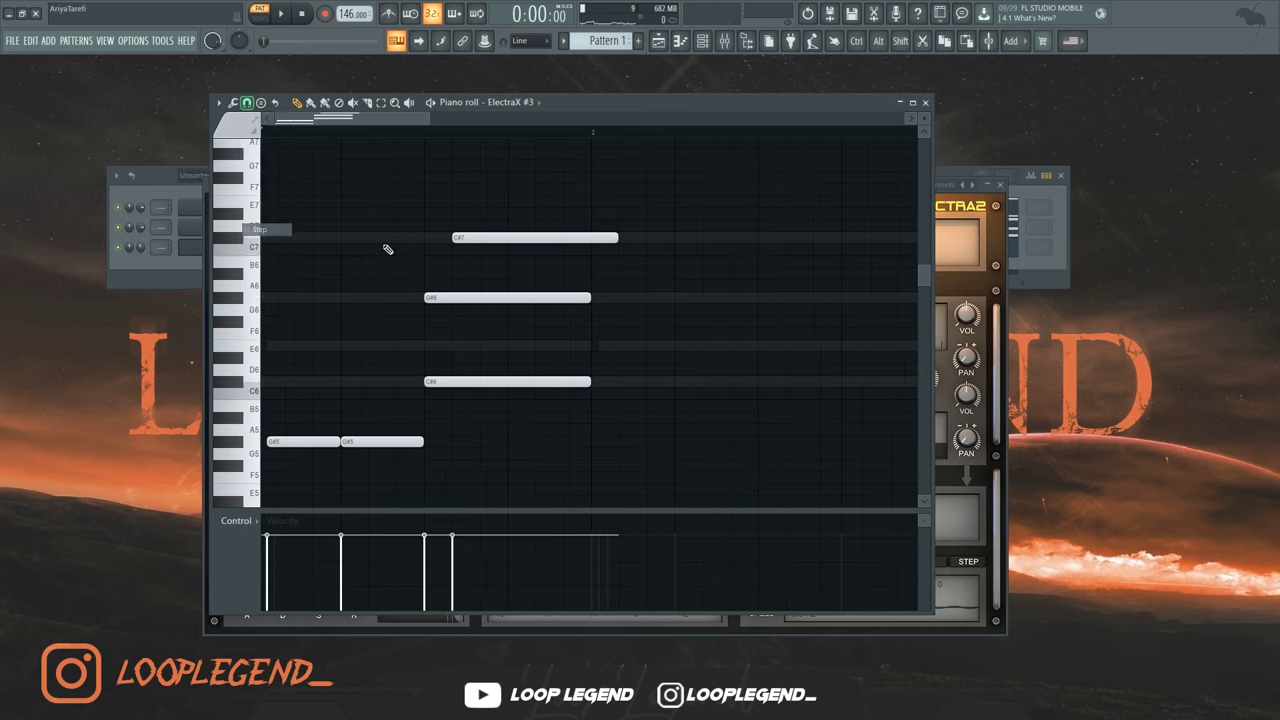
{"action": "left_click_drag", "start_coordinate": [486, 232], "coordinate": [151, 241]}
{"action": "left_click_drag", "start_coordinate": [441, 244], "coordinate": [466, 231]}
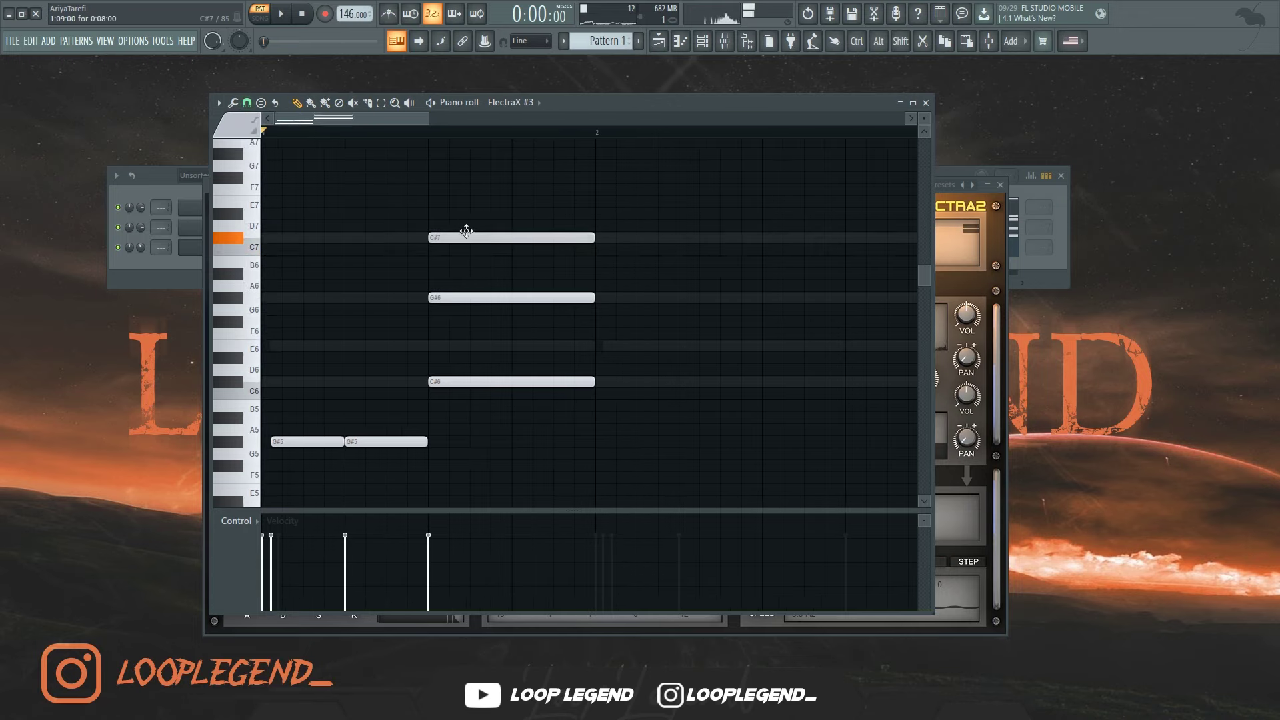
- Add an E6 note at 1:13, shorten it to three steps, and play the pattern
{"action": "left_click_drag", "start_coordinate": [470, 348], "coordinate": [430, 346]}
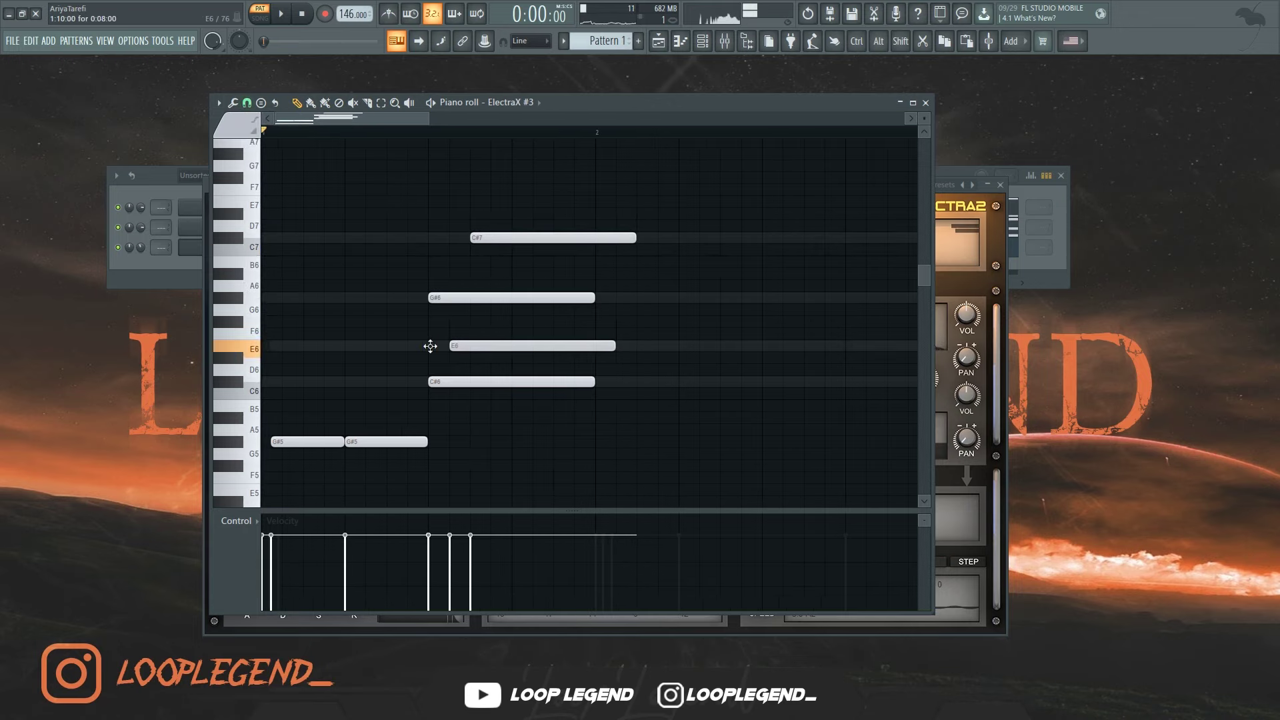
{"action": "key", "text": "space"}
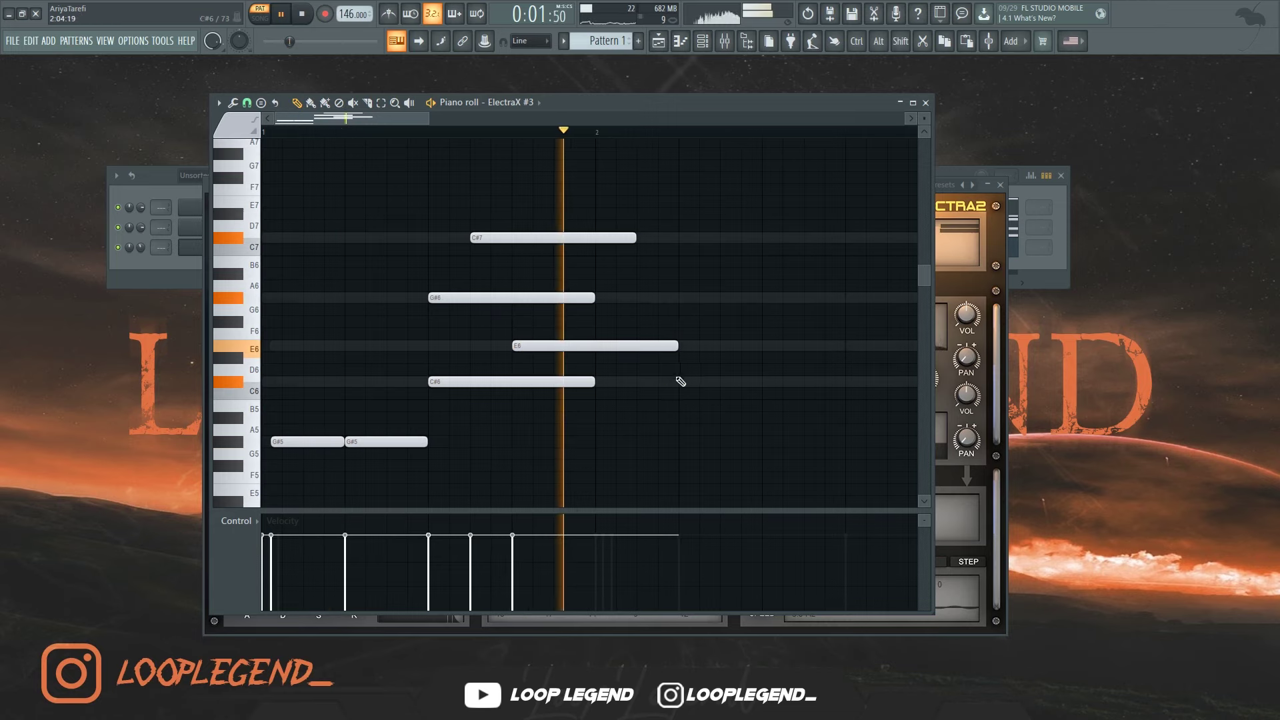
{"action": "key", "text": "space"}
{"action": "key", "text": "space"}
{"action": "left_click_drag", "start_coordinate": [677, 350], "coordinate": [566, 344]}
{"action": "key", "text": "space"}
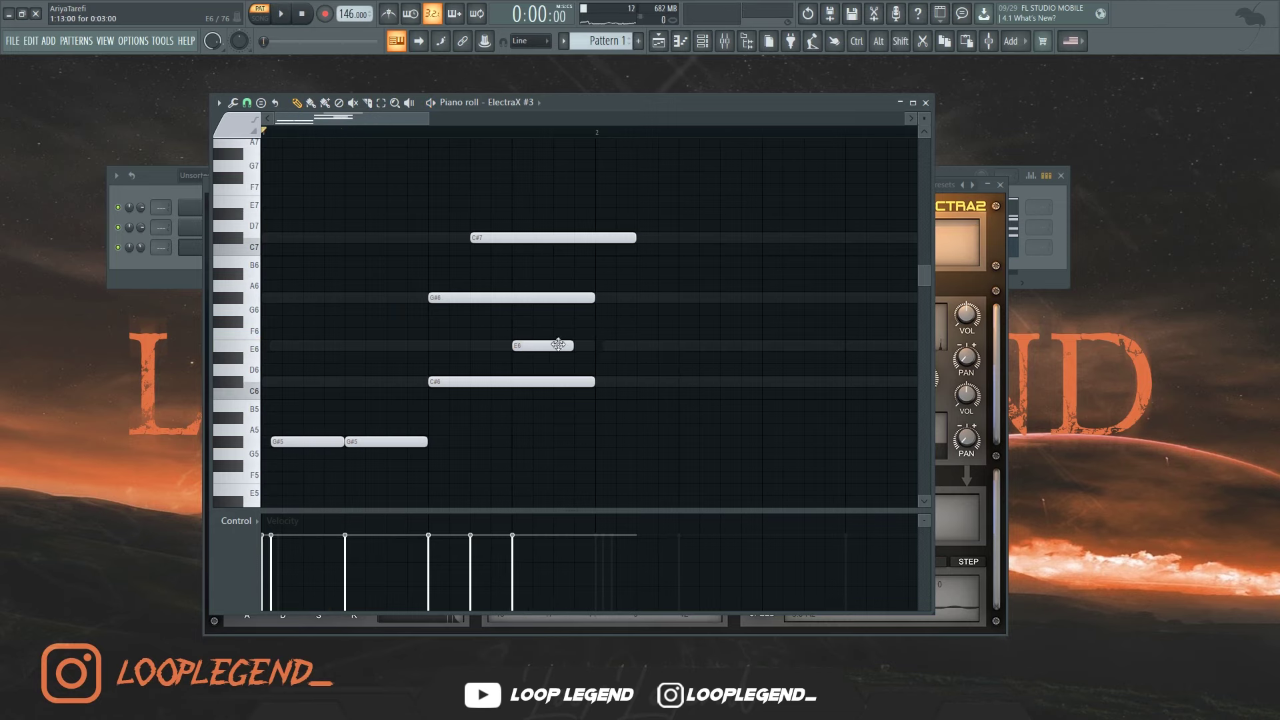
{"action": "key", "text": "space"}
- Move the C#7 note down to D#6 at 1:13 and the E6 note to 1:11, playing the result
{"action": "left_click_drag", "start_coordinate": [538, 238], "coordinate": [591, 358]}
{"action": "key", "text": "space"}
{"action": "key", "text": "space"}
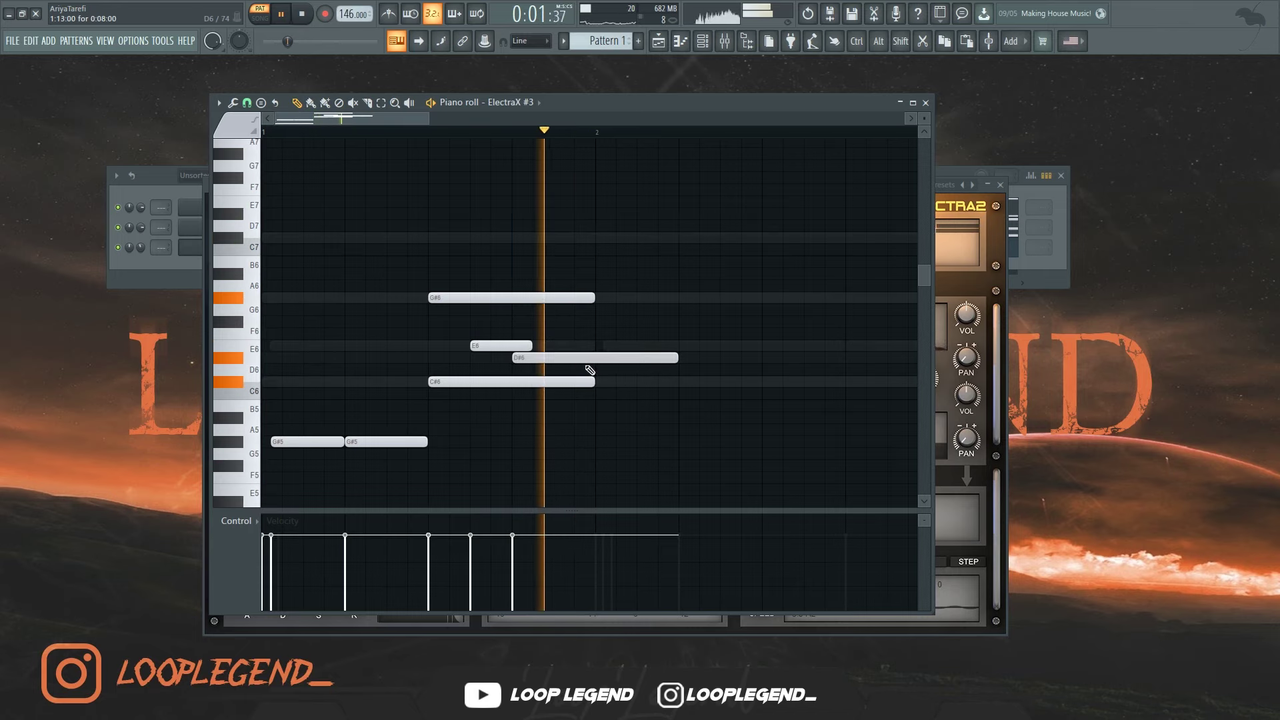
{"action": "key", "text": "space"}
- Delete the D#6 note and extend the E6 note to the end of bar 1
{"action": "right_click", "coordinate": [667, 361]}
{"action": "left_click_drag", "start_coordinate": [532, 346], "coordinate": [595, 346]}
{"action": "key", "text": "space"}
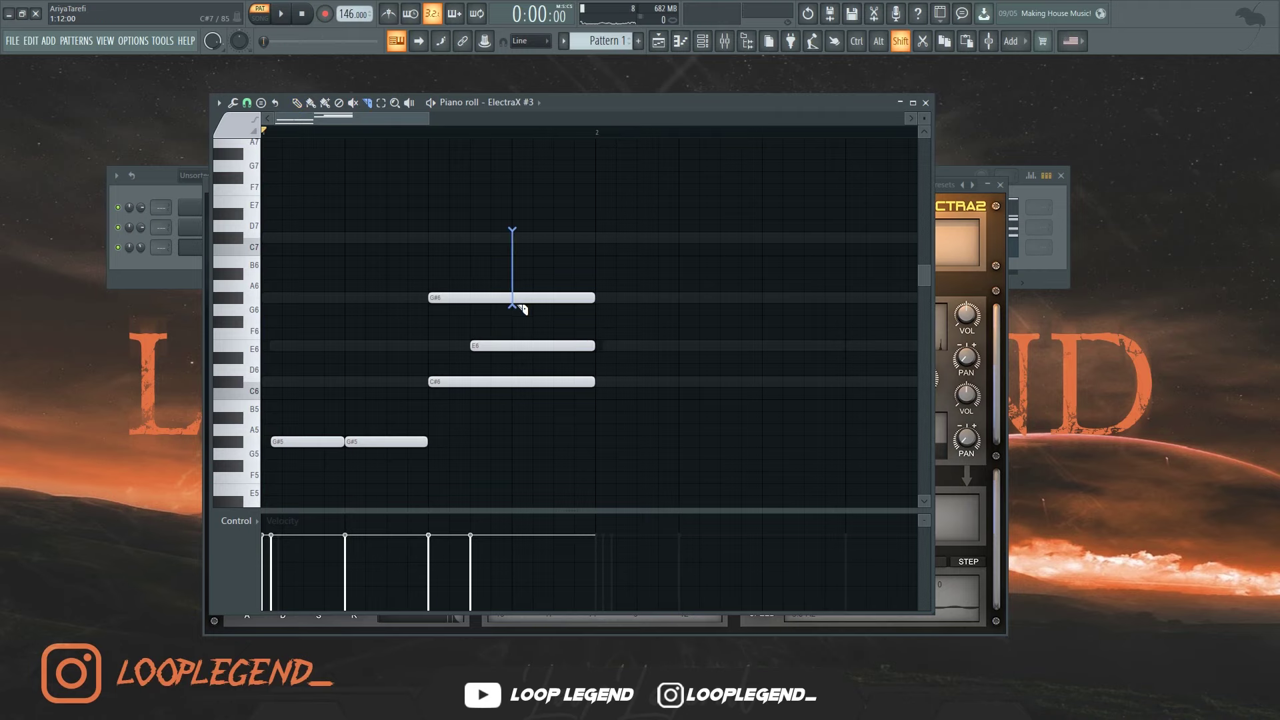
- Slice the G#6 note at 1:13 and the C#6 note at 1:15
{"action": "left_click_drag", "start_coordinate": [521, 307], "coordinate": [522, 308]}
{"action": "key", "text": "space"}
{"action": "left_click_drag", "start_coordinate": [556, 365], "coordinate": [566, 396]}
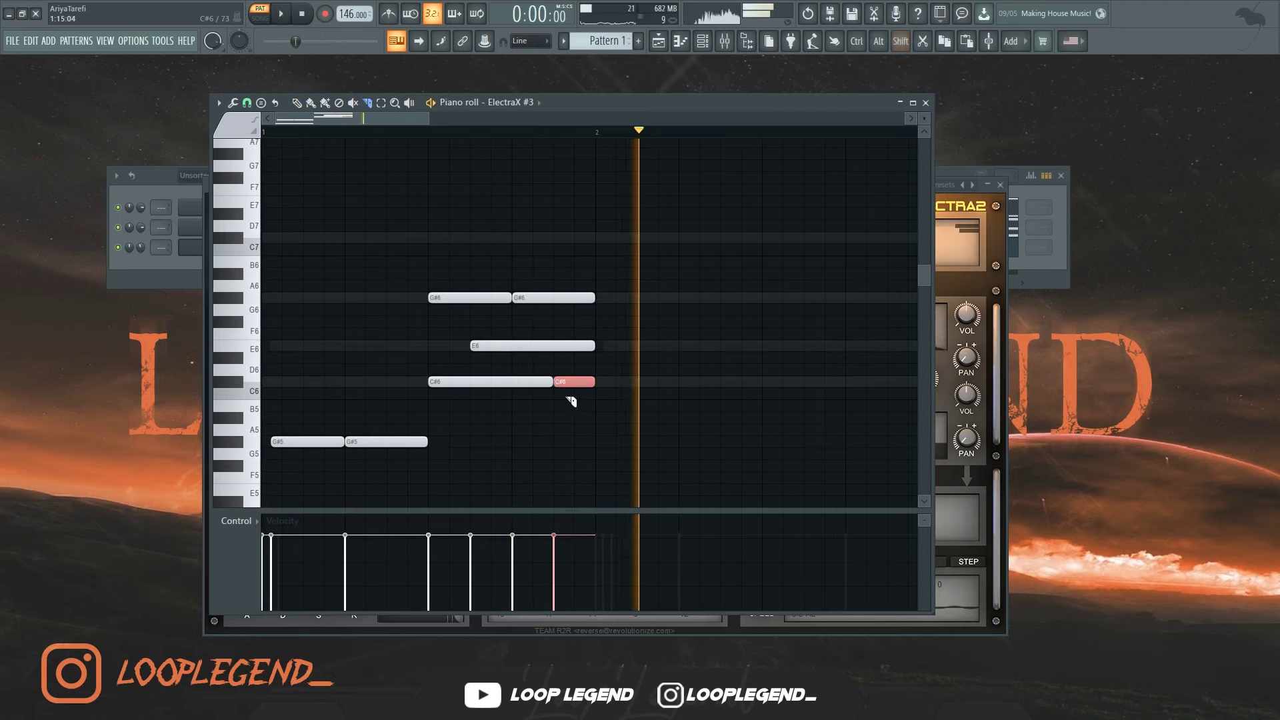
- Select all the notes of bar 1 and duplicate them into bar 2
{"action": "scroll", "coordinate": [659, 474], "scroll_direction": "down", "scroll_amount": 3}
{"action": "left_click_drag", "start_coordinate": [669, 479], "coordinate": [134, 165]}
{"action": "key", "text": "ctrl+b"}
{"action": "scroll", "coordinate": [611, 401], "scroll_direction": "down", "scroll_amount": 2}
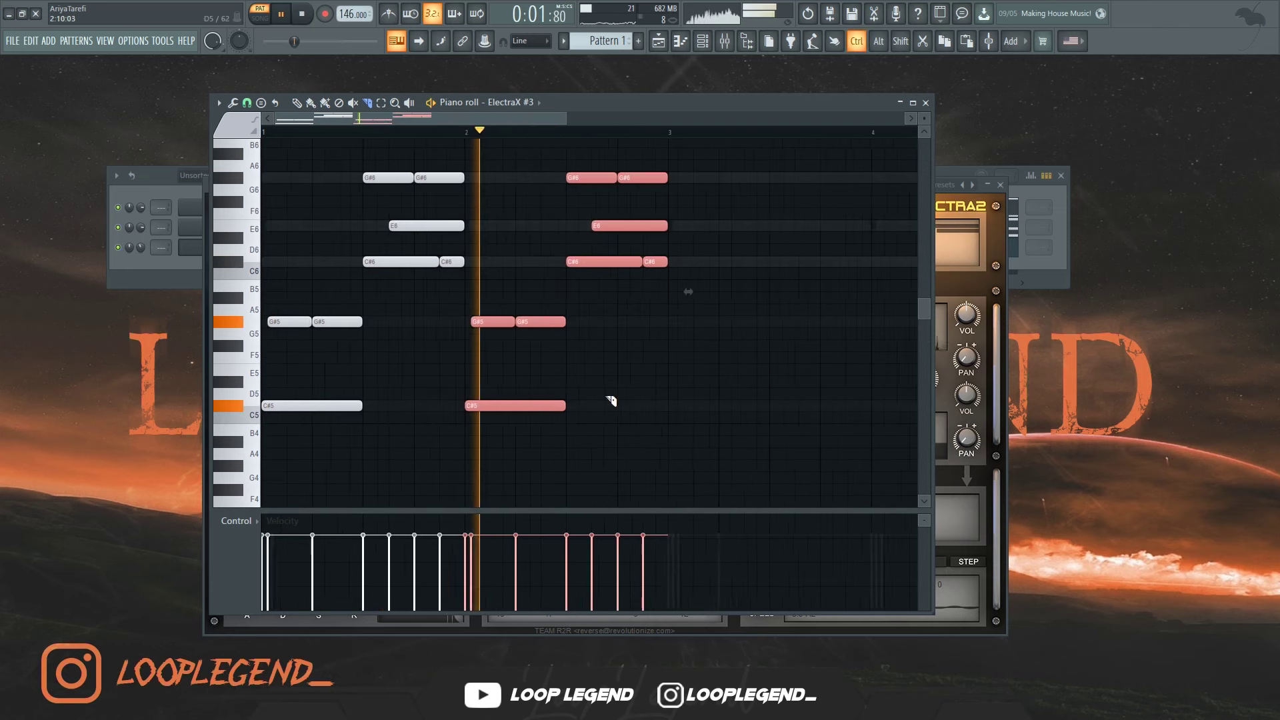
{"action": "key", "text": "space"}
- Try slicing bar 1's C#5 note at 1:03 and second G#5 note at 1:07, and undo the latest cuts
{"action": "scroll", "coordinate": [358, 381], "scroll_direction": "up", "scroll_amount": 3}
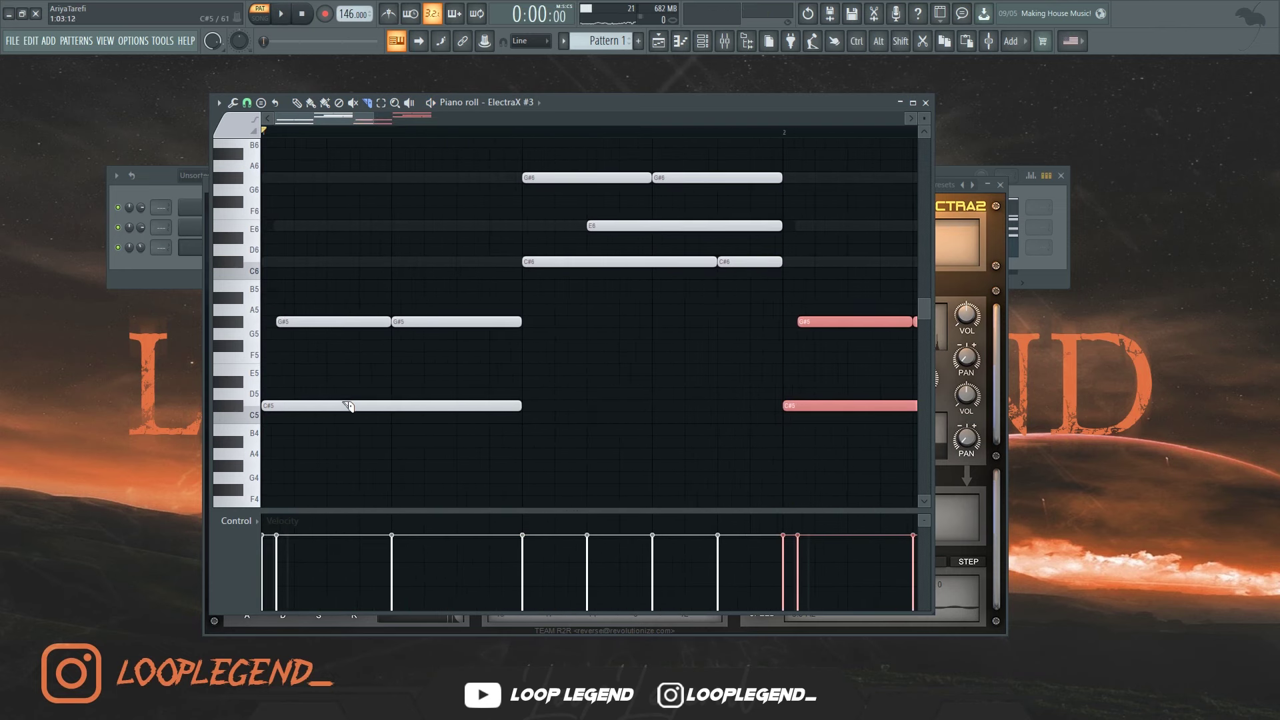
{"action": "left_click_drag", "start_coordinate": [333, 404], "coordinate": [333, 408]}
{"action": "key", "text": "space"}
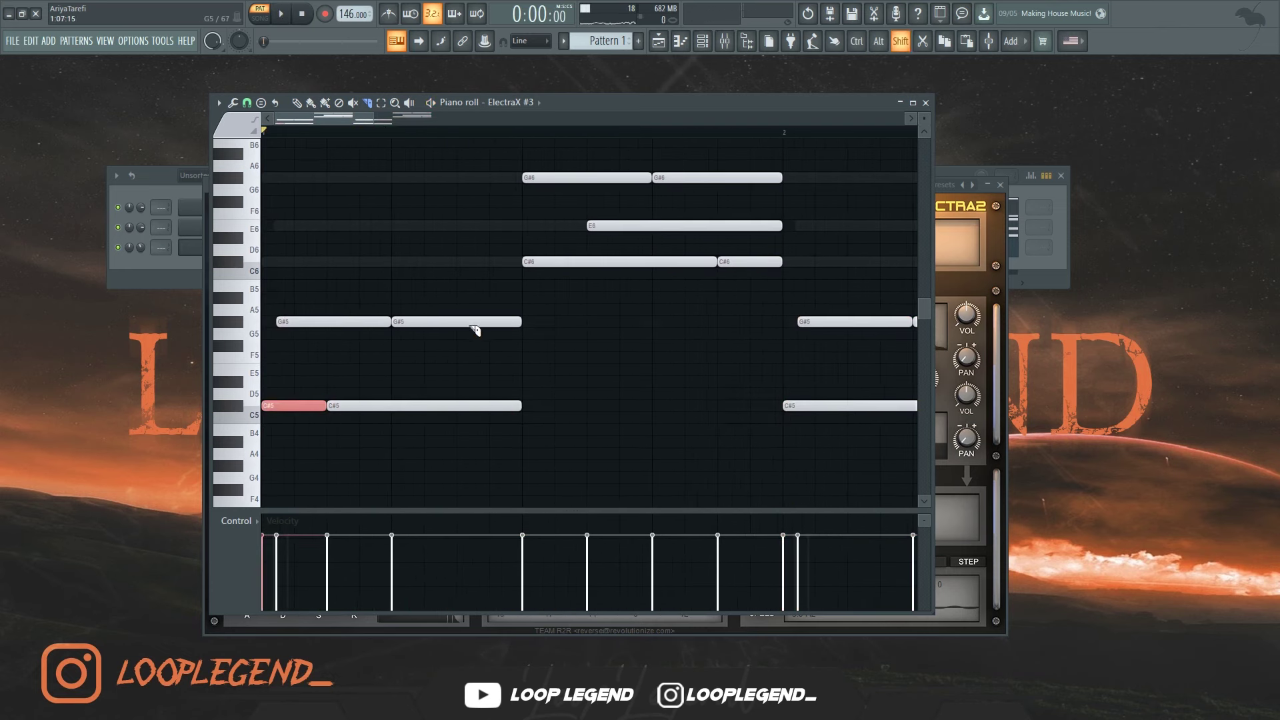
{"action": "left_click_drag", "start_coordinate": [463, 315], "coordinate": [464, 318]}
{"action": "scroll", "coordinate": [513, 322], "scroll_direction": "down", "scroll_amount": 3}
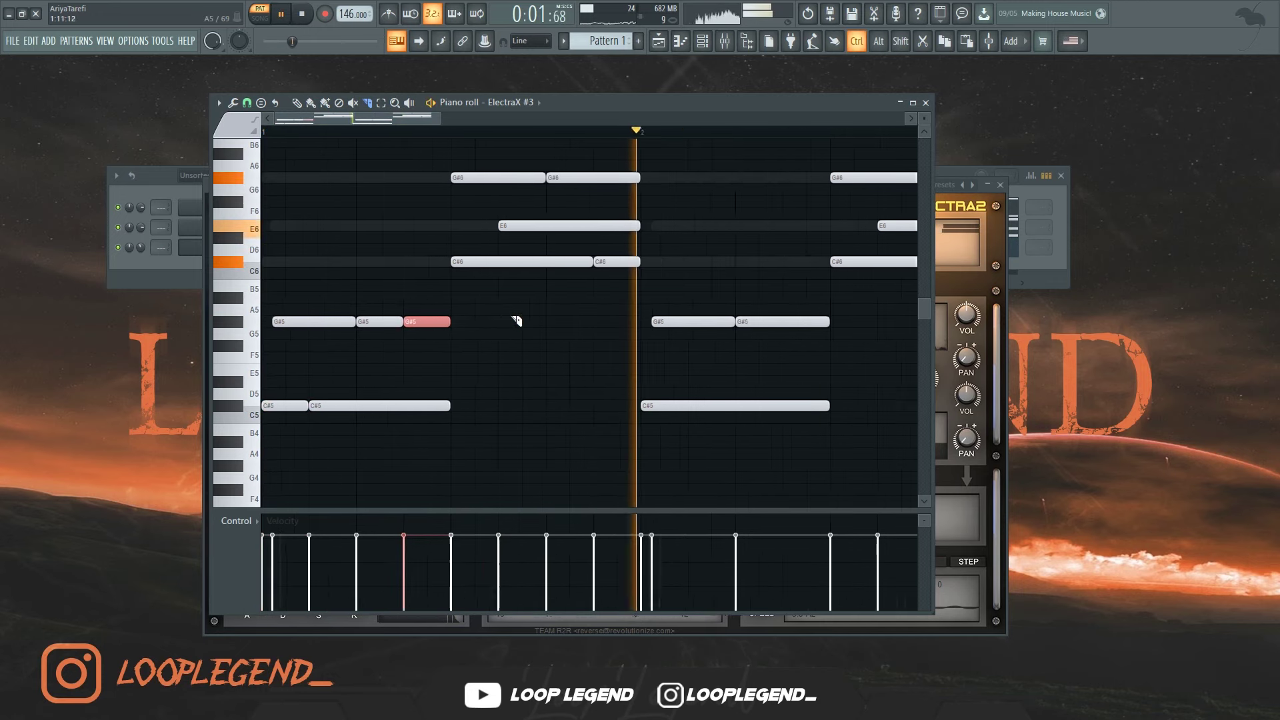
{"action": "key", "text": "ctrl+alt+z"}
{"action": "key", "text": "ctrl+alt+z"}
{"action": "key", "text": "space"}
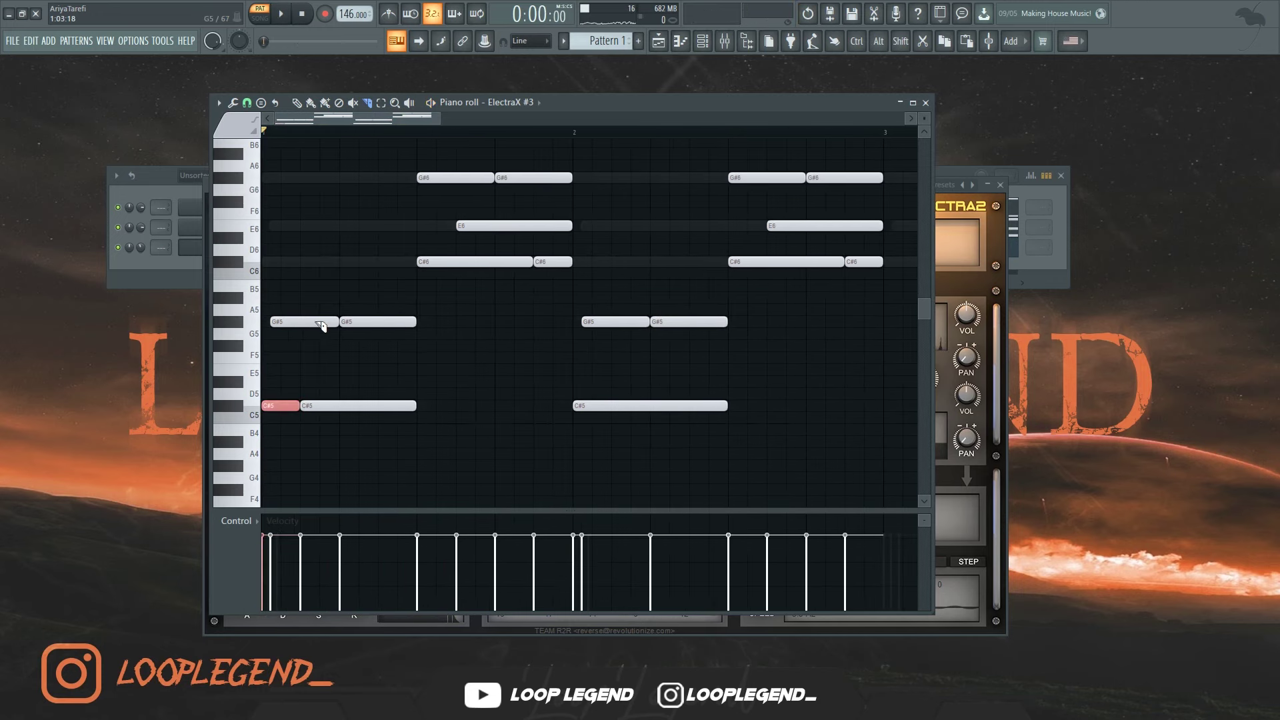
- Slice bar 1's first G#5 note at 1:03 and its C#5 note at 1:07, and play the pattern
{"action": "left_click_drag", "start_coordinate": [312, 329], "coordinate": [313, 334]}
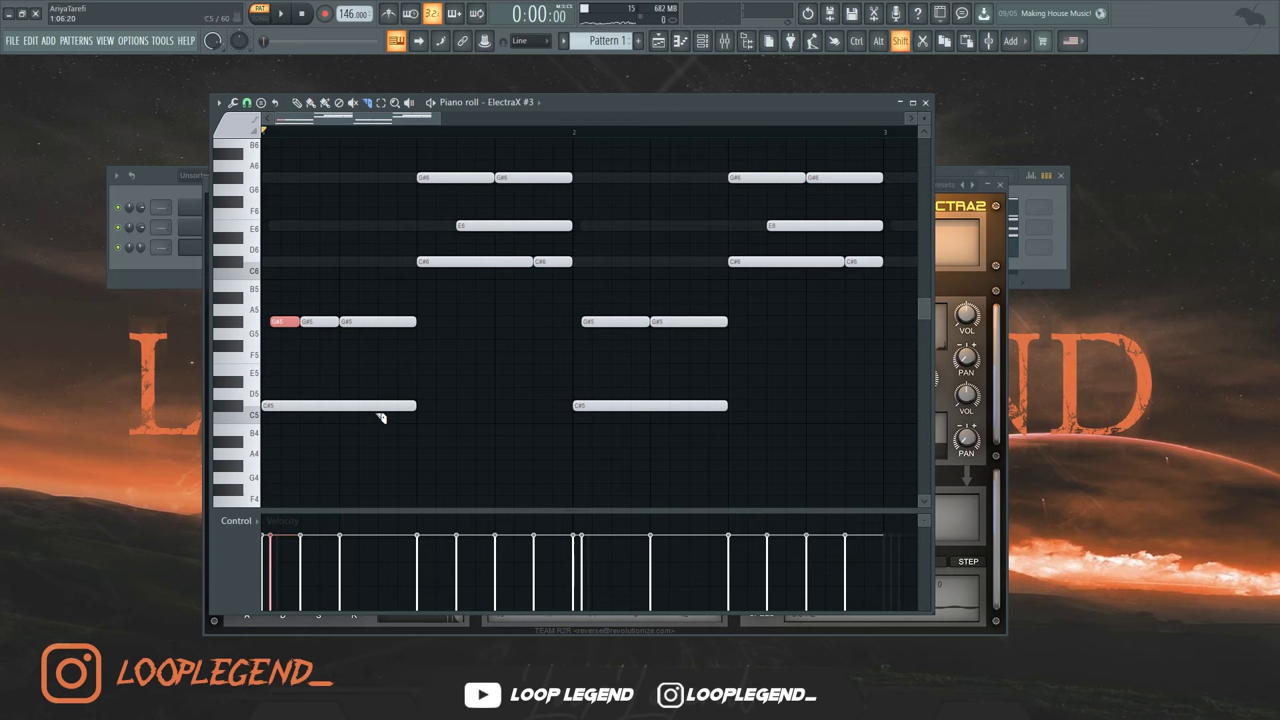
{"action": "left_click_drag", "start_coordinate": [378, 393], "coordinate": [379, 410]}
{"action": "key", "text": "space"}
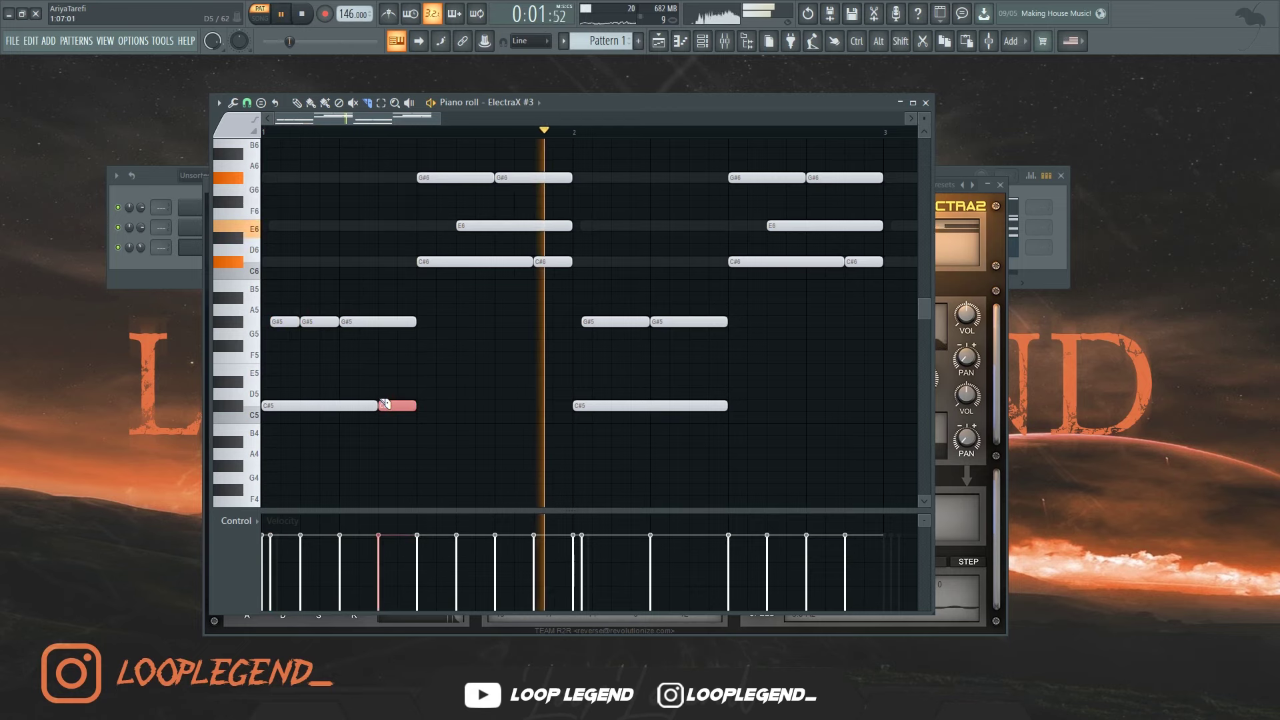
- Select all the notes of the two-bar melody and duplicate them into bars 3 and 4
{"action": "scroll", "coordinate": [556, 456], "scroll_direction": "down", "scroll_amount": 3}
{"action": "left_click_drag", "start_coordinate": [601, 435], "coordinate": [480, 160]}
{"action": "left_click", "coordinate": [626, 288], "text": "ctrl"}
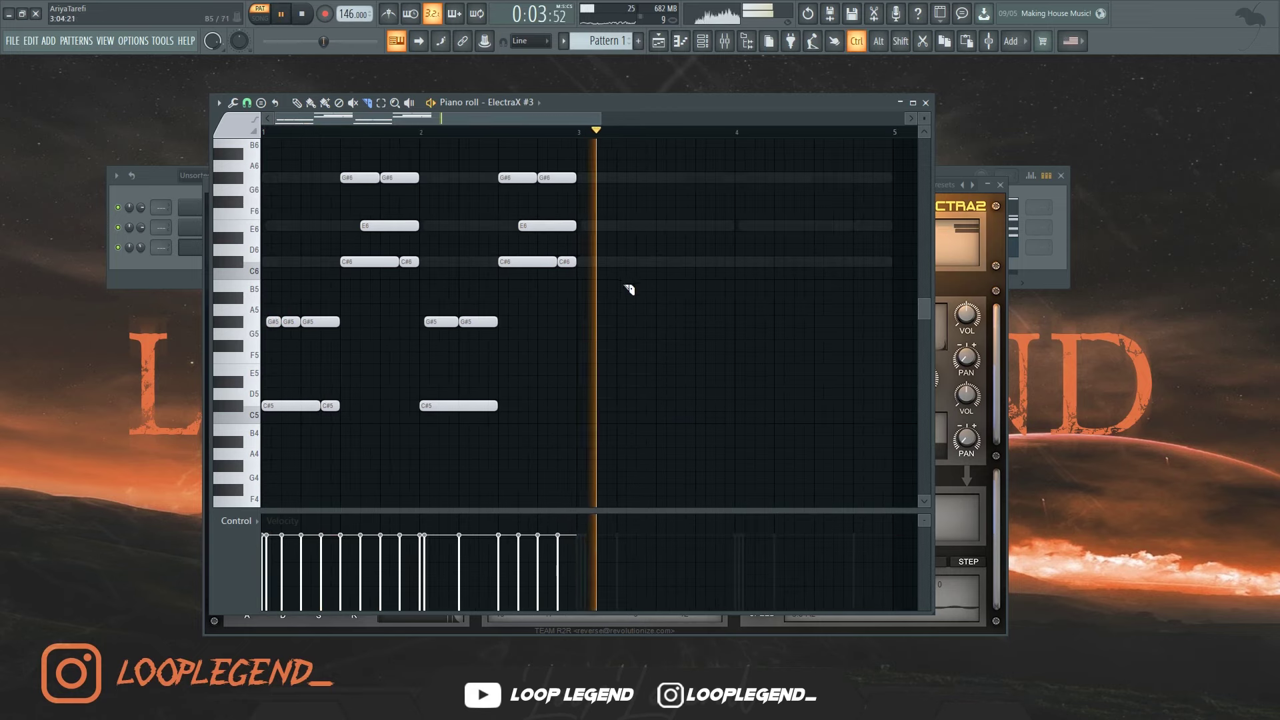
{"action": "key", "text": "ctrl+b"}
{"action": "scroll", "coordinate": [612, 360], "scroll_direction": "down", "scroll_amount": 1}
{"action": "left_click", "coordinate": [611, 362]}
- Adjust band 3 of the ElectraX track's parametric EQ and lower the Fruity Chorus mix level to about 9%
{"action": "key", "text": "F6"}
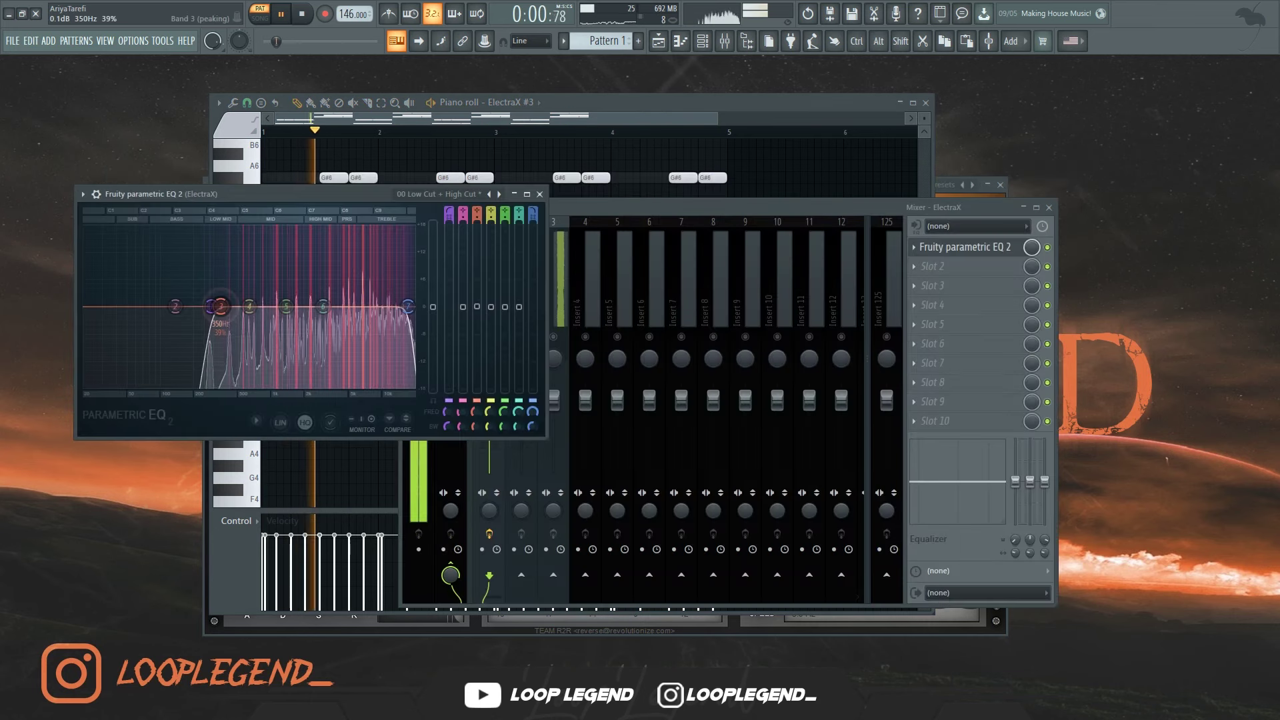
{"action": "left_click_drag", "start_coordinate": [214, 298], "coordinate": [226, 309]}
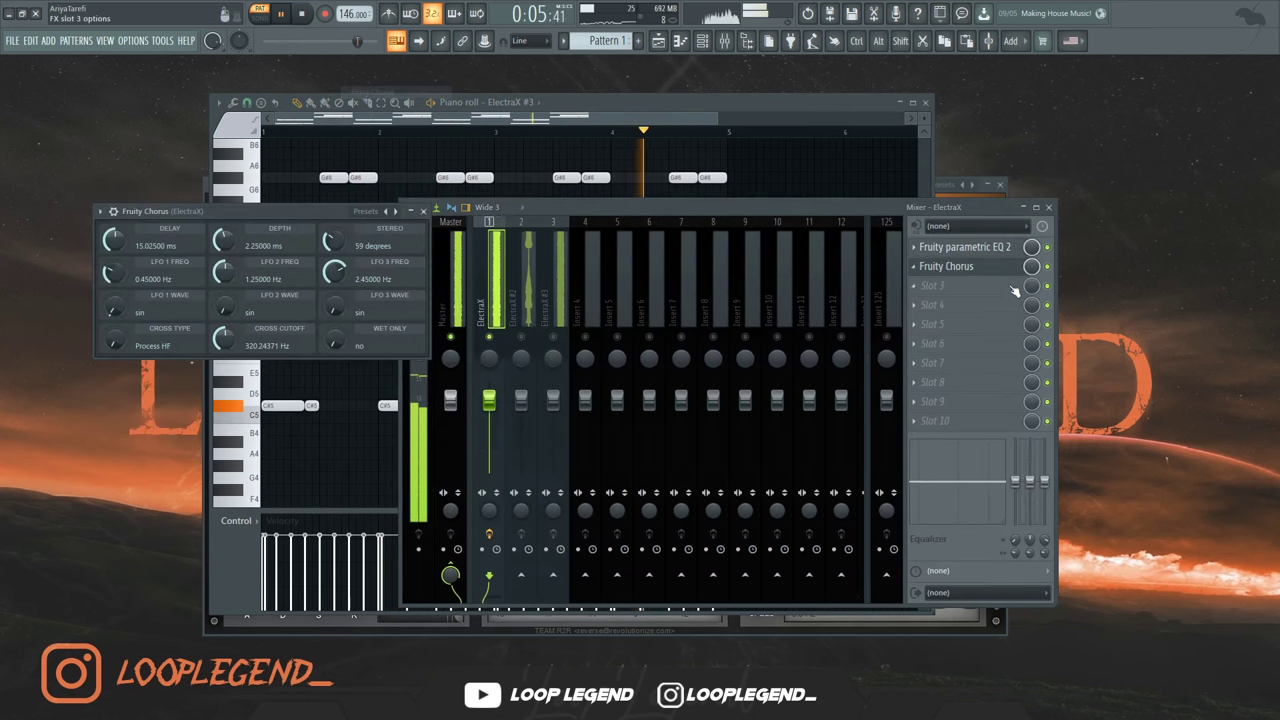
{"action": "left_click_drag", "start_coordinate": [1031, 268], "coordinate": [1030, 283]}
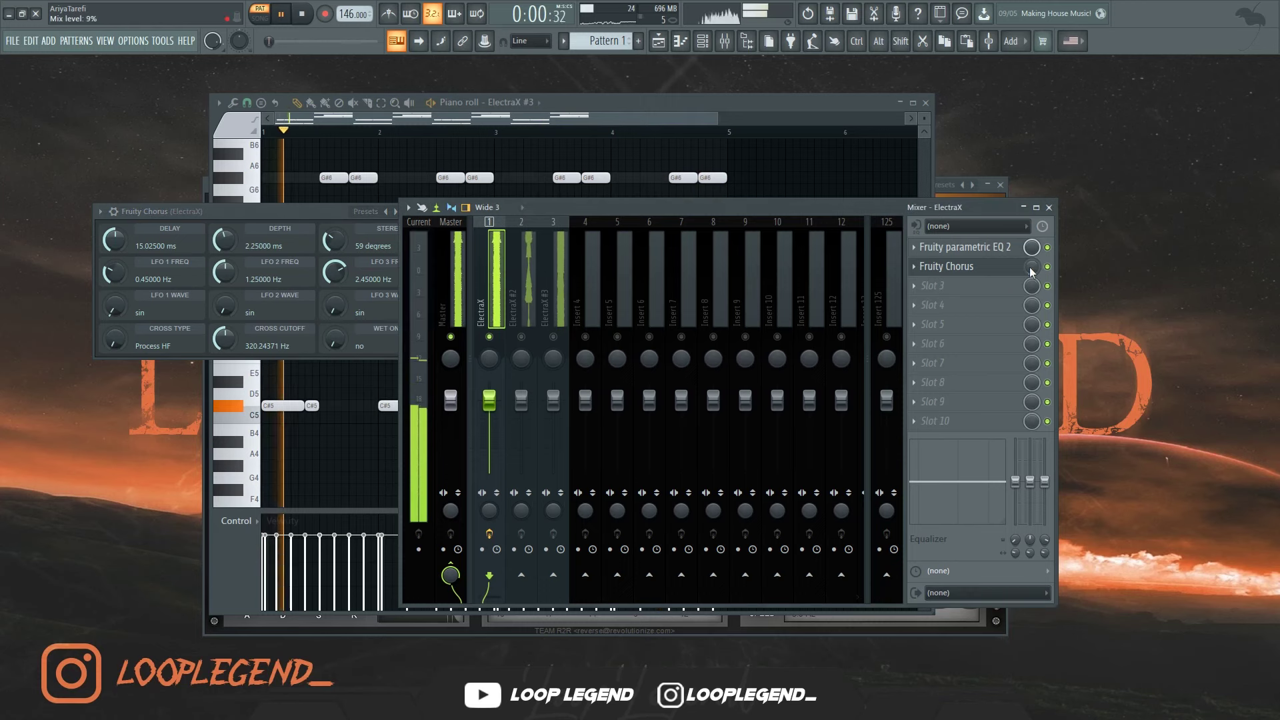
- Add Fruity Reeverb 2 to slot 4 of the ElectraX track, enlarge its room, set the low cut to 525 Hz and raise the wet level
{"action": "left_click", "coordinate": [941, 292]}
{"action": "left_click", "coordinate": [178, 157]}
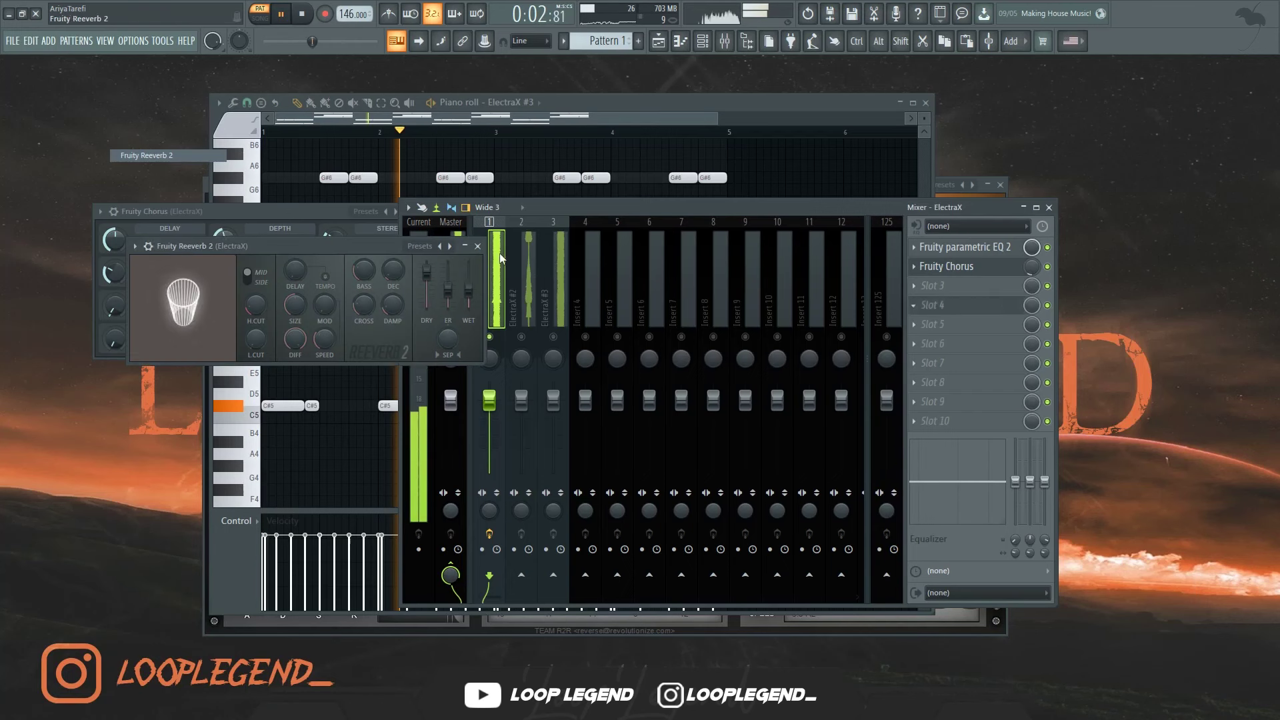
{"action": "left_click_drag", "start_coordinate": [299, 306], "coordinate": [299, 264]}
{"action": "left_click_drag", "start_coordinate": [261, 335], "coordinate": [261, 318]}
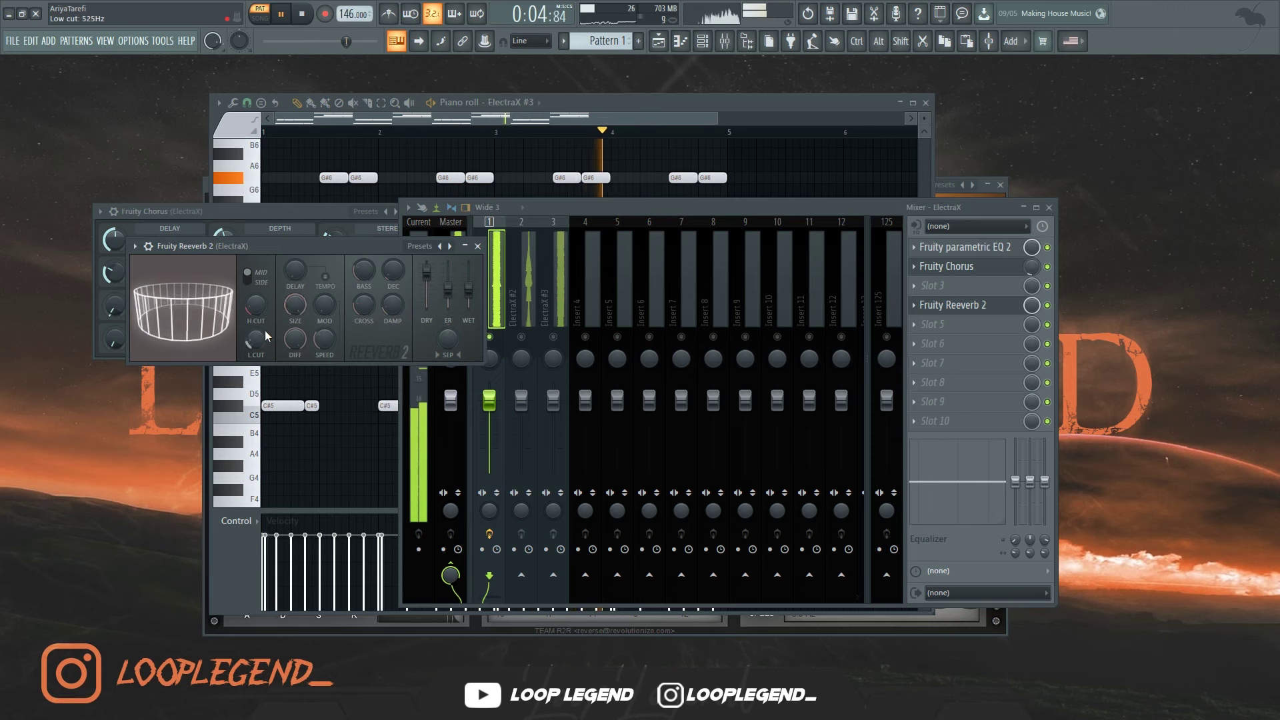
{"action": "left_click_drag", "start_coordinate": [469, 289], "coordinate": [469, 265]}
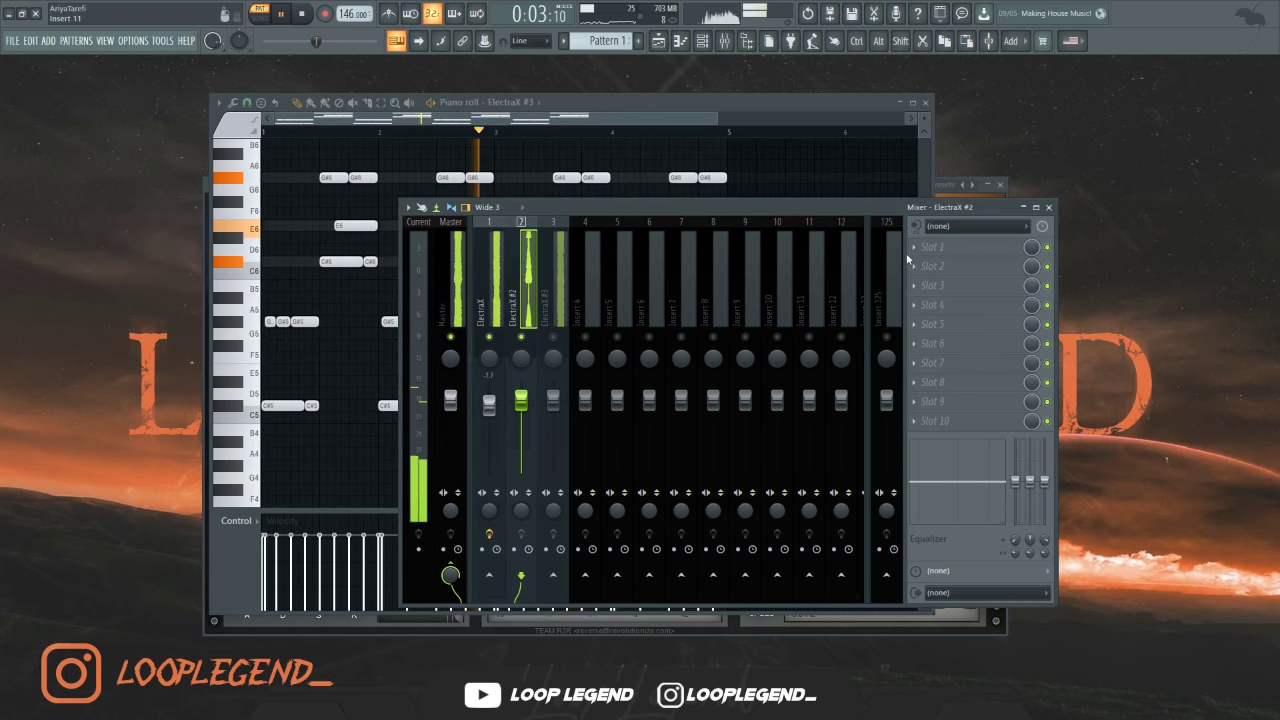
- Load Fruity parametric EQ 2 with the Low Cut + High Cut preset on ElectraX #2, adjust both cutoffs and dip band 4
{"action": "left_click", "coordinate": [914, 248]}
{"action": "left_click", "coordinate": [442, 205]}
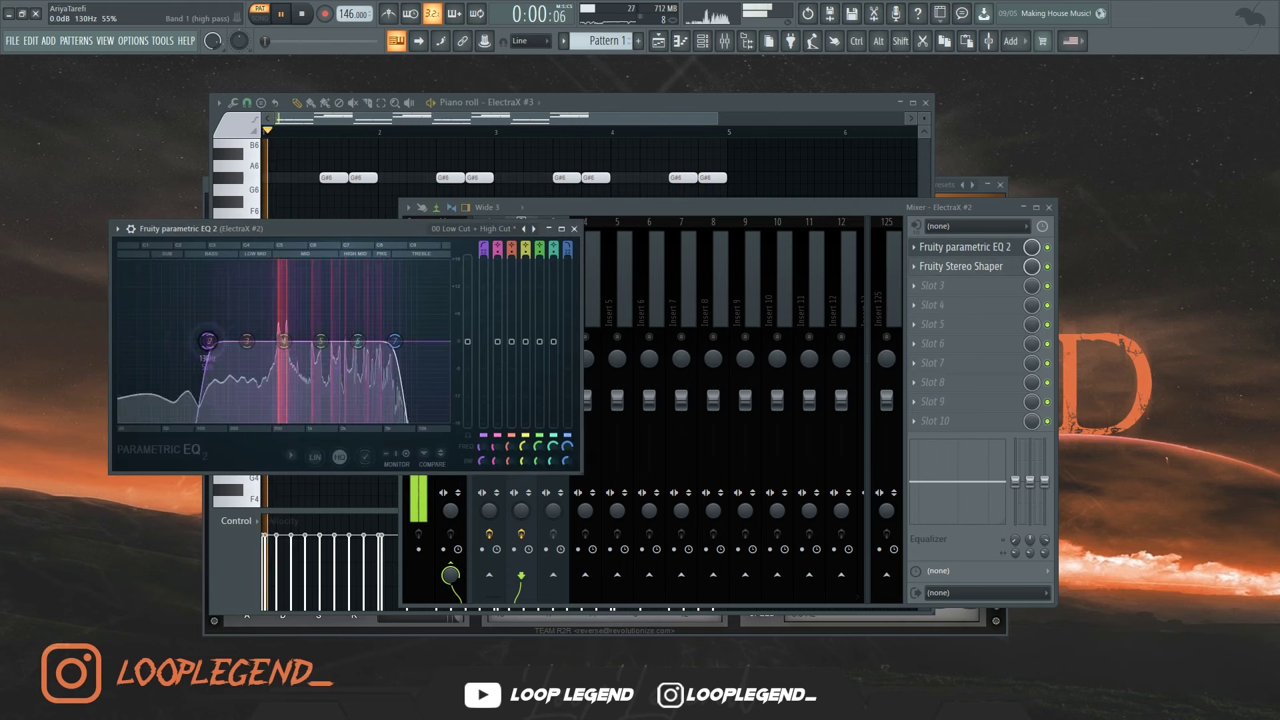
{"action": "left_click_drag", "start_coordinate": [209, 341], "coordinate": [250, 341]}
{"action": "mouse_move", "coordinate": [395, 341]}
{"action": "left_mouse_down"}
{"action": "mouse_move", "coordinate": [446, 341]}
{"action": "mouse_move", "coordinate": [400, 341]}
{"action": "left_mouse_up"}
{"action": "left_click_drag", "start_coordinate": [288, 346], "coordinate": [286, 363]}
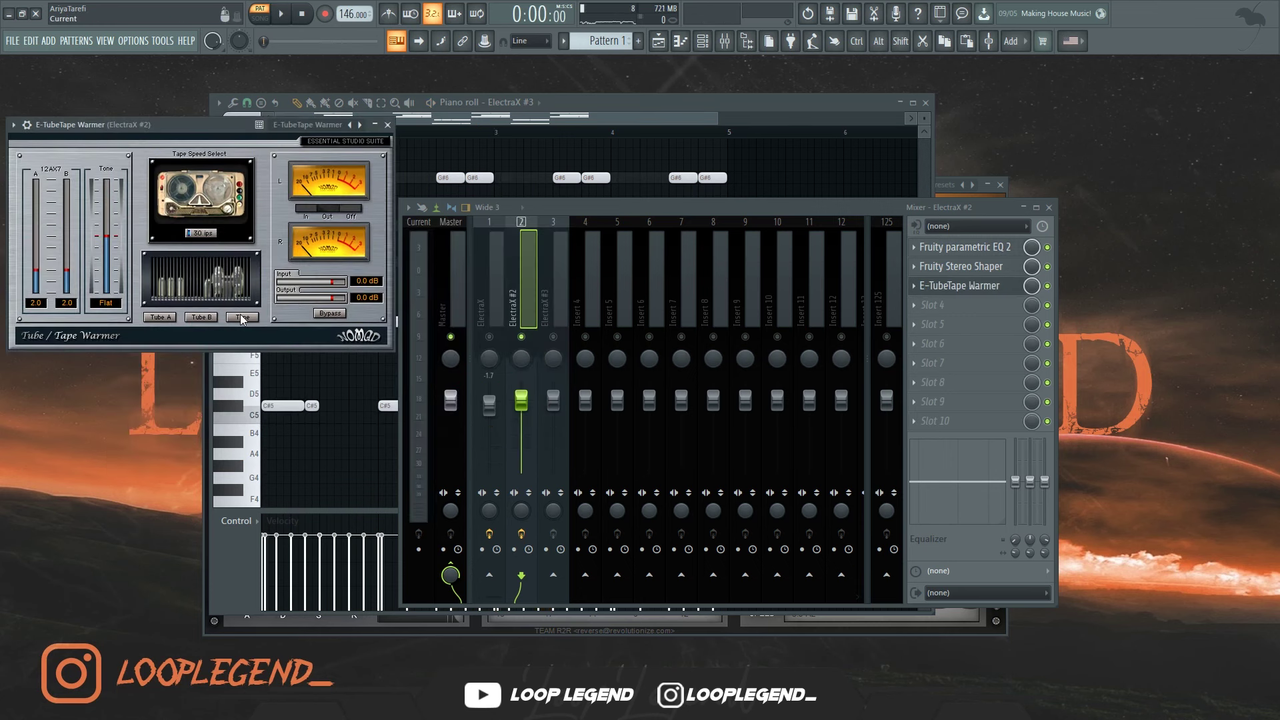
- Play the pattern and step forward through the ShaperBox2 presets on the ElectraX #2 track
{"action": "key", "text": "space"}
{"action": "left_click_drag", "start_coordinate": [231, 121], "coordinate": [269, 122]}
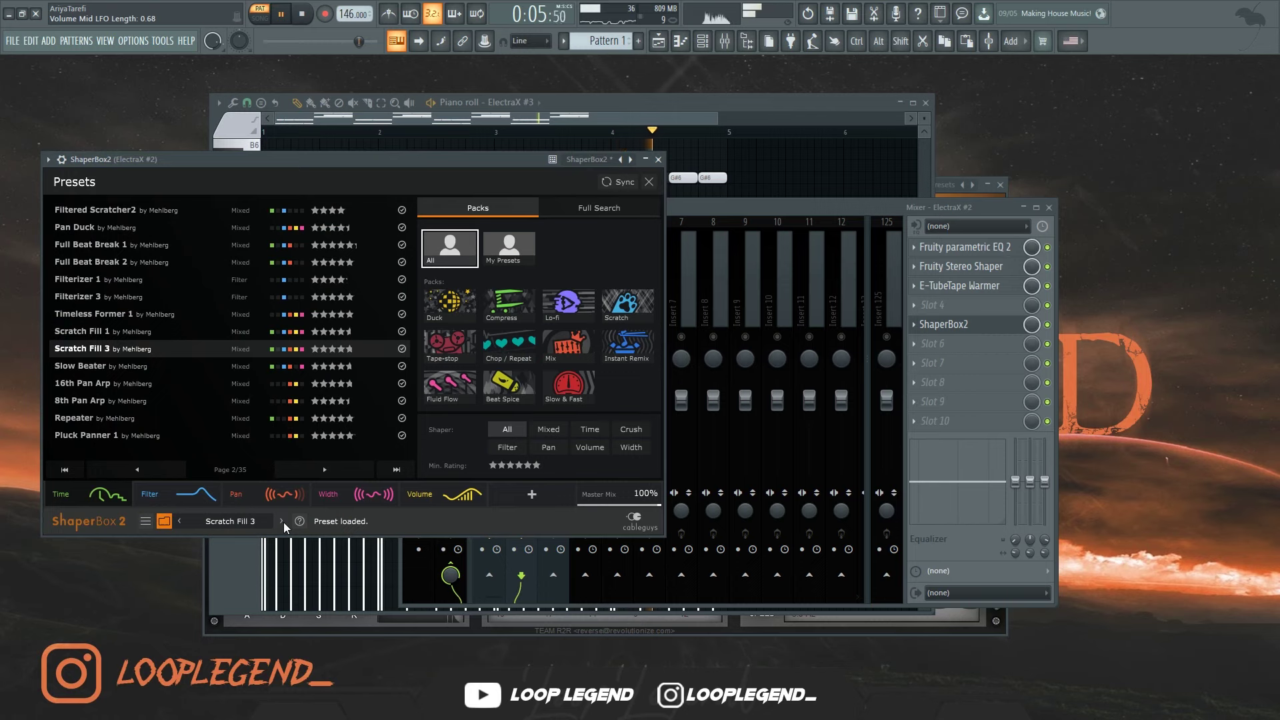
{"action": "left_click", "coordinate": [282, 522]}
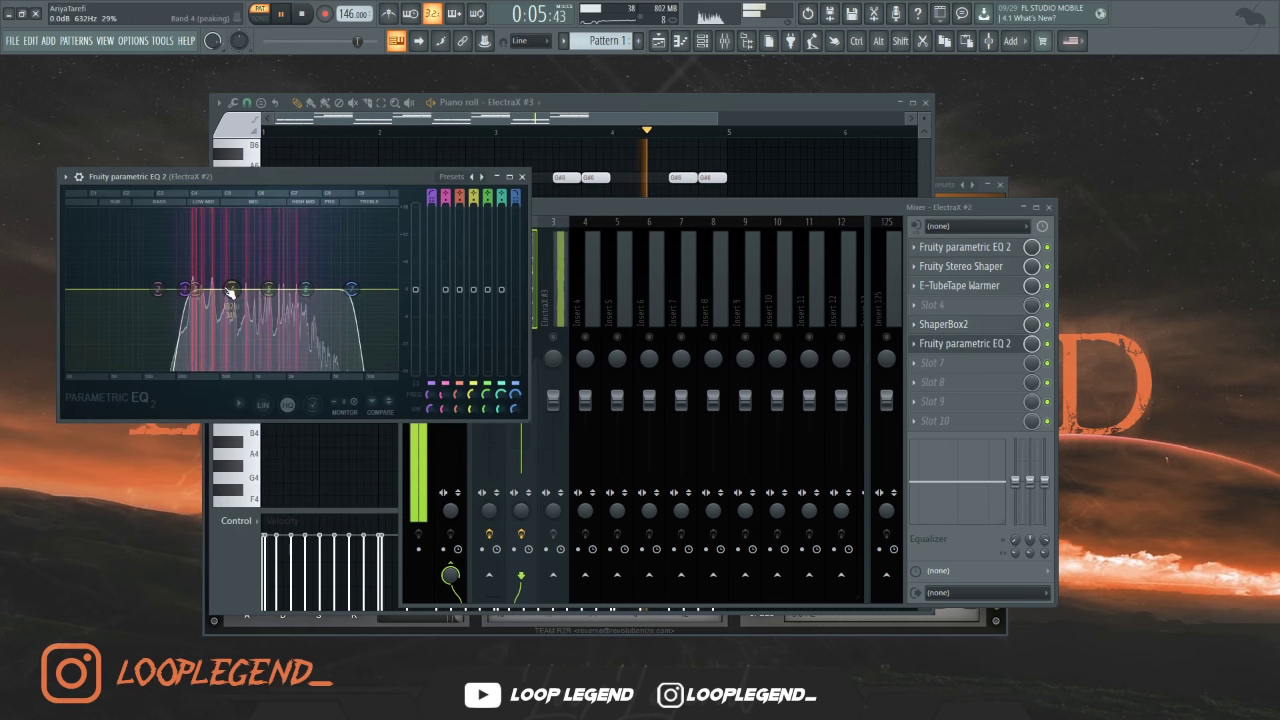
- Adjust band 4 of ElectraX #2's second EQ and the low-pass and high-pass cutoffs of ElectraX #3's EQ
{"action": "left_click_drag", "start_coordinate": [234, 299], "coordinate": [314, 278]}
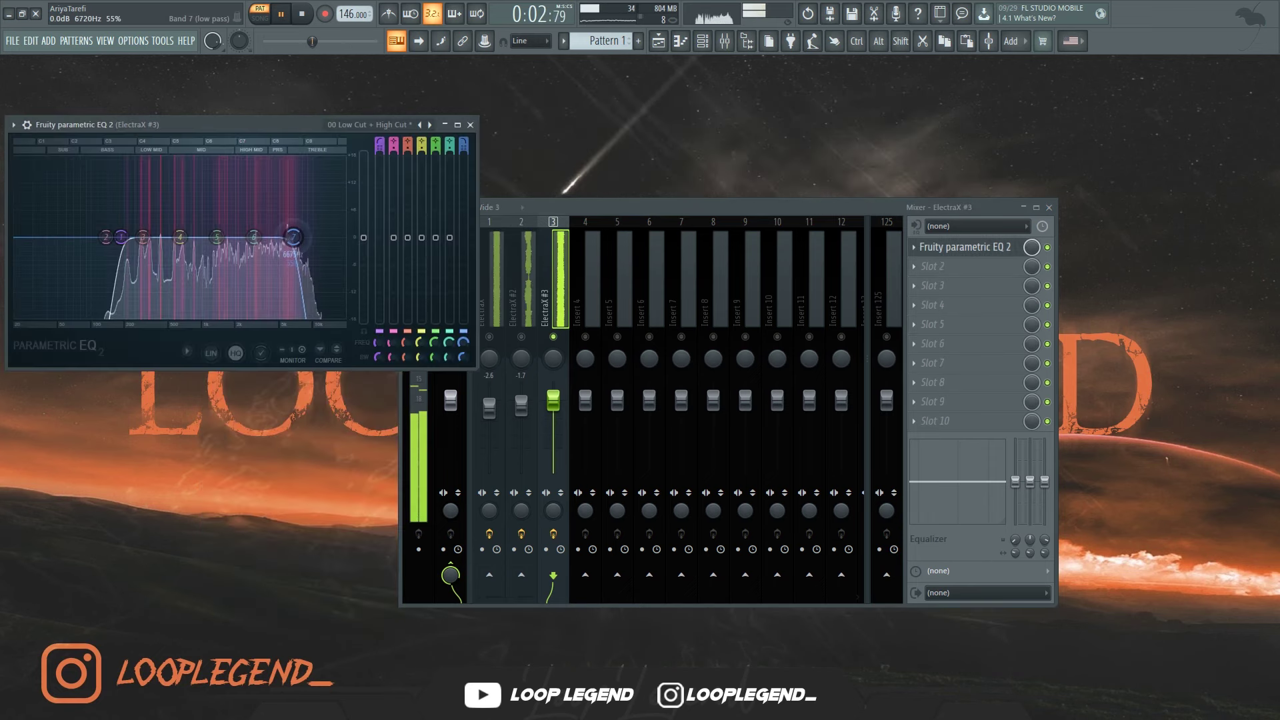
{"action": "left_click_drag", "start_coordinate": [463, 342], "coordinate": [463, 317]}
{"action": "left_click_drag", "start_coordinate": [378, 342], "coordinate": [379, 356]}
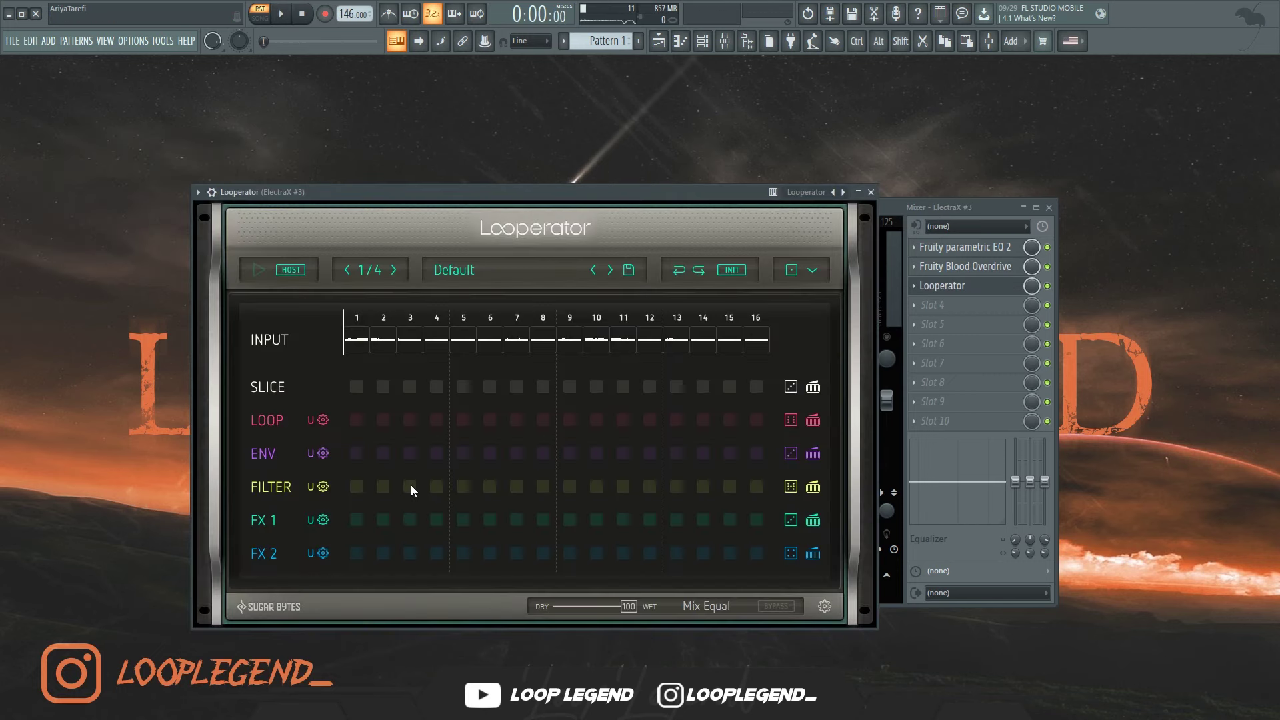
- Assign effects in Looperator's filter row on ElectraX #3 for steps 3, 5, 9 and 16, with vowel filter O on step 3
{"action": "left_click", "coordinate": [410, 485]}
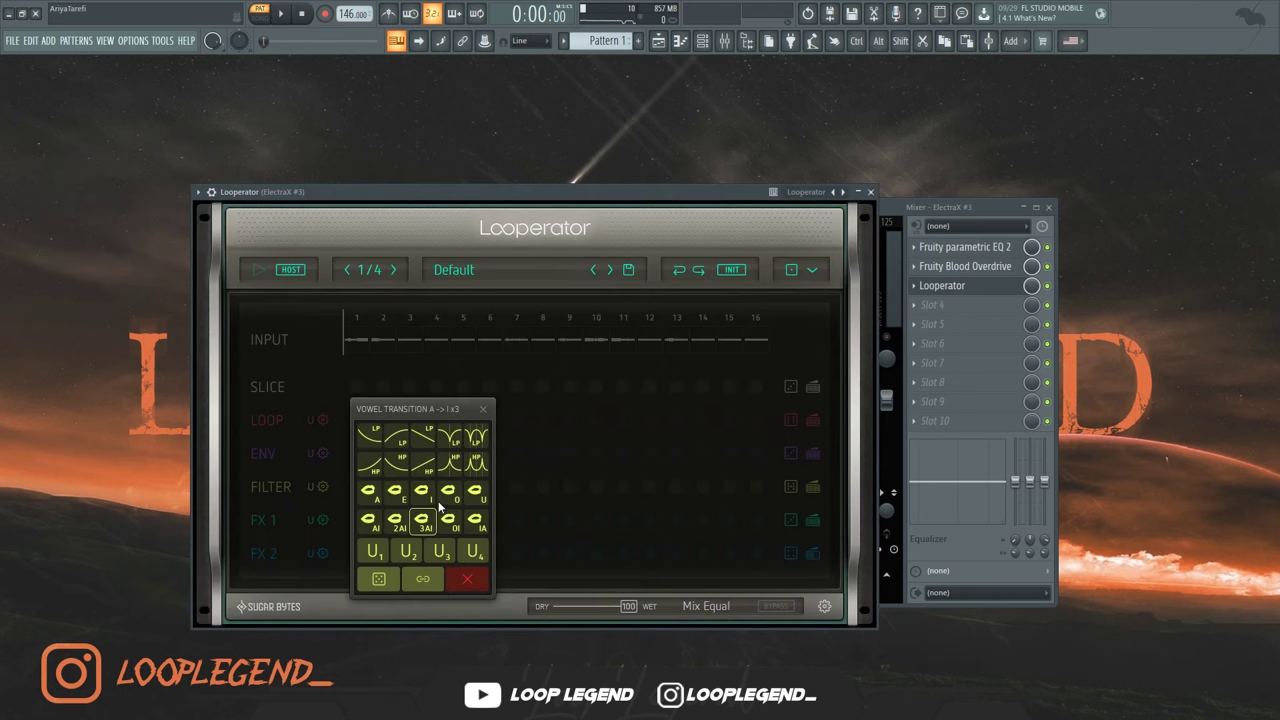
{"action": "left_click", "coordinate": [443, 498]}
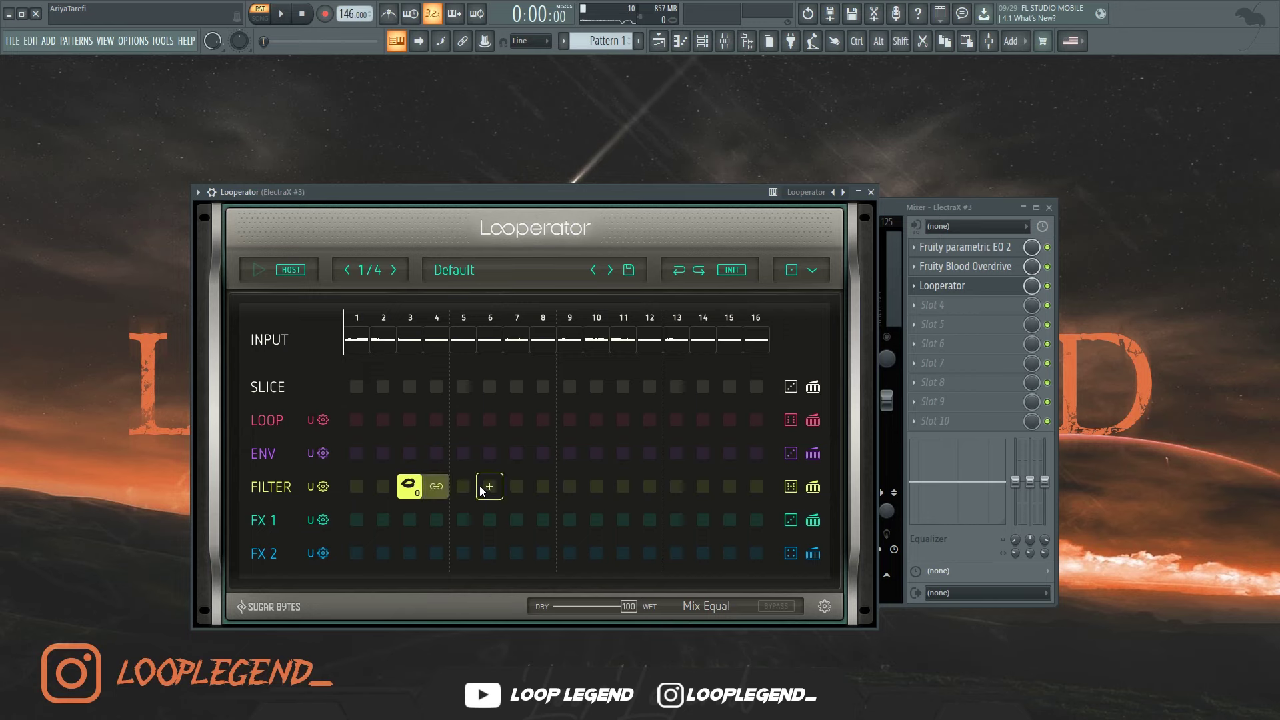
{"action": "left_click", "coordinate": [463, 486]}
{"action": "left_click", "coordinate": [441, 494]}
{"action": "left_click", "coordinate": [568, 486]}
{"action": "left_click", "coordinate": [588, 494]}
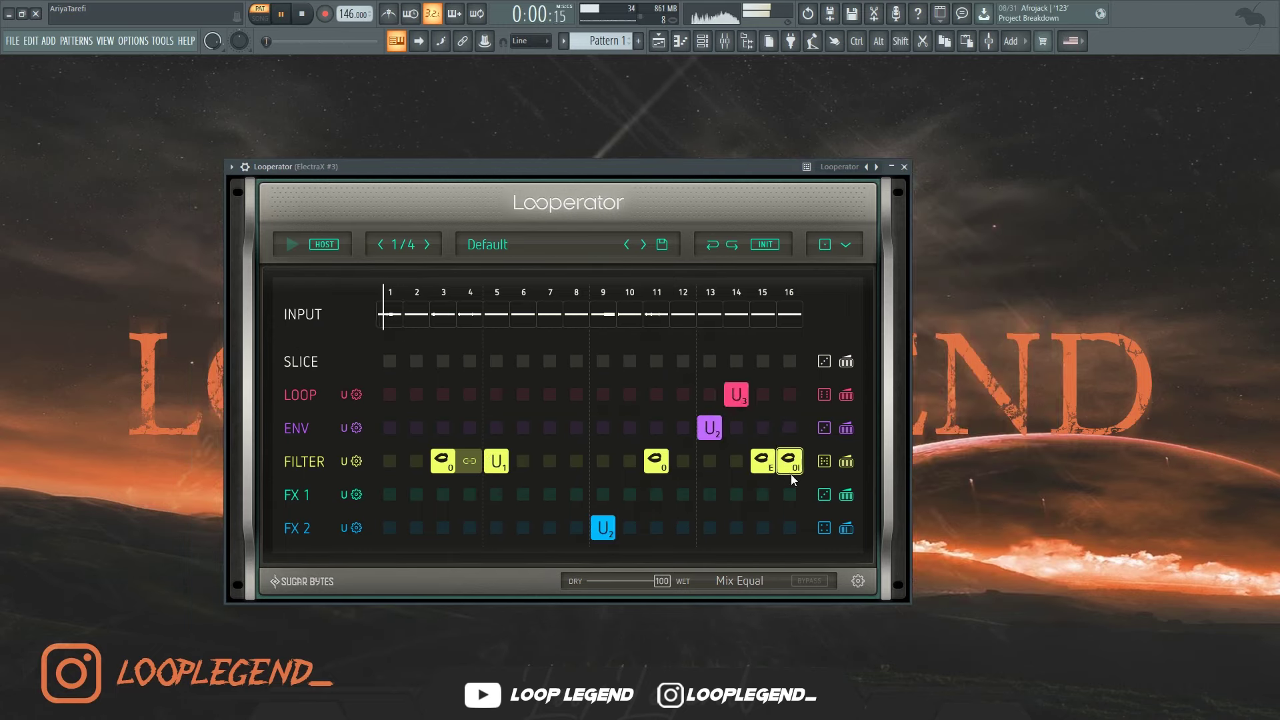
{"action": "left_click", "coordinate": [793, 471]}
{"action": "left_click", "coordinate": [855, 515]}
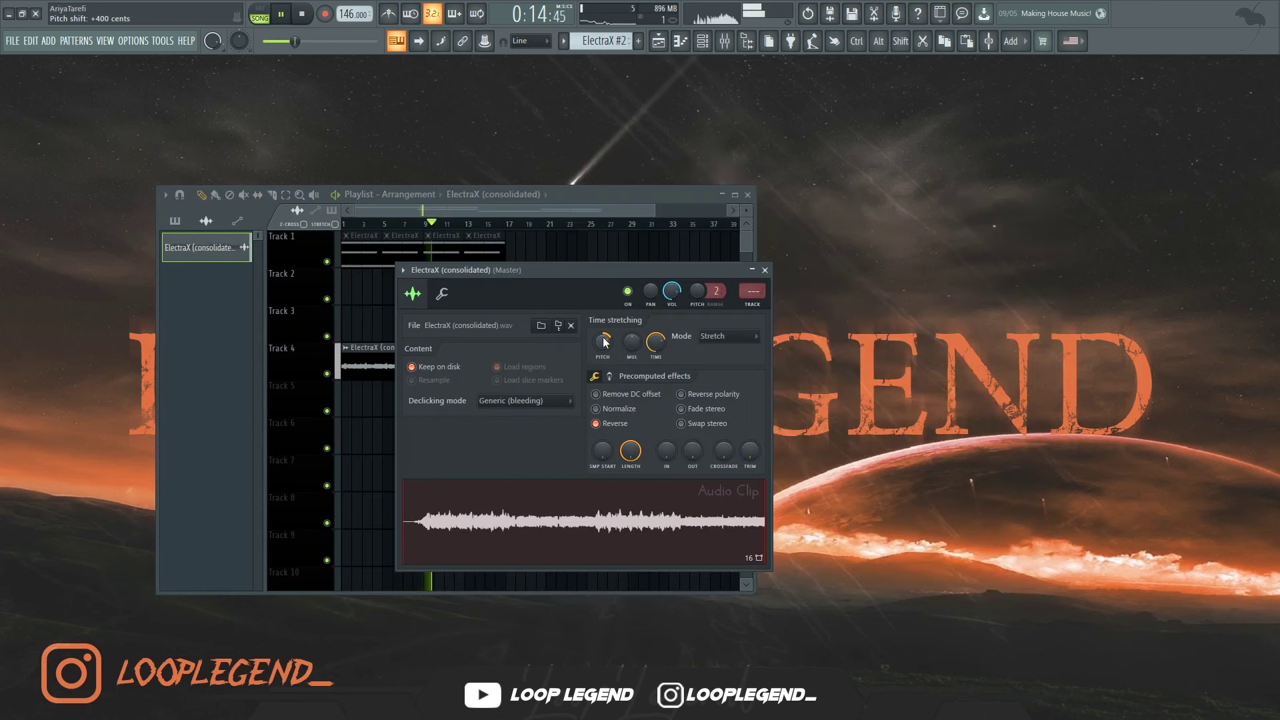
- Close the consolidated audio clip's settings and write F5 and G#5 notes at the start of the Kontakt solo violin's piano roll
{"action": "key", "text": "Escape"}
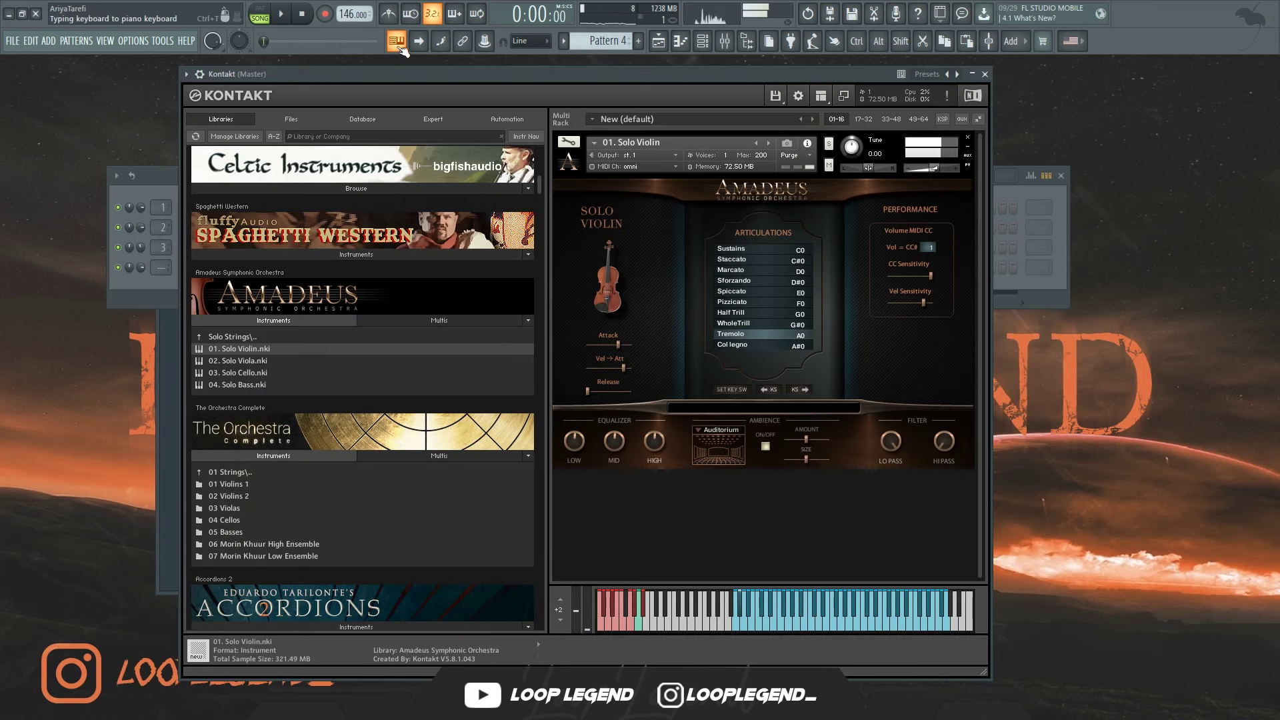
{"action": "key", "text": "F7"}
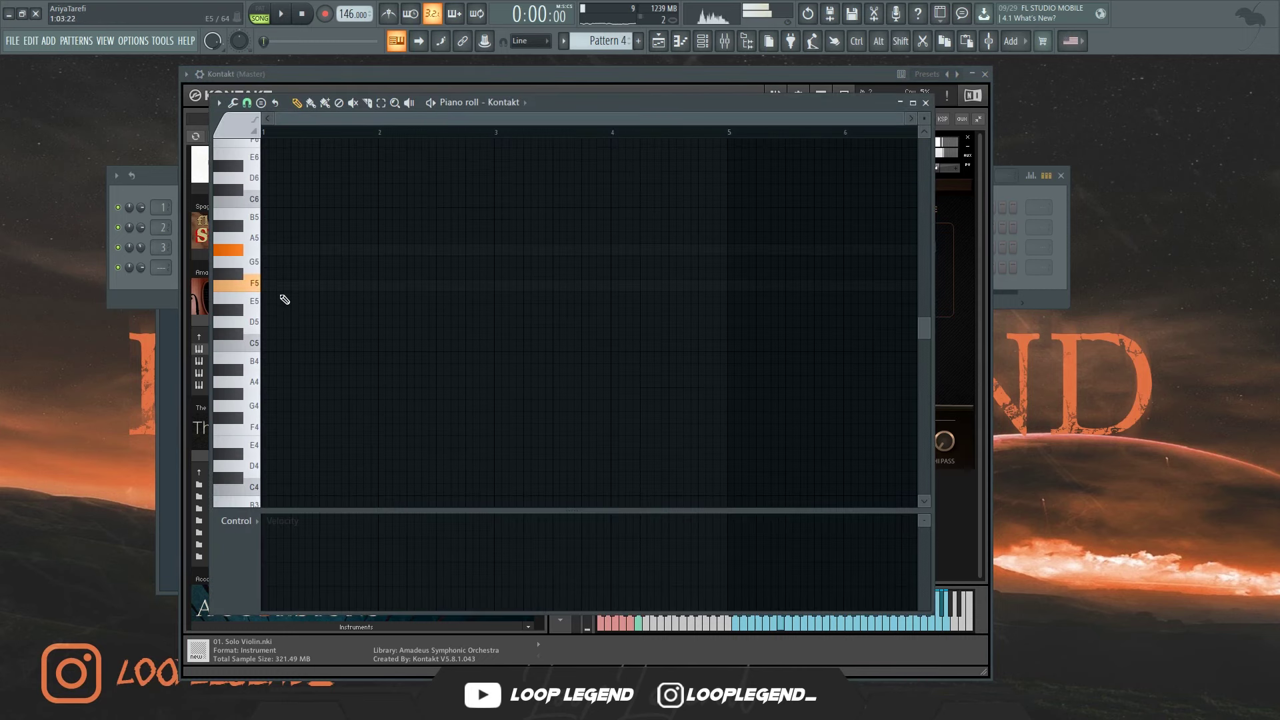
{"action": "key", "text": "b"}
{"action": "scroll", "coordinate": [269, 272], "scroll_direction": "up", "scroll_amount": 3}
{"action": "left_click_drag", "start_coordinate": [283, 261], "coordinate": [283, 249]}
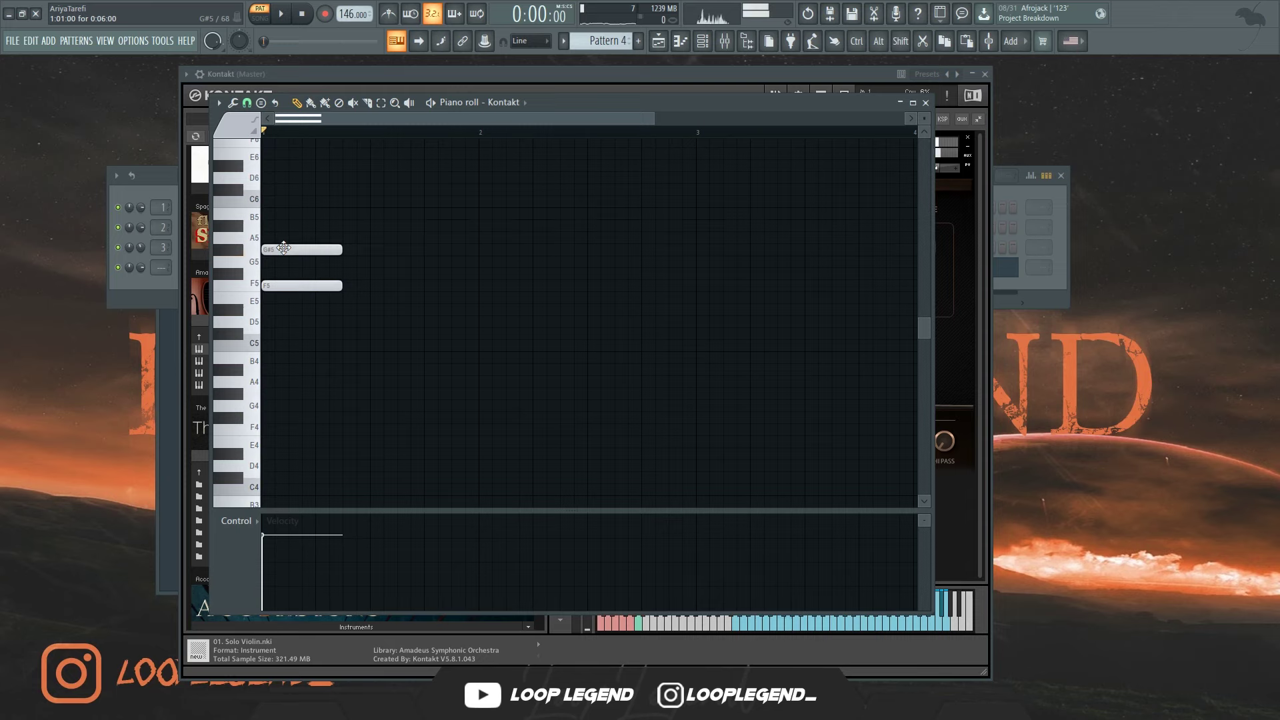
- Lengthen the F5 and G#5 notes to one bar, play the pattern and add a G5 note at 1:13
{"action": "key", "text": "space"}
{"action": "key", "text": "ctrl+a"}
{"action": "key", "text": "space"}
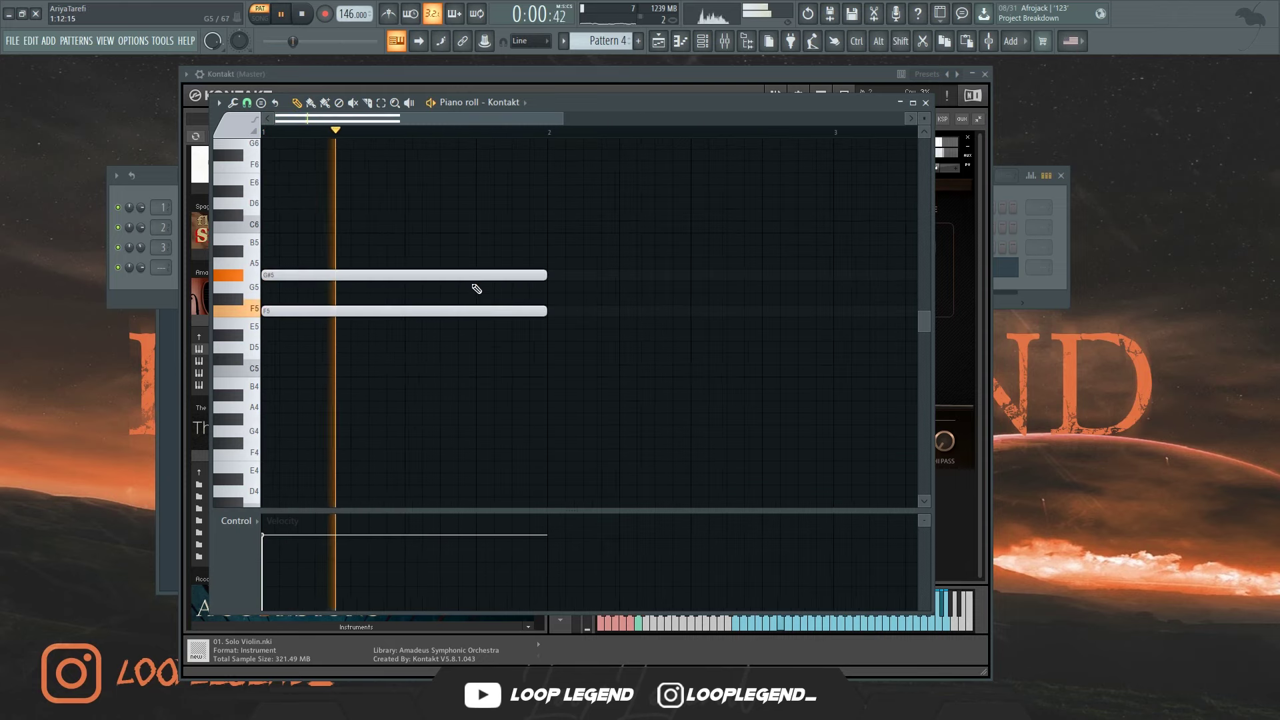
{"action": "left_click", "coordinate": [477, 287]}
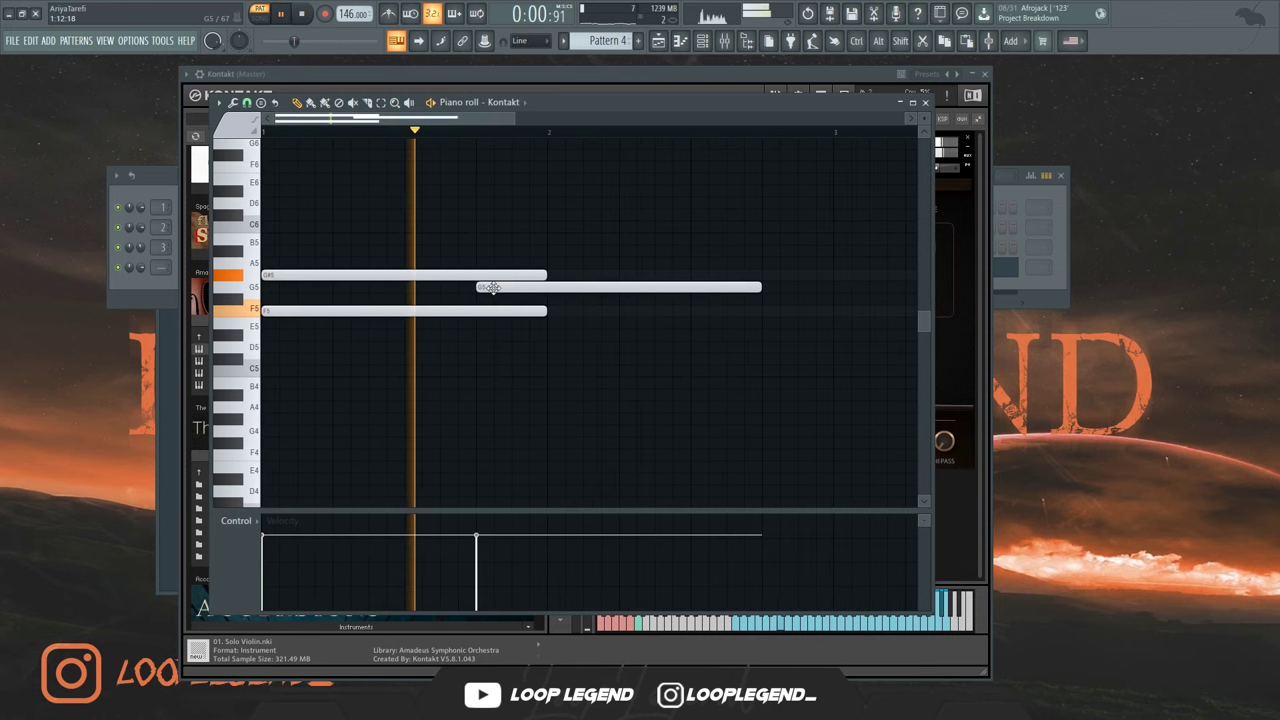
- Replay the violin pattern, start the G5 note at 1:11 and make all three notes end halfway through bar 2
{"action": "key", "text": "space"}
{"action": "key", "text": "space"}
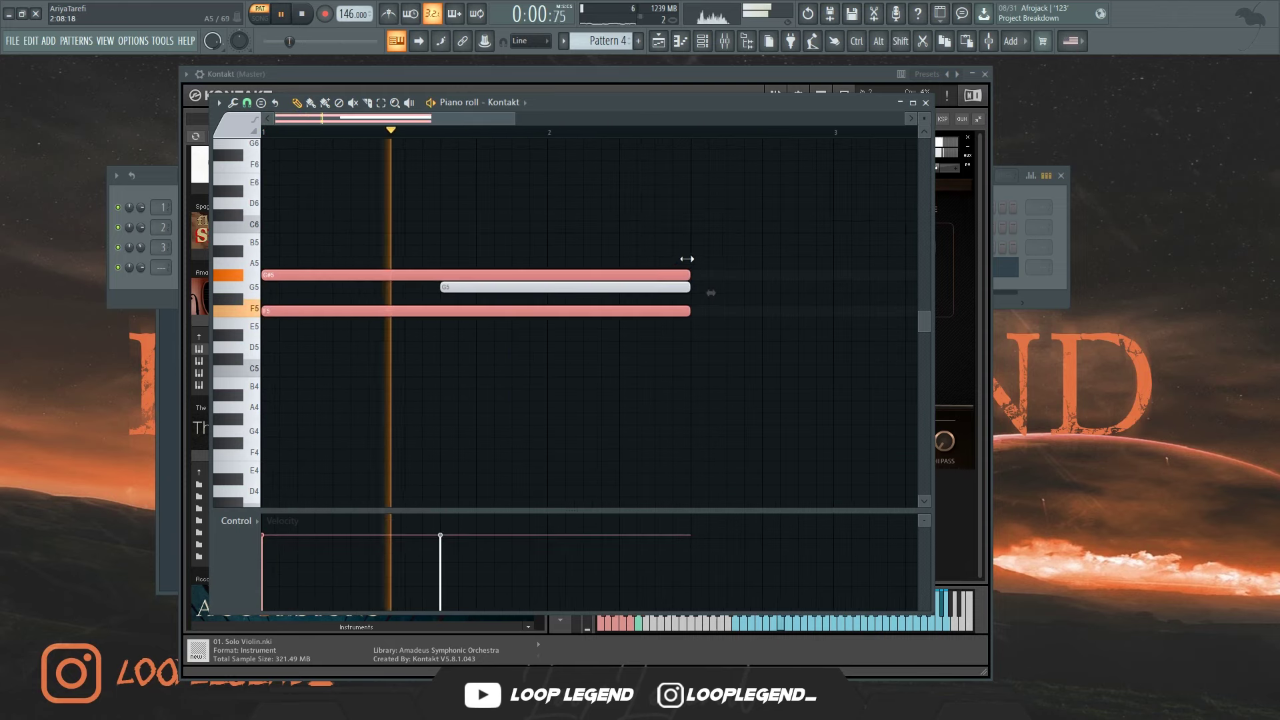
{"action": "left_click_drag", "start_coordinate": [684, 233], "coordinate": [691, 353]}
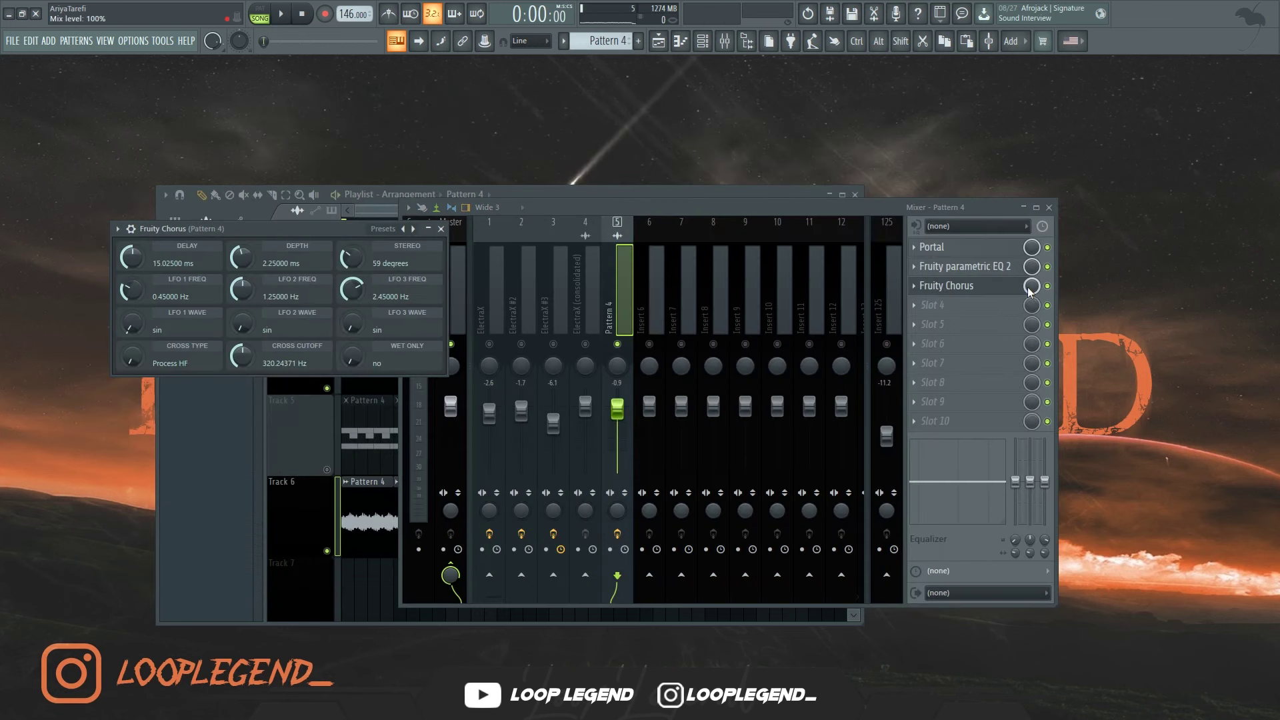
- Play the song with Looperator's Help preset on the Pattern 4 mixer track and close the plugin
{"action": "key", "text": "space"}
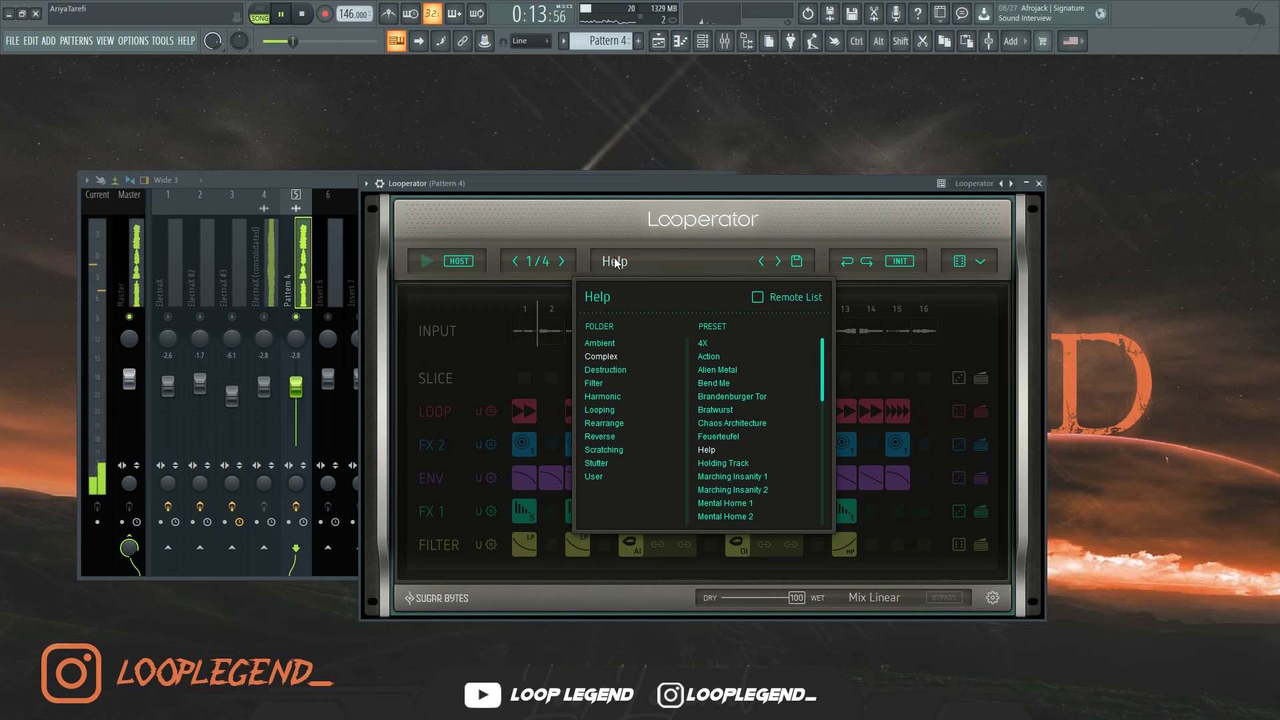
{"action": "left_click", "coordinate": [616, 262]}
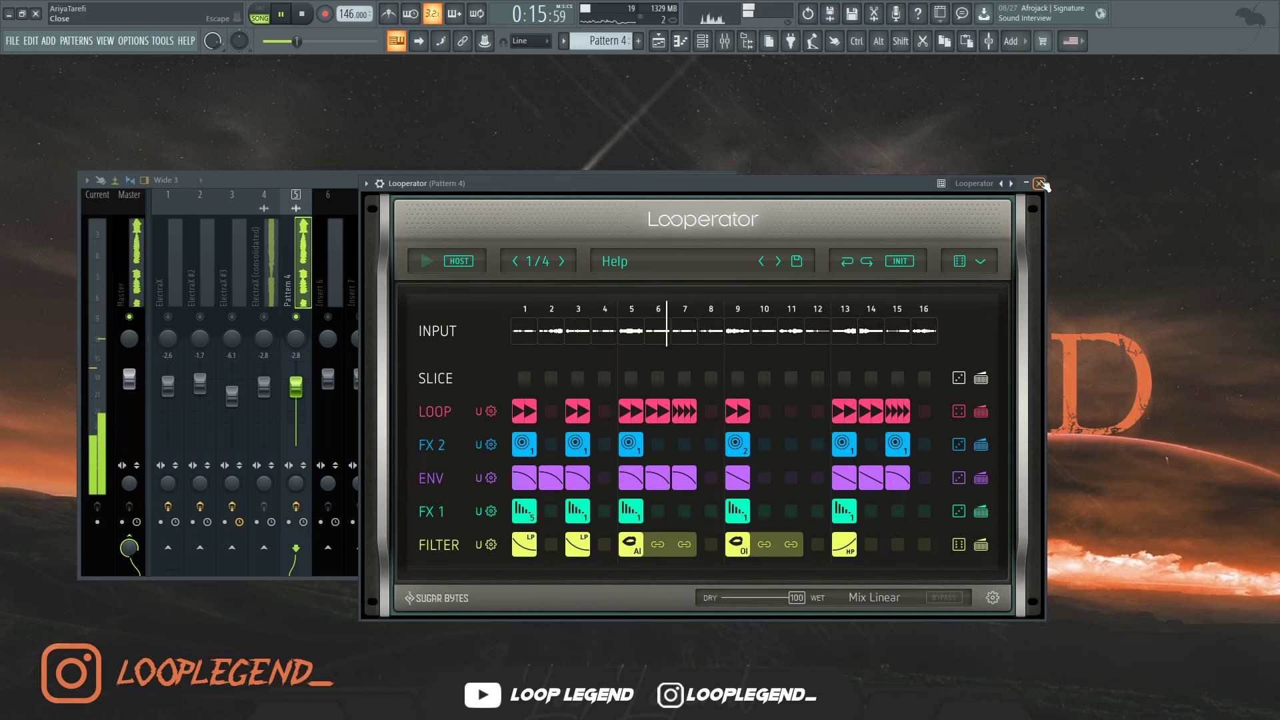
{"action": "left_click", "coordinate": [1039, 184]}
- Lower the compressor threshold and raise the ratio of the Fruity Limiter on the Pattern 4 track
{"action": "left_click", "coordinate": [625, 297]}
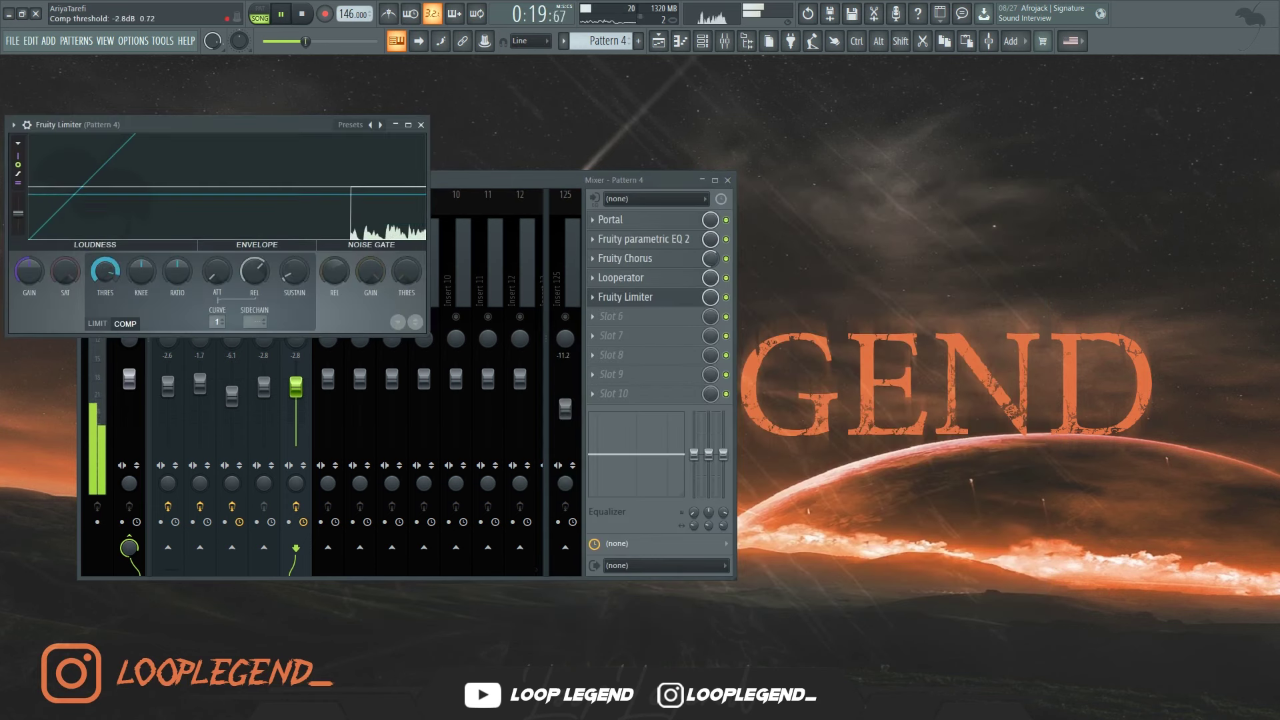
{"action": "left_click_drag", "start_coordinate": [105, 271], "coordinate": [105, 312]}
{"action": "left_click_drag", "start_coordinate": [177, 271], "coordinate": [177, 246]}
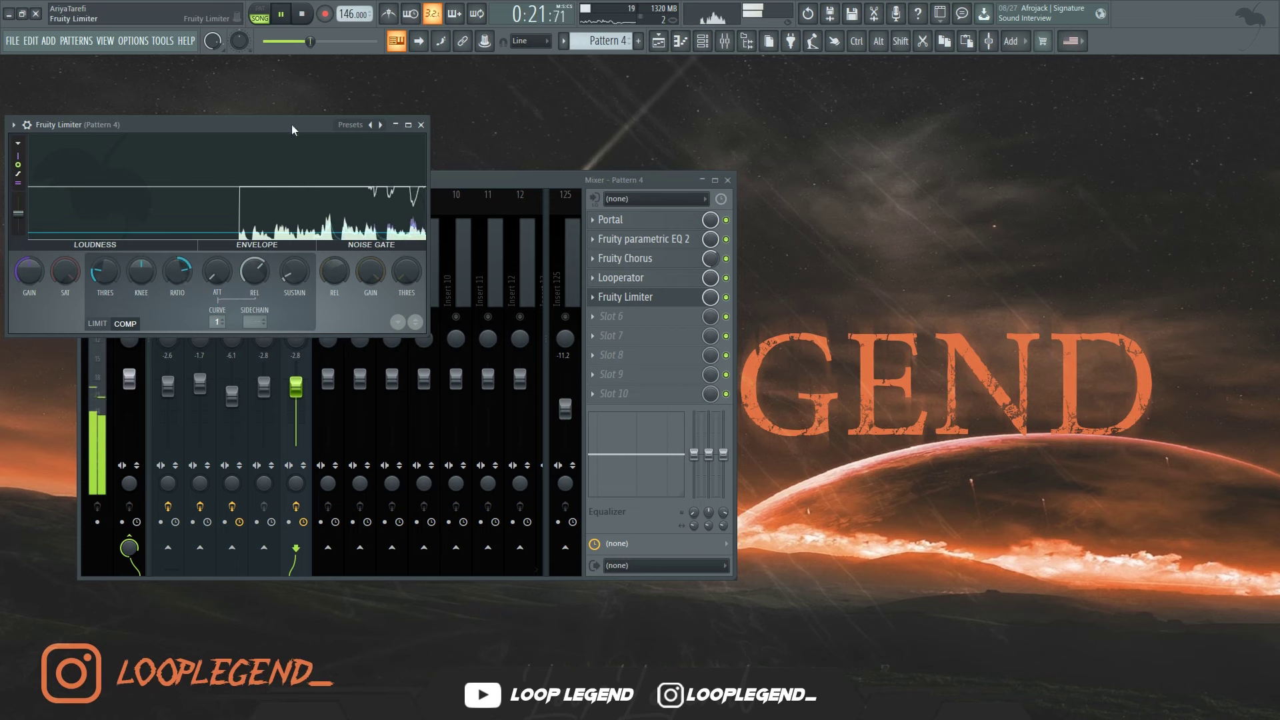
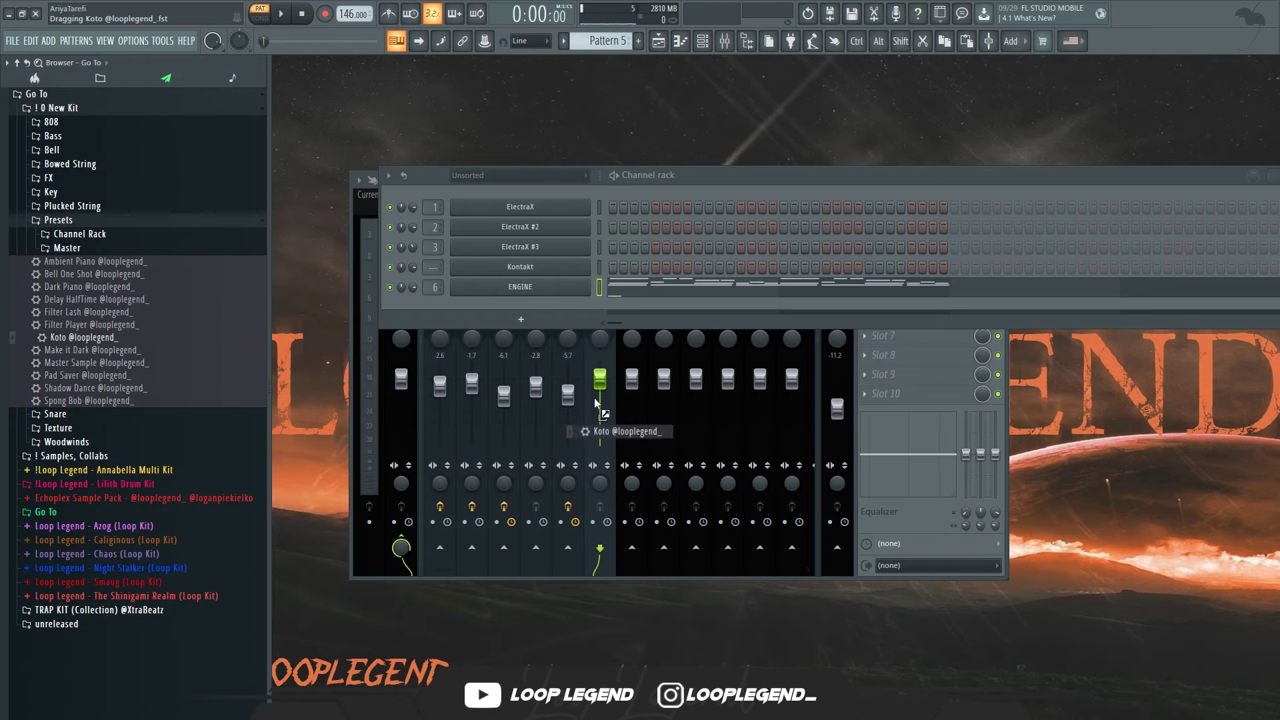
- Load the Koto mixer preset from the Presets folder onto mixer insert 6 and play the song
{"action": "left_click_drag", "start_coordinate": [594, 399], "coordinate": [594, 399]}
{"action": "key", "text": "space"}
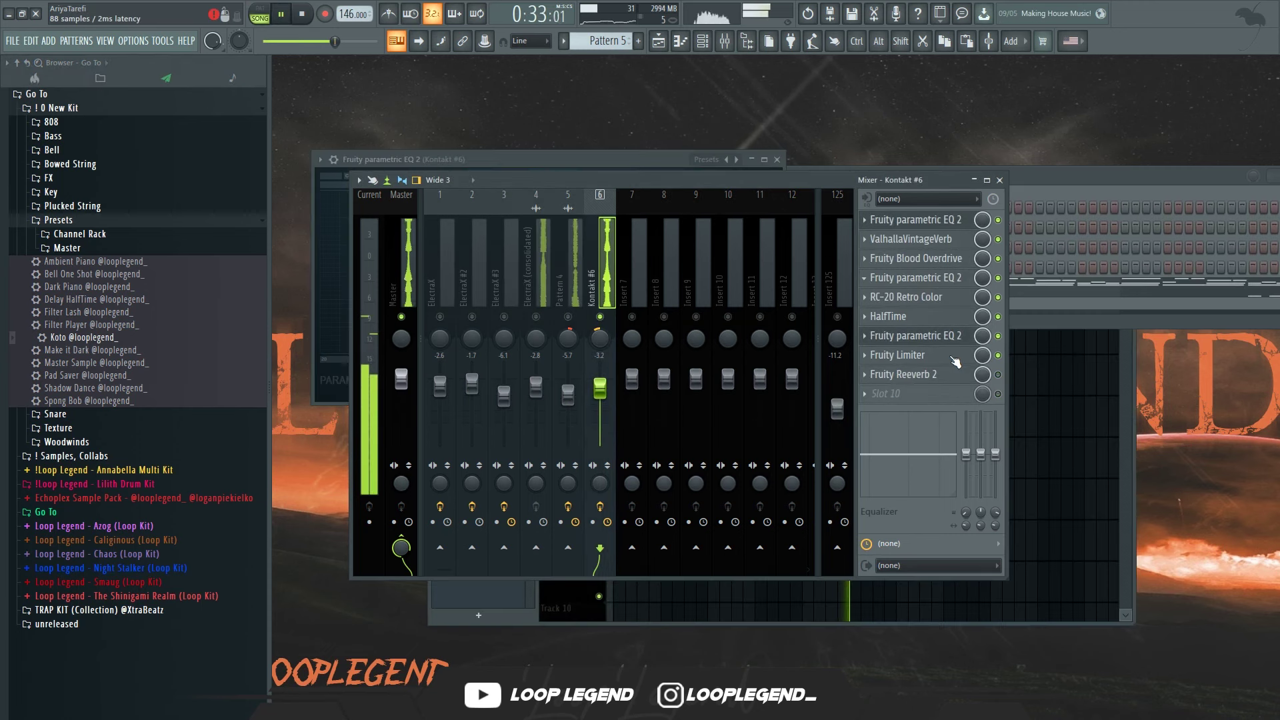
- Open the Fruity Limiter on the Kontakt #6 track and adjust its compressor knee through the control's options
{"action": "left_click", "coordinate": [938, 357]}
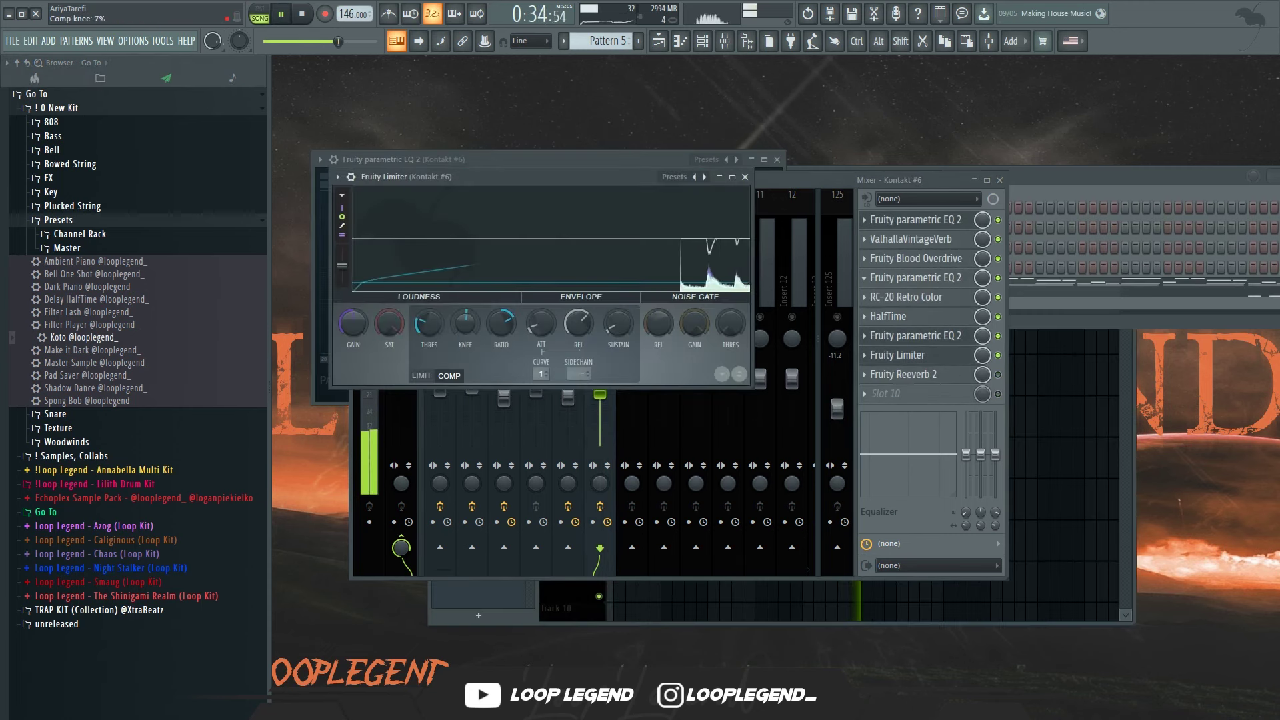
{"action": "right_click", "coordinate": [453, 326]}
{"action": "left_click", "coordinate": [494, 400]}
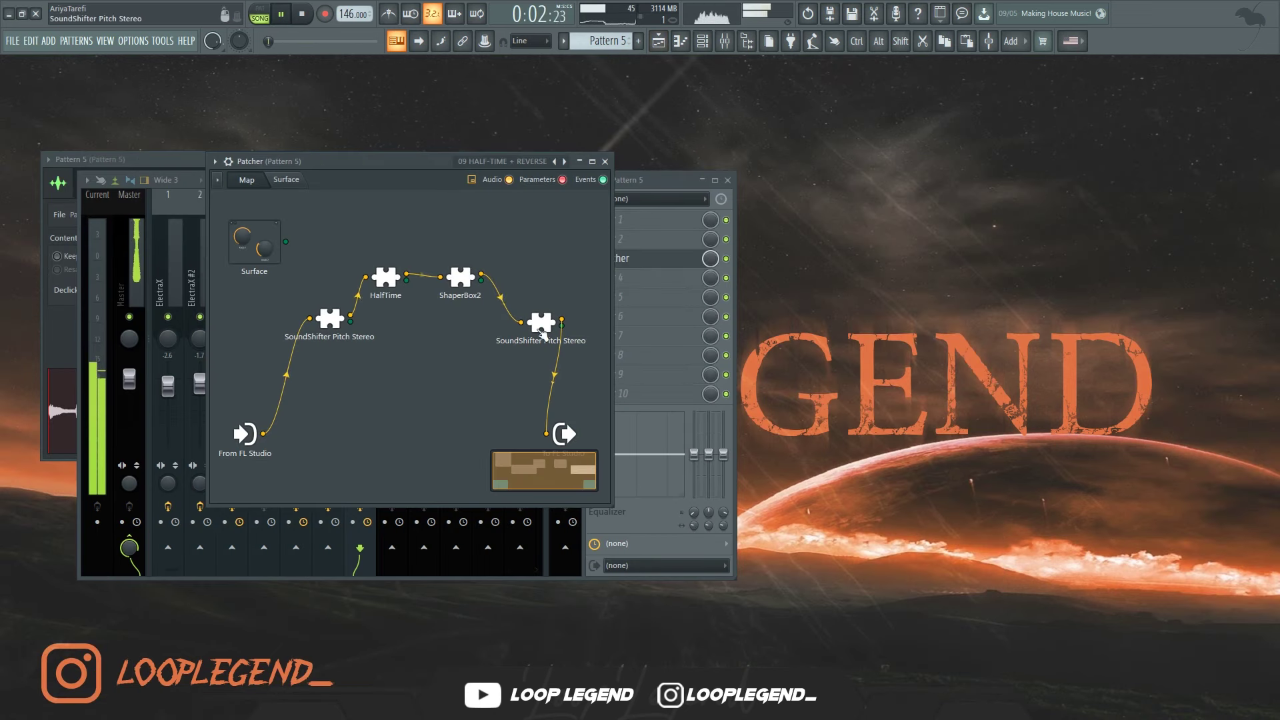
- Set the last SoundShifter Pitch Stereo in the Pattern 5 Patcher chain to 0 semitones and close its window
{"action": "double_click", "coordinate": [541, 327]}
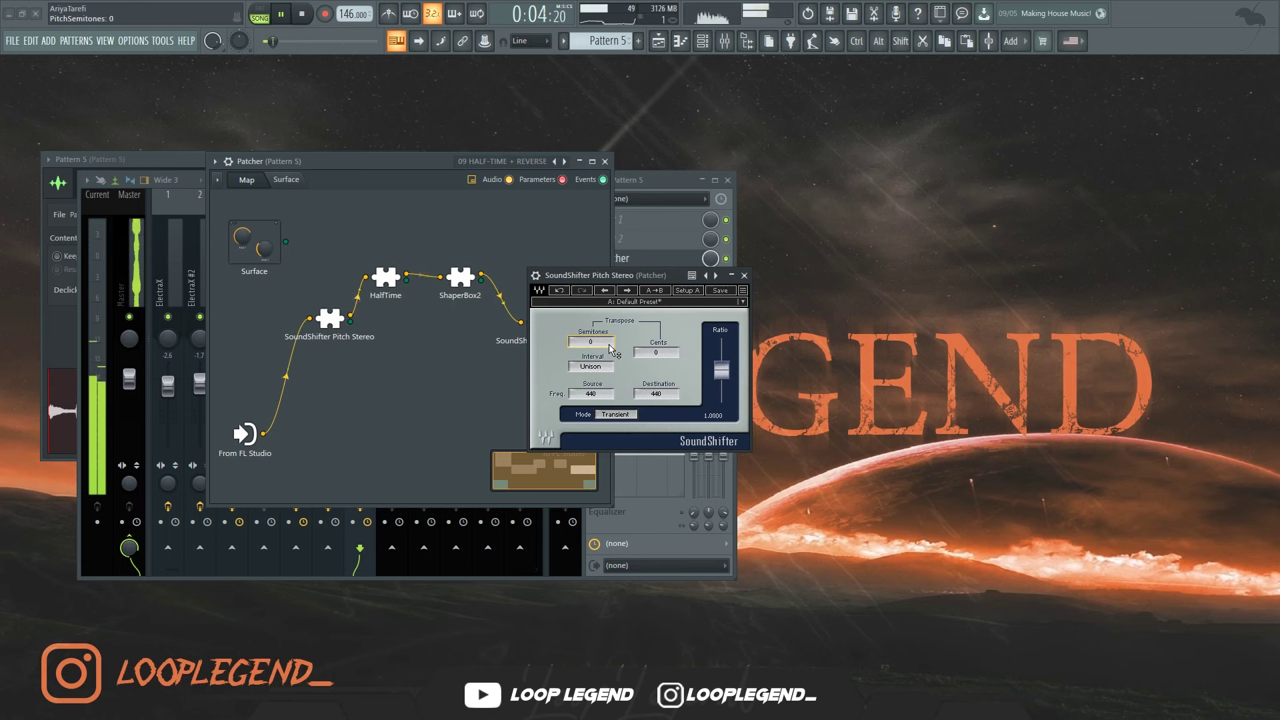
{"action": "left_click", "coordinate": [744, 275]}
{"action": "right_click", "coordinate": [540, 326]}
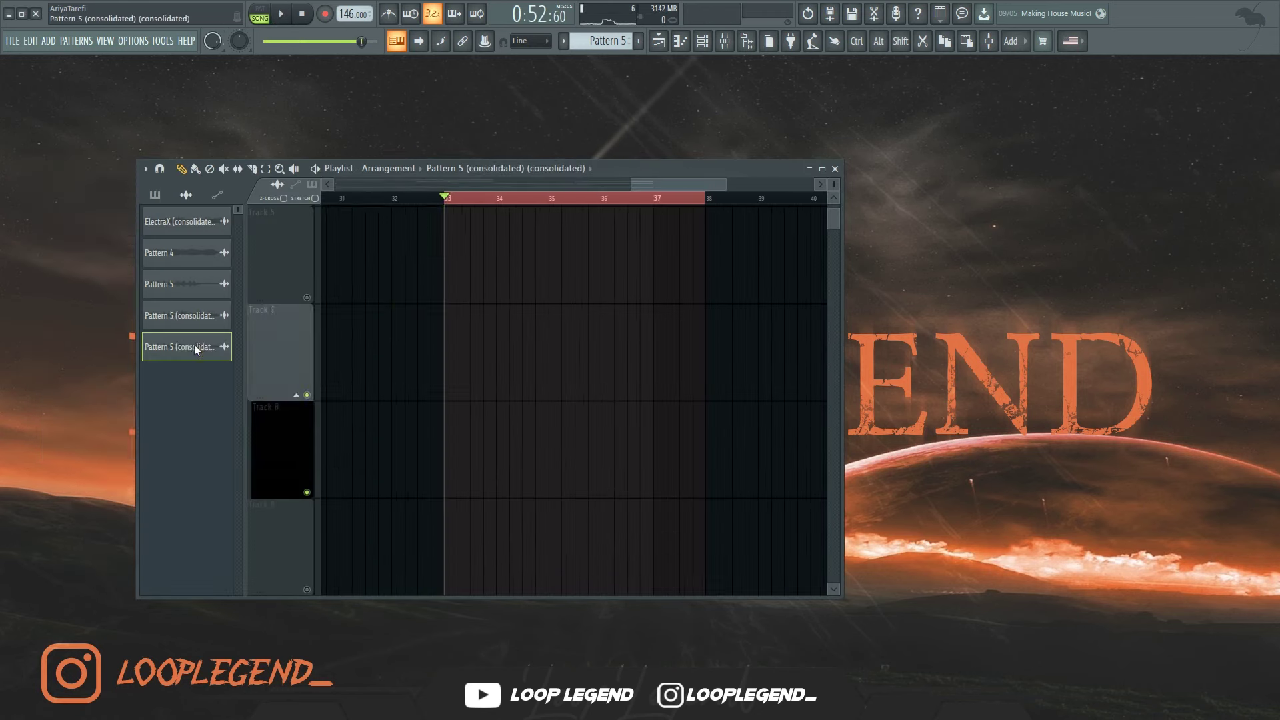
- Open the last consolidated Pattern 5 audio clip's sample in a new Fruity Slicer channel
{"action": "double_click", "coordinate": [194, 344]}
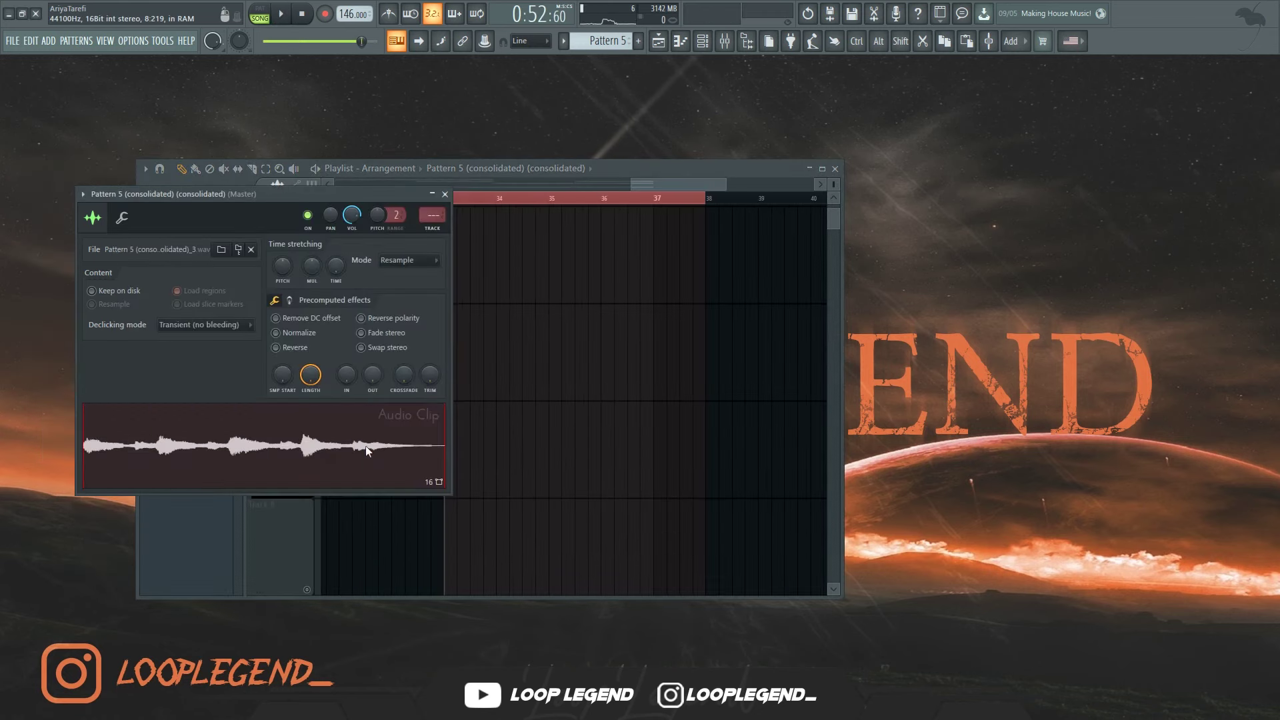
{"action": "right_click", "coordinate": [367, 443]}
{"action": "left_click", "coordinate": [442, 574]}
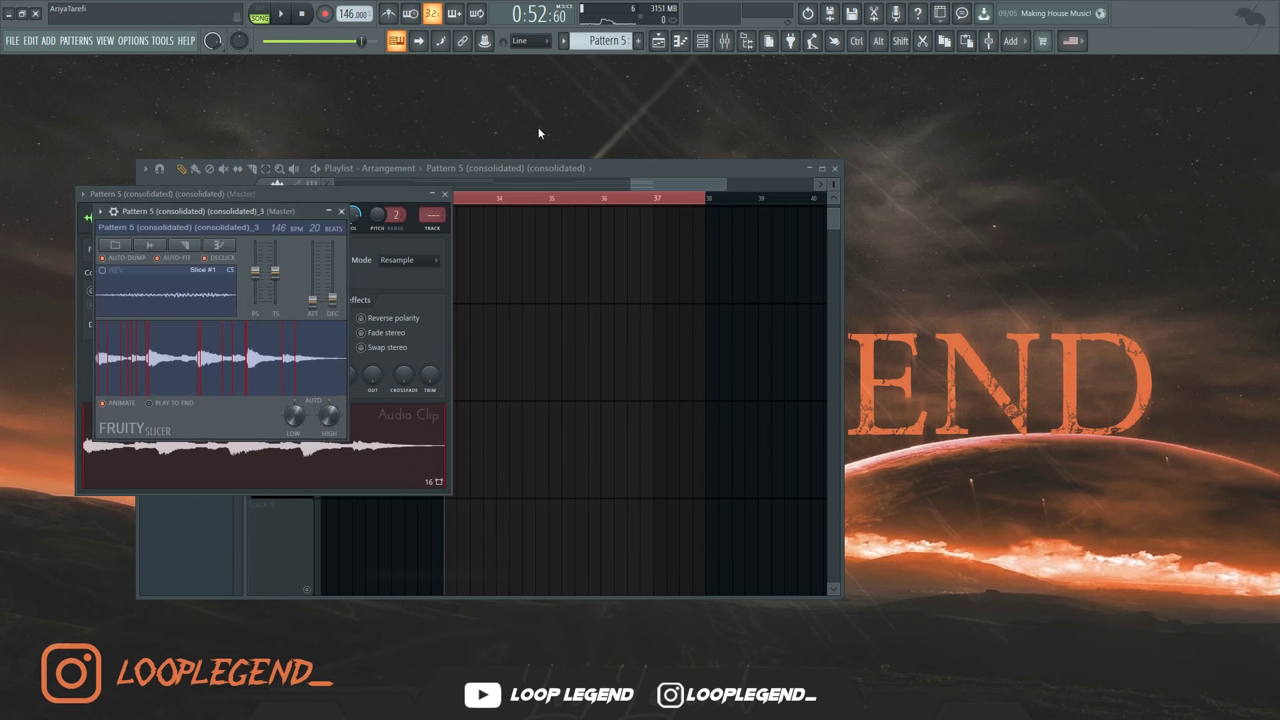
- Move the Fruity Slicer channel's notes from Pattern 5 into Pattern 6
{"action": "key", "text": "F6"}
{"action": "key", "text": "ctrl+x"}
{"action": "scroll", "coordinate": [603, 44], "scroll_direction": "up", "scroll_amount": 1}
{"action": "key", "text": "ctrl+v"}
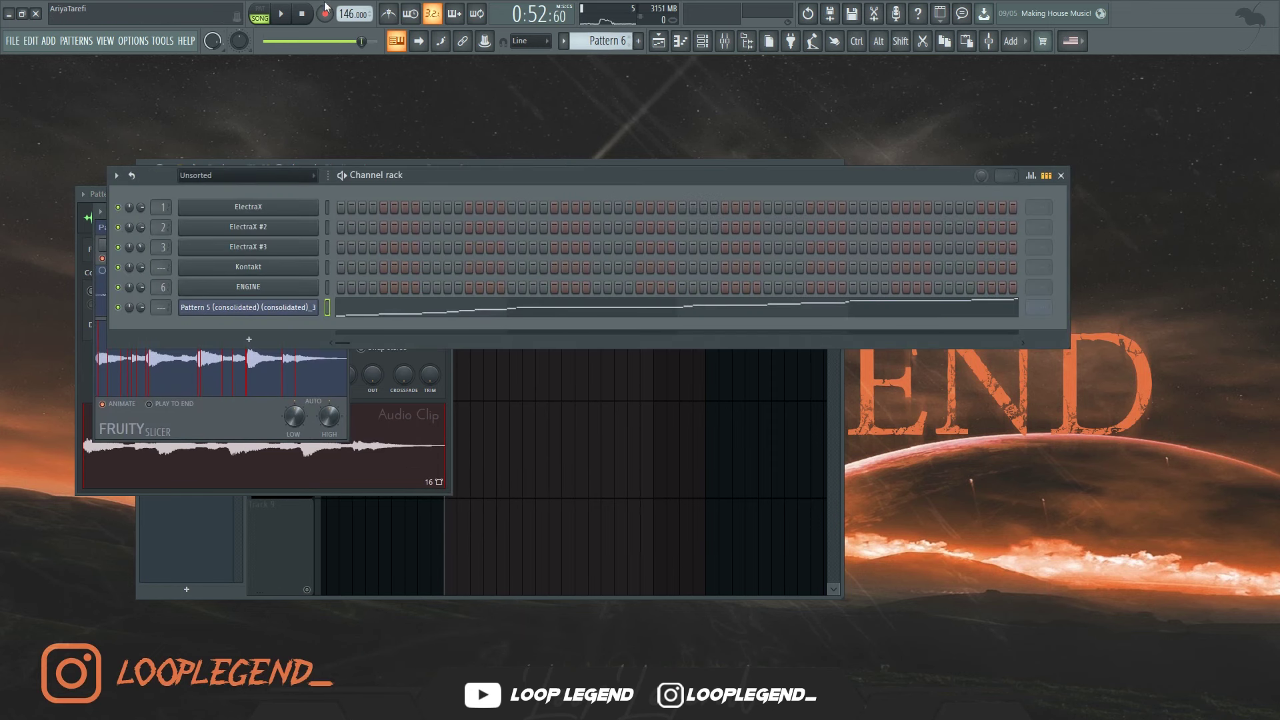
- Reslice the sample by beat in Fruity Slicer and open its slice notes in the piano roll
{"action": "left_click", "coordinate": [204, 420]}
{"action": "left_click", "coordinate": [188, 251]}
{"action": "left_click", "coordinate": [214, 382]}
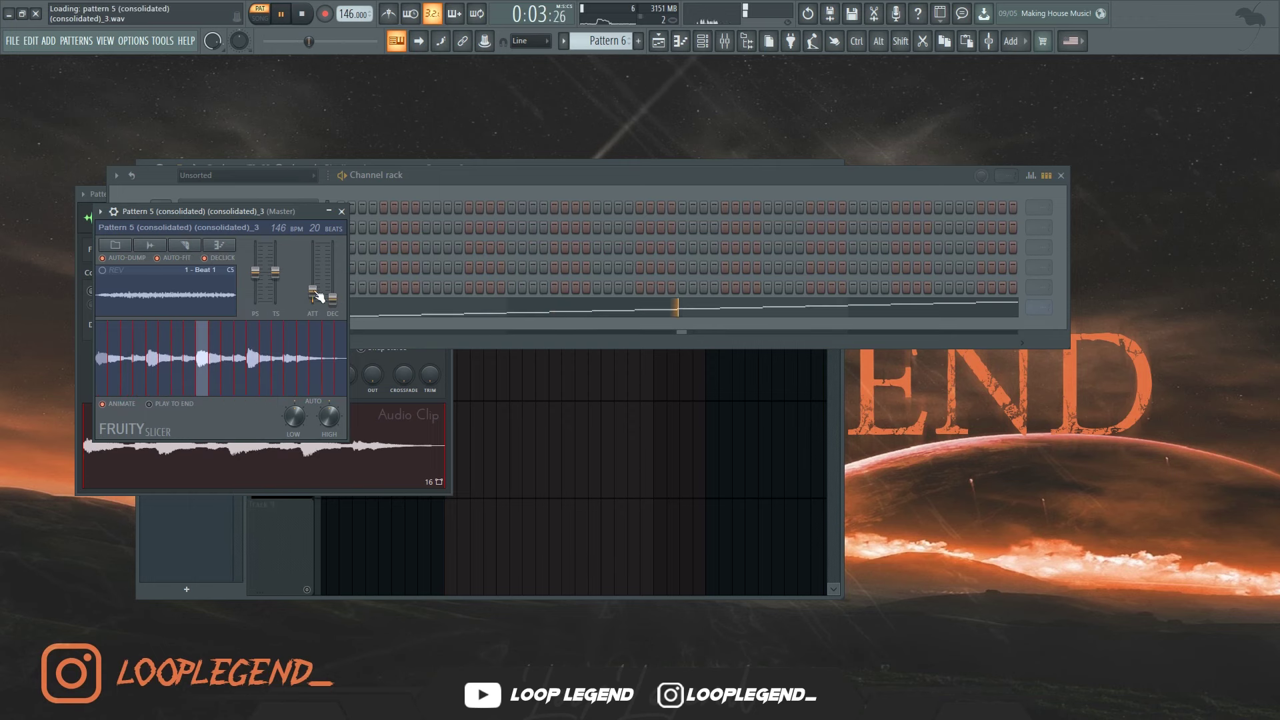
{"action": "key", "text": "F7"}
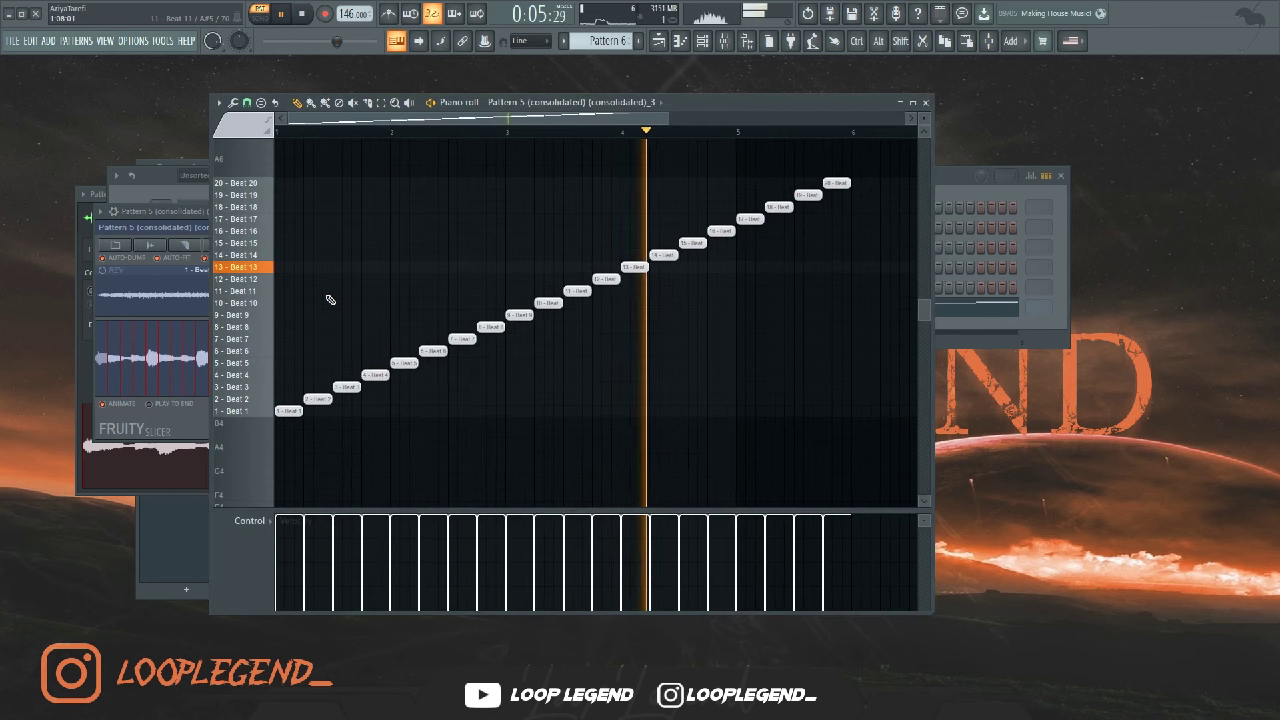
{"action": "key", "text": "space"}
{"action": "scroll", "coordinate": [293, 363], "scroll_direction": "down", "scroll_amount": 3}
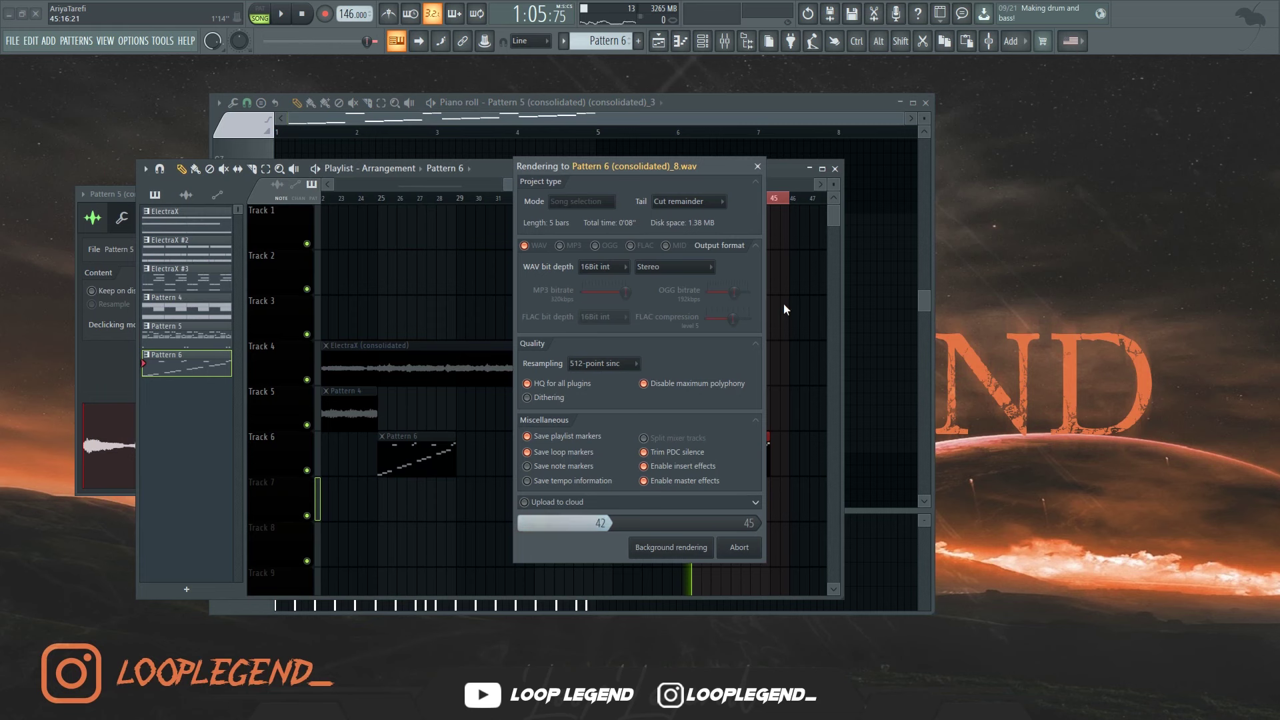
- Cut the selected Pattern 6 clips from Track 7 of the playlist
{"action": "left_click", "coordinate": [286, 332]}
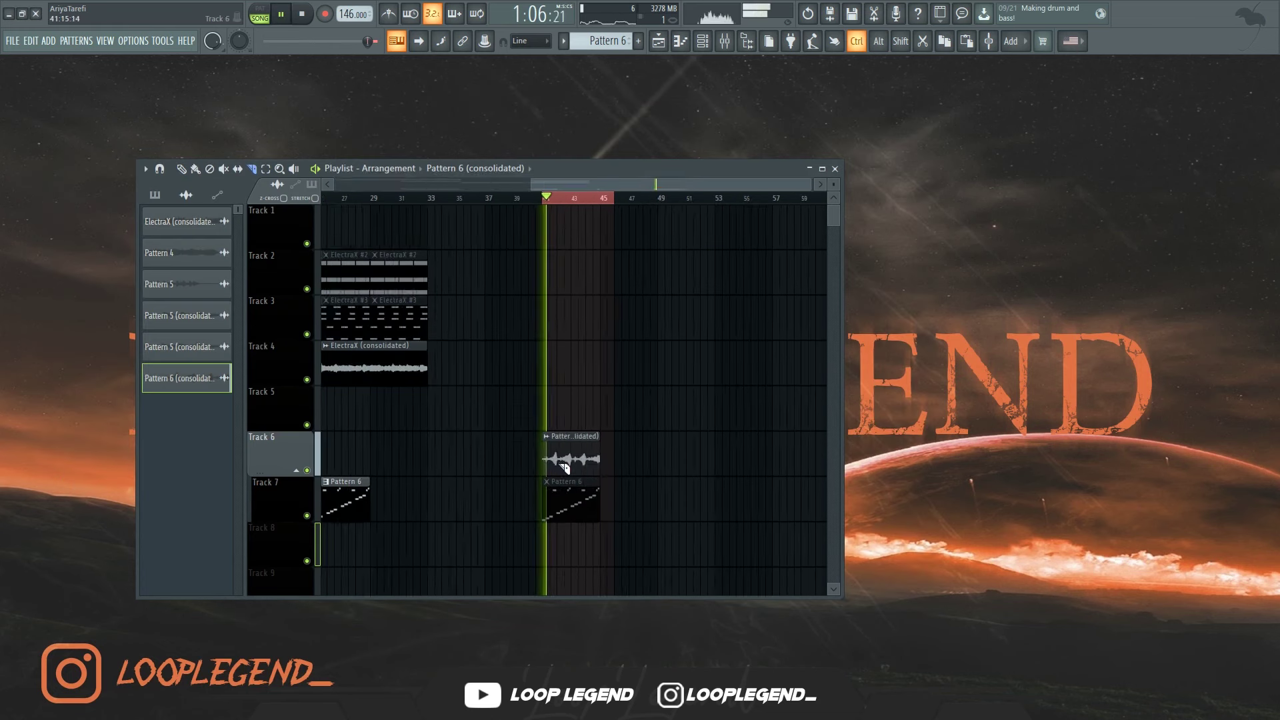
{"action": "scroll", "coordinate": [564, 464], "scroll_direction": "down", "scroll_amount": 2}
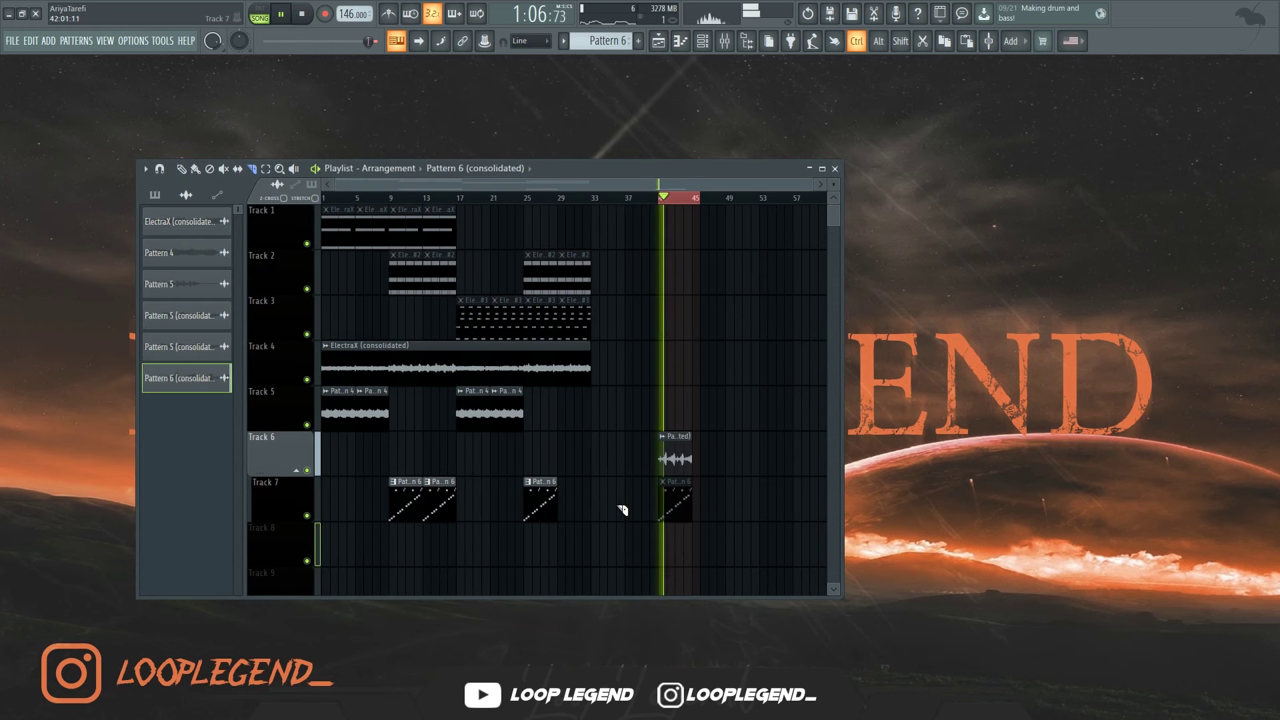
{"action": "key", "text": "ctrl+x"}
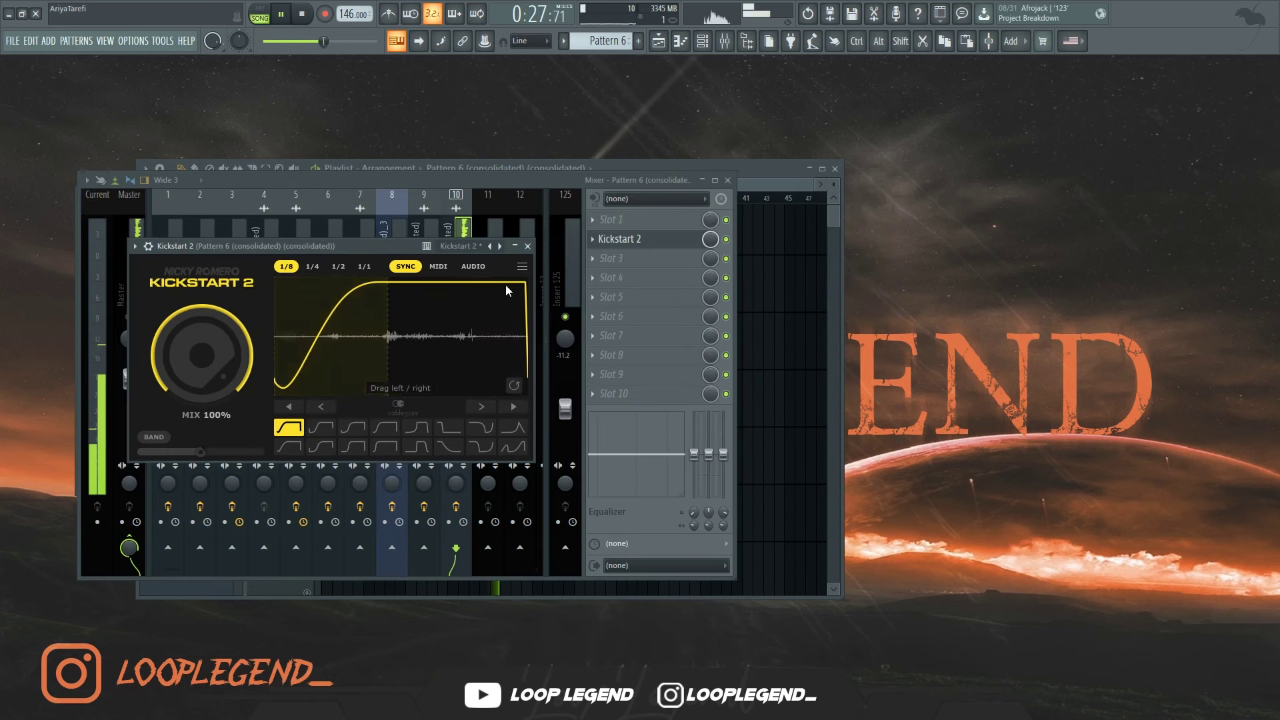
- Replace Kickstart 2 in slot 2 of the consolidated Pattern 6 mixer track with Tremolator and close its window
{"action": "left_click", "coordinate": [592, 238]}
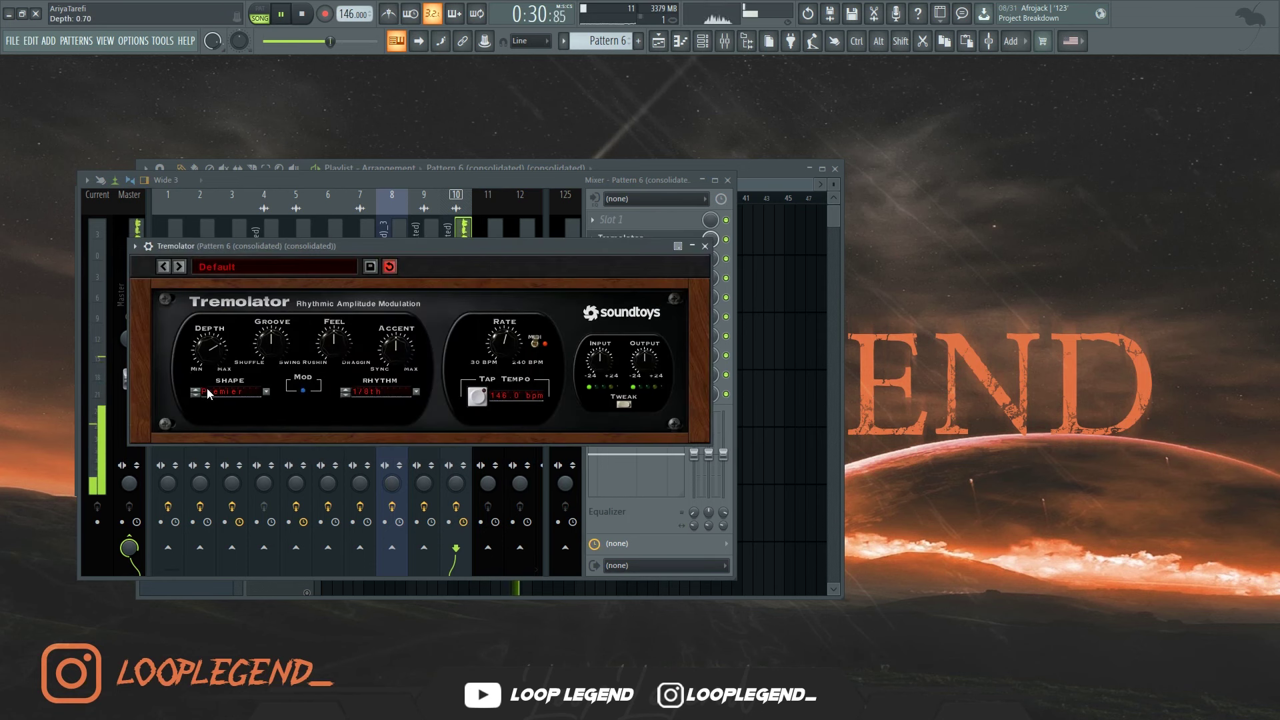
{"action": "key", "text": "Escape"}
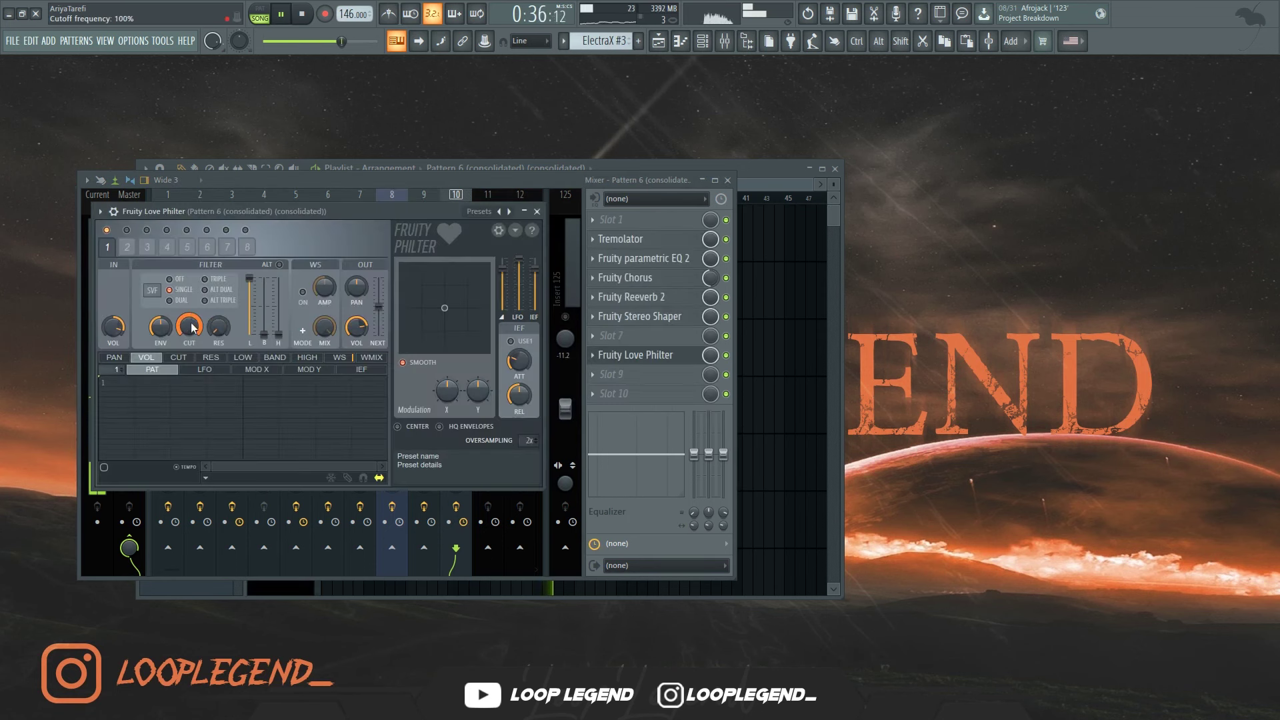
- Create an automation clip for the filter cutoff frequency of Fruity Love Philter on the consolidated Pattern 6 track
{"action": "right_click", "coordinate": [192, 327]}
{"action": "left_click", "coordinate": [226, 377]}
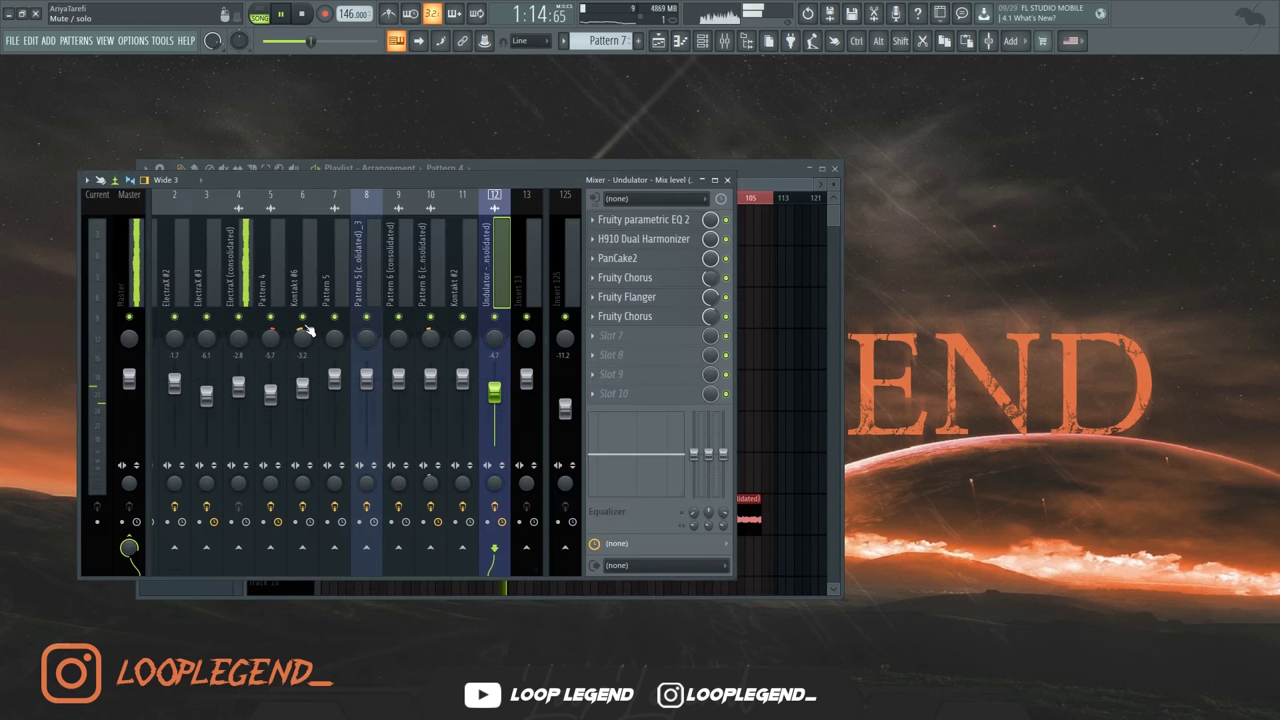
- Select mixer inserts 4 to 12 and route them to insert 13
{"action": "left_click_drag", "start_coordinate": [244, 288], "coordinate": [452, 272]}
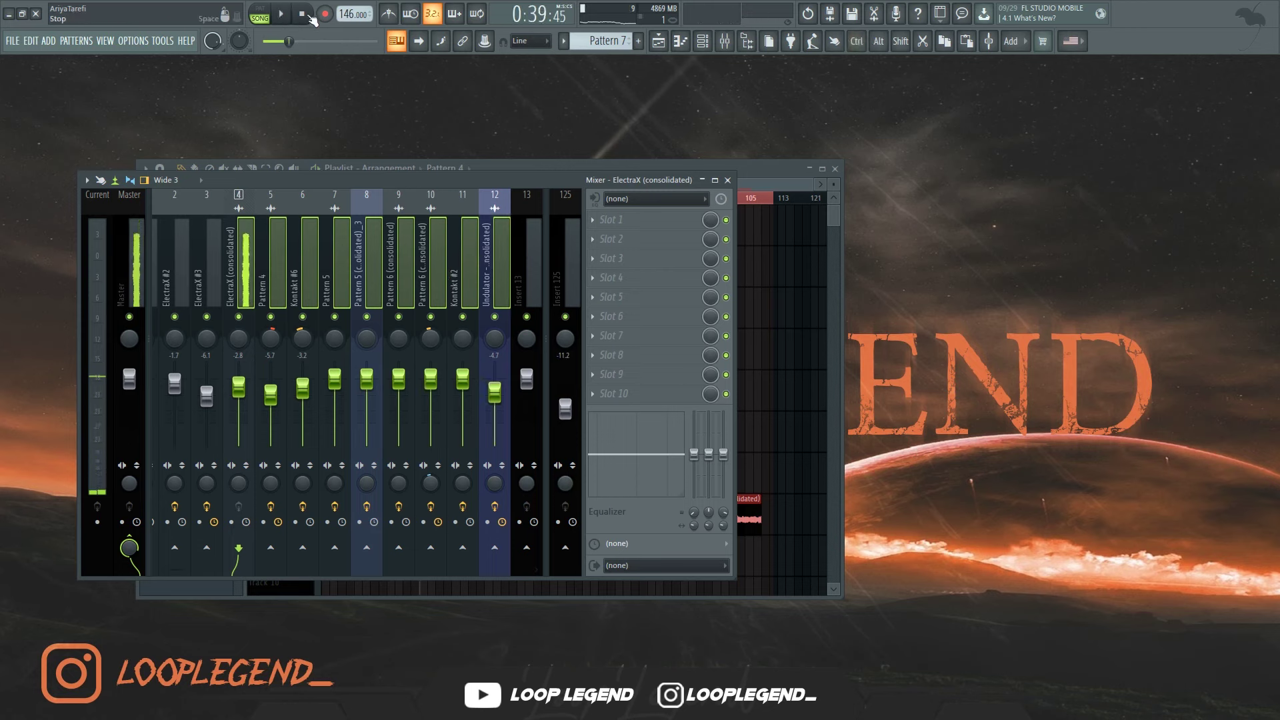
{"action": "right_click", "coordinate": [533, 547]}
{"action": "left_click", "coordinate": [553, 555]}
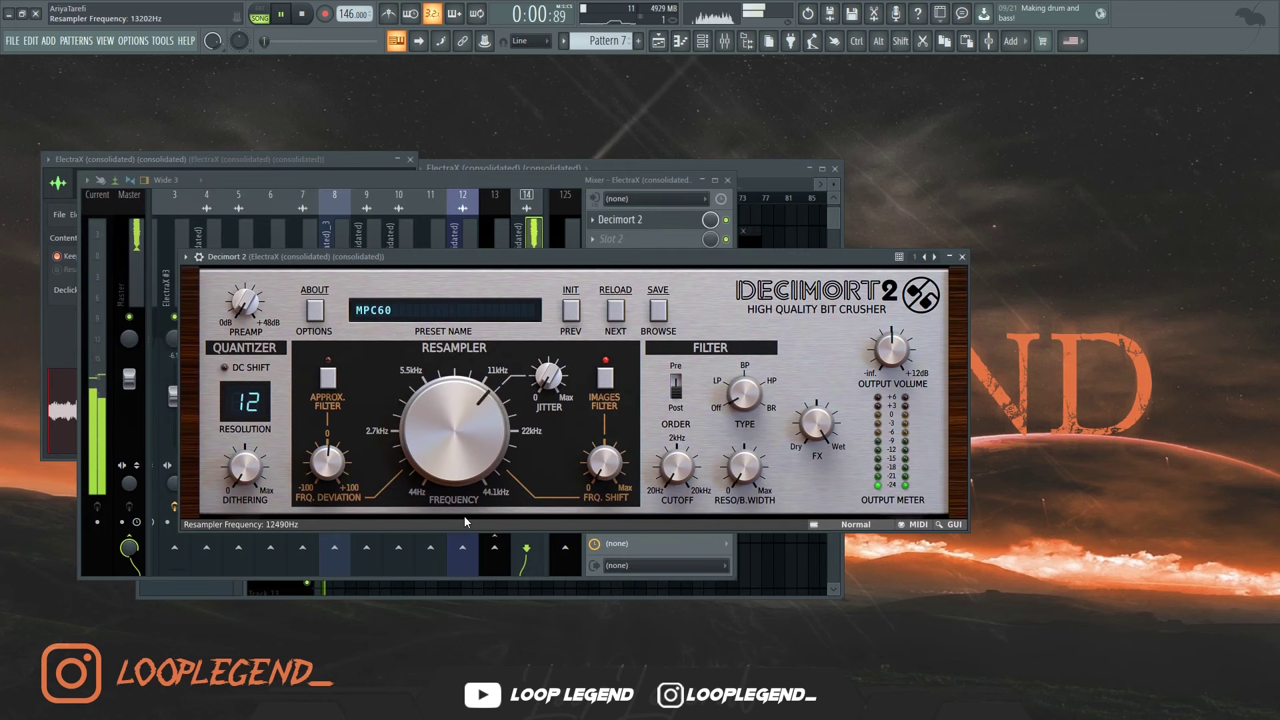
- Adjust the resampler frequency of Decimort 2 on the consolidated ElectraX track
{"action": "left_click_drag", "start_coordinate": [461, 582], "coordinate": [461, 529]}
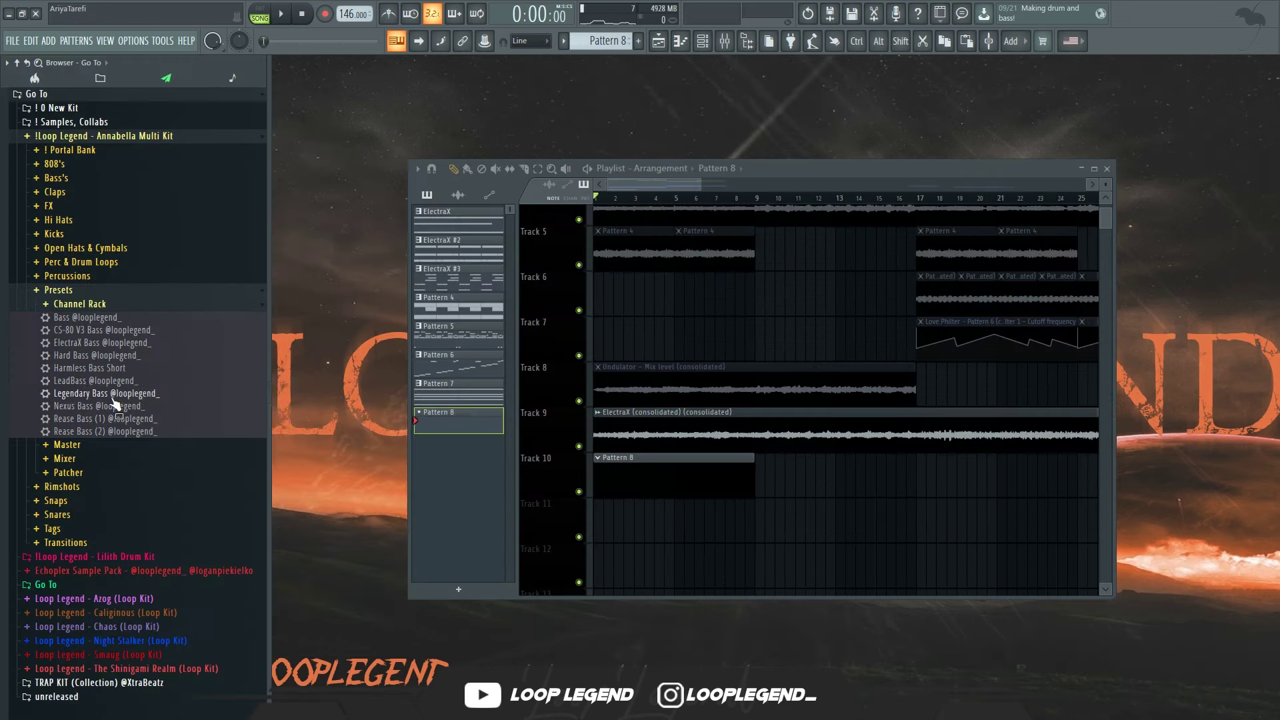
- Open the Legendary Bass channel preset from the Annabella Multi Kit in a new channel
{"action": "right_click", "coordinate": [110, 394]}
{"action": "left_click", "coordinate": [160, 406]}
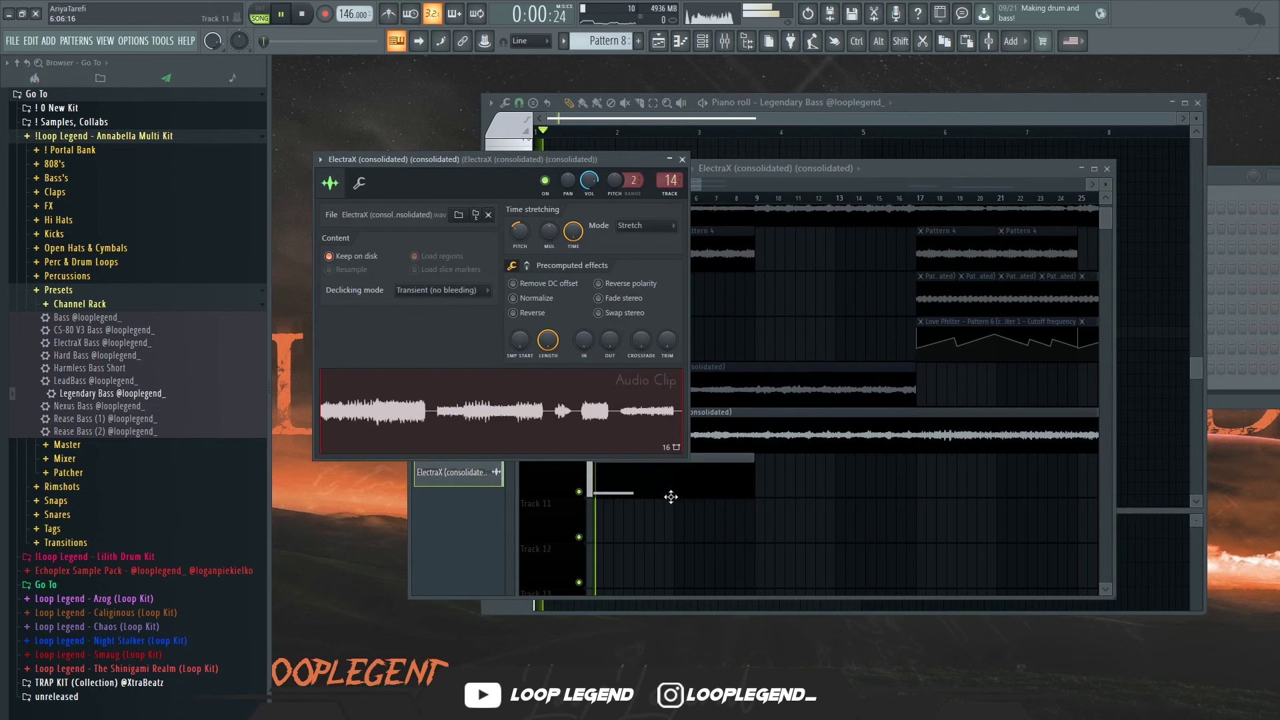
- Open the Legendary Bass notes of Pattern 8 in the piano roll and duplicate them further along the timeline
{"action": "double_click", "coordinate": [665, 488]}
{"action": "left_click", "coordinate": [776, 353], "text": "ctrl"}
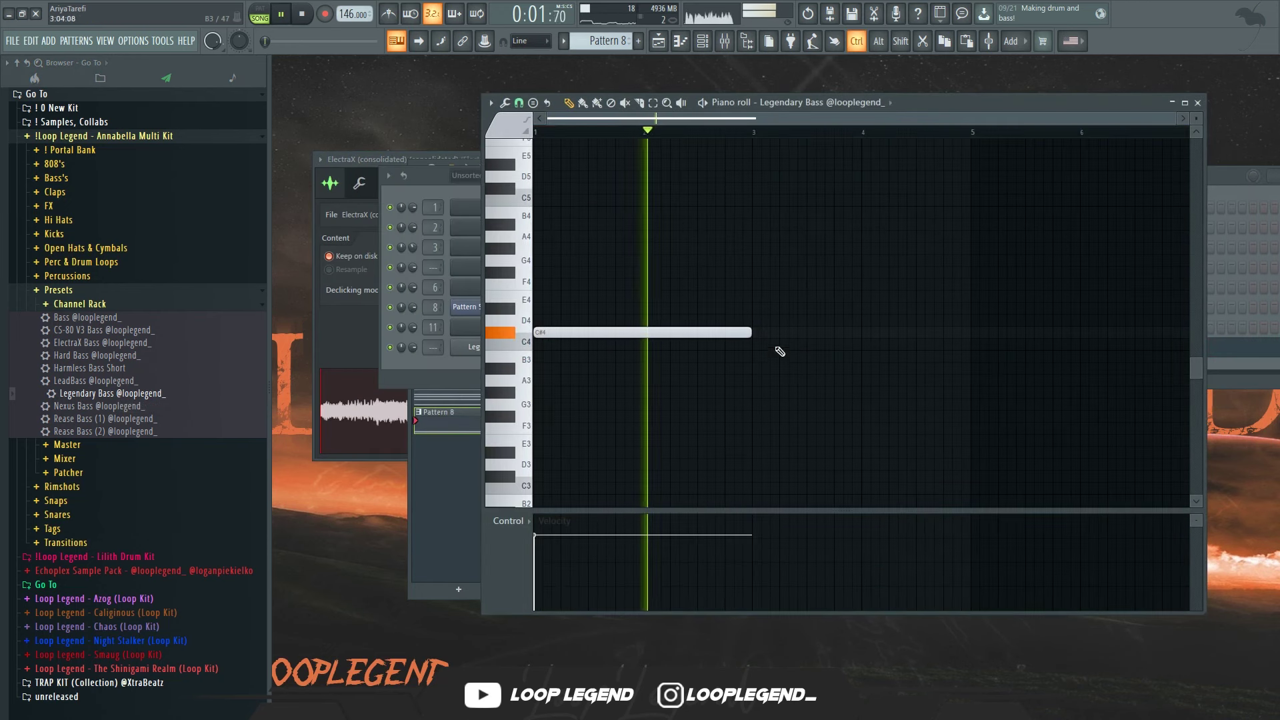
{"action": "key", "text": "ctrl+a"}
{"action": "right_click", "coordinate": [974, 137]}
{"action": "key", "text": "ctrl+b"}
{"action": "left_click", "coordinate": [885, 271], "text": "ctrl"}
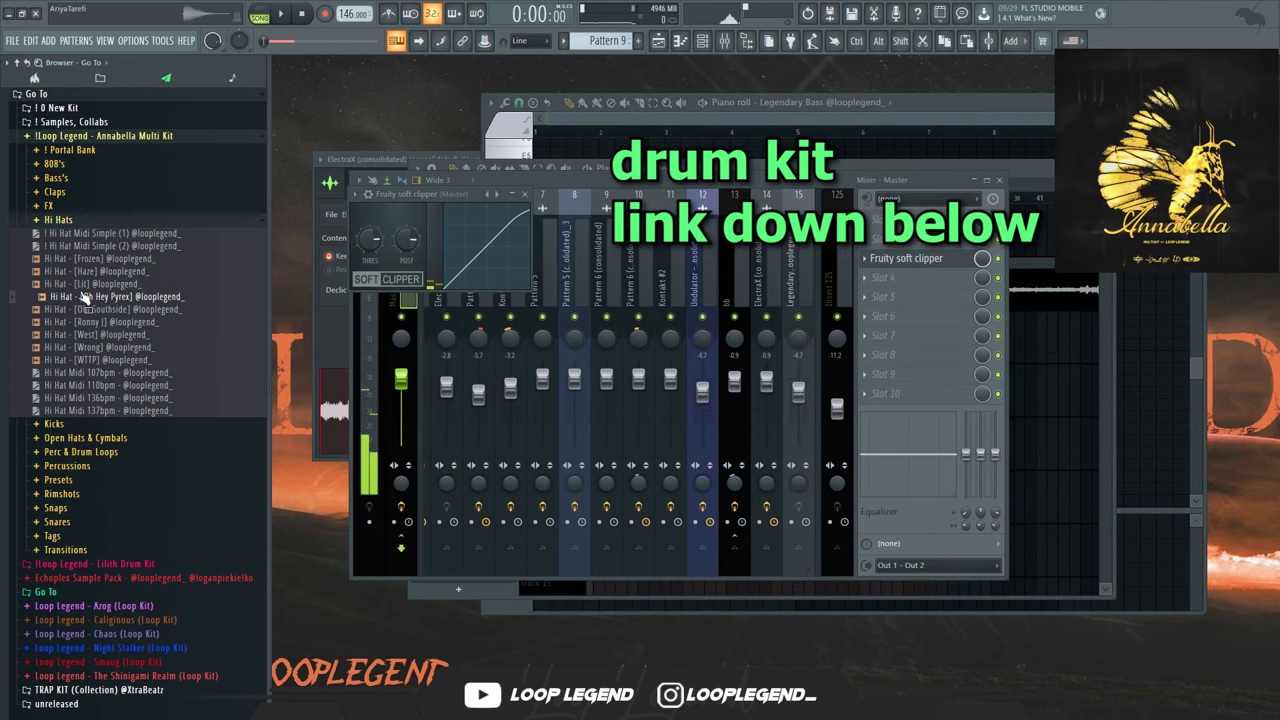
- Open the Hi Hat - [Oh Hey Pyrex] sample in a new channel
{"action": "right_click", "coordinate": [84, 298]}
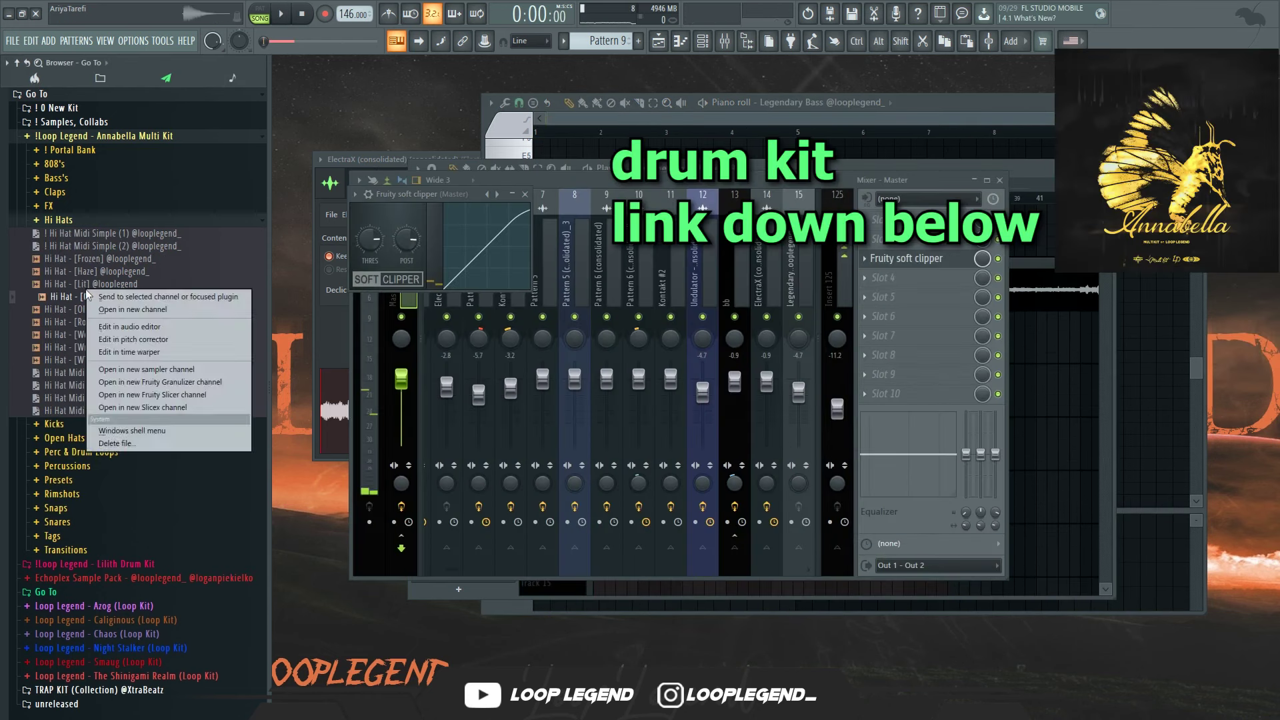
{"action": "left_click", "coordinate": [120, 309]}
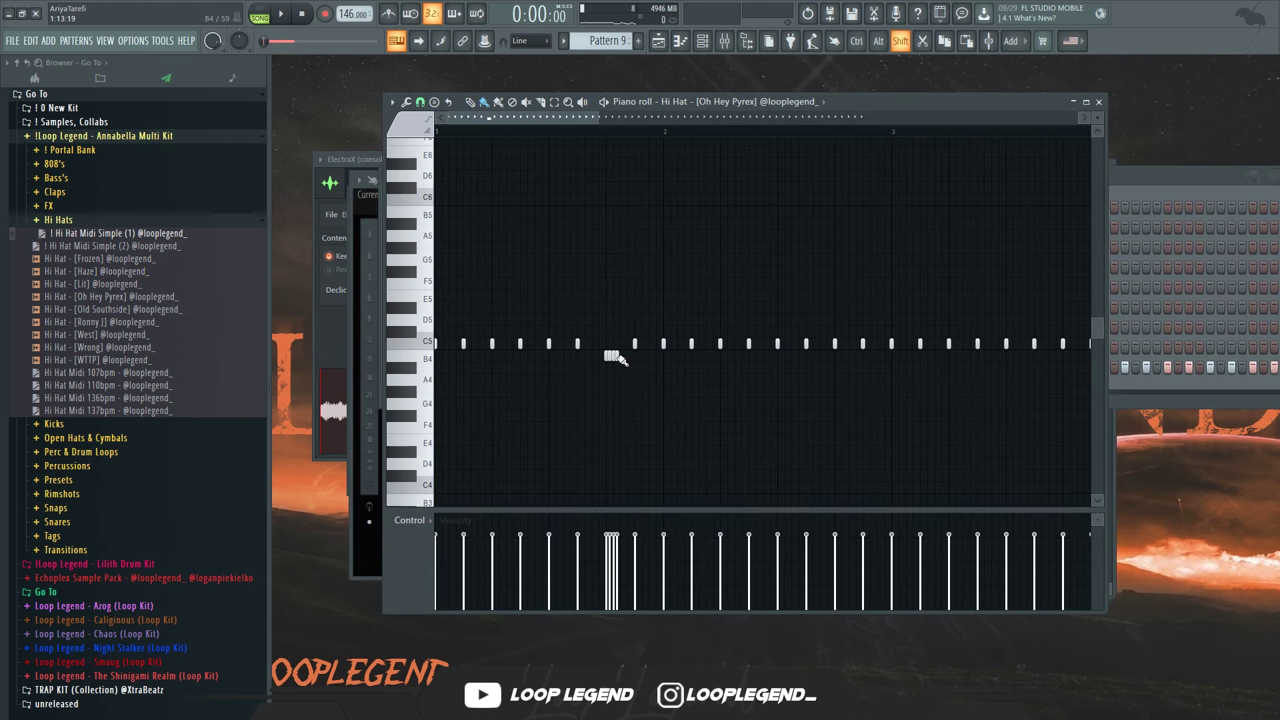
- Extend the B4 hi-hat roll near the end of bar 1 with more notes and play the song
{"action": "key", "text": "space"}
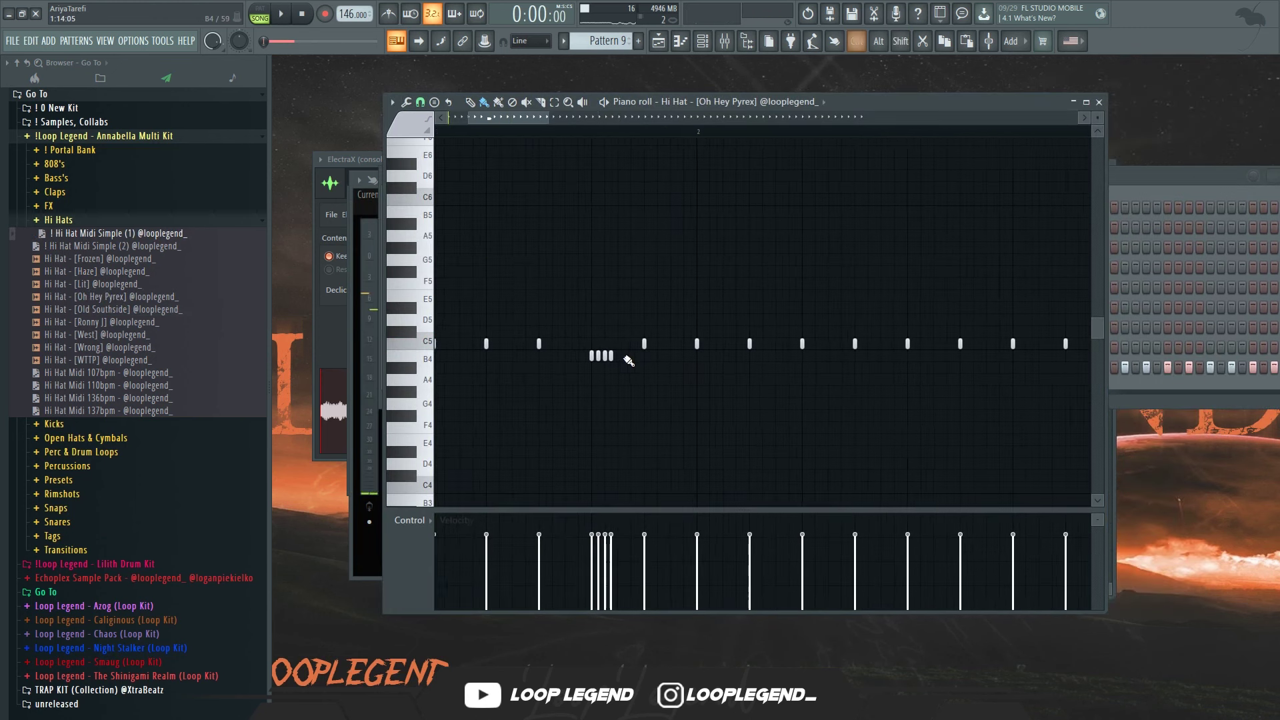
{"action": "left_click", "coordinate": [624, 356]}
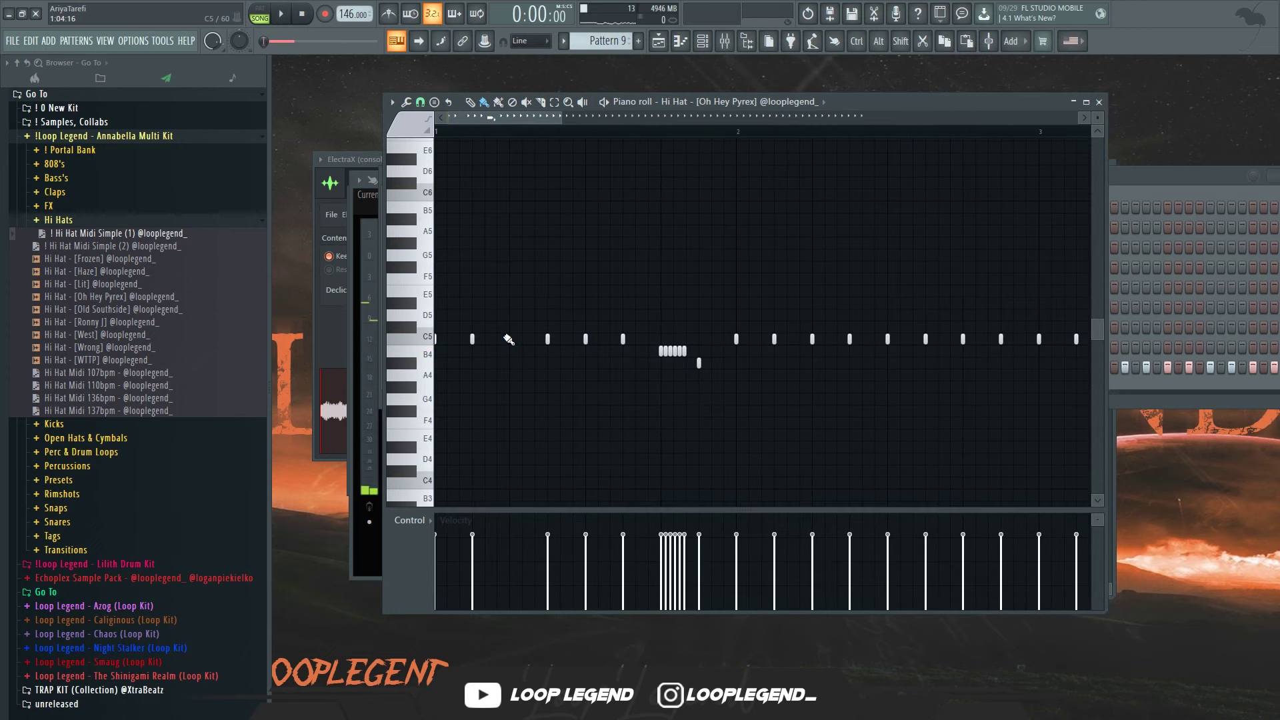
{"action": "key", "text": "space"}
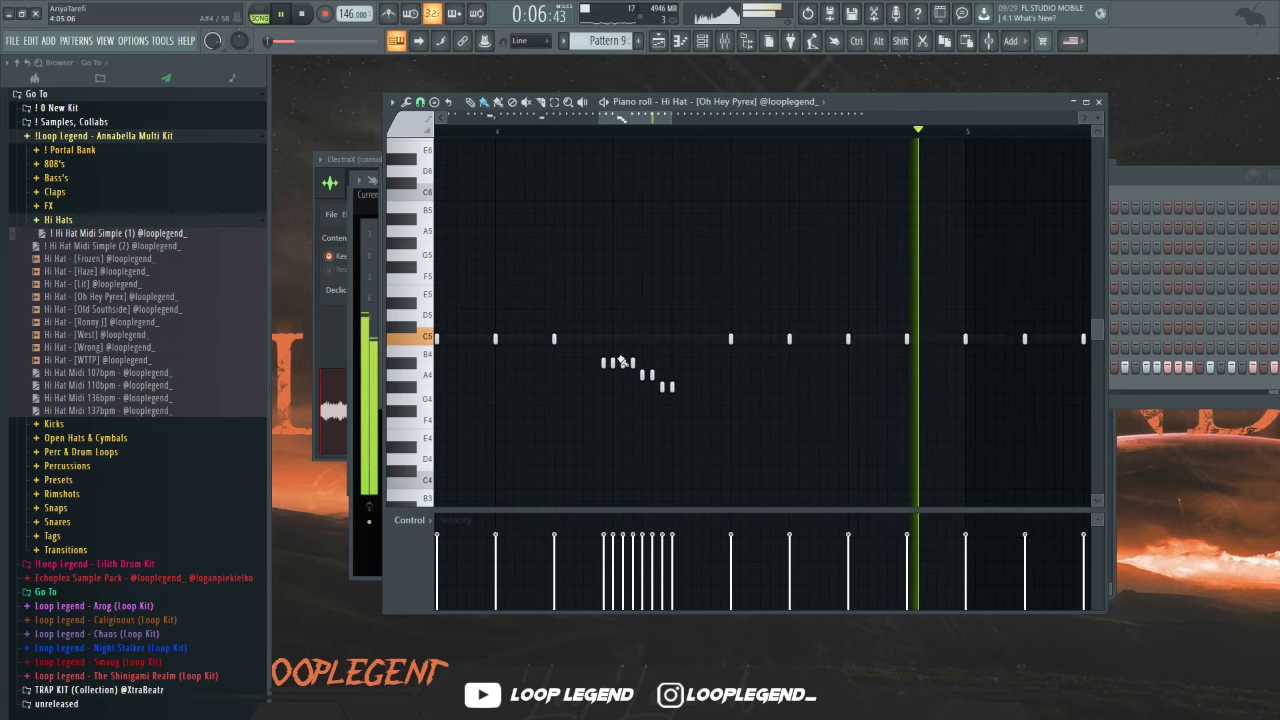
- Shape the hi-hat roll in bar 4 into a run descending from B4 to F4
{"action": "key", "text": "space"}
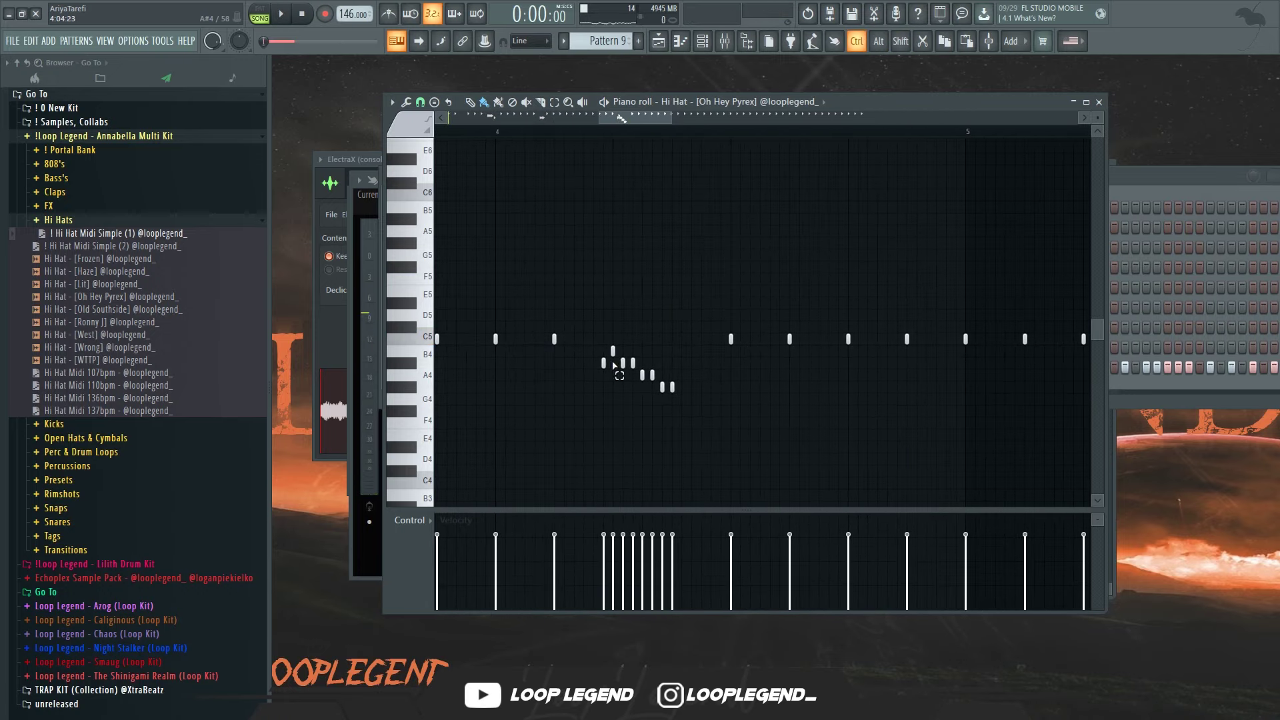
{"action": "key", "text": "space"}
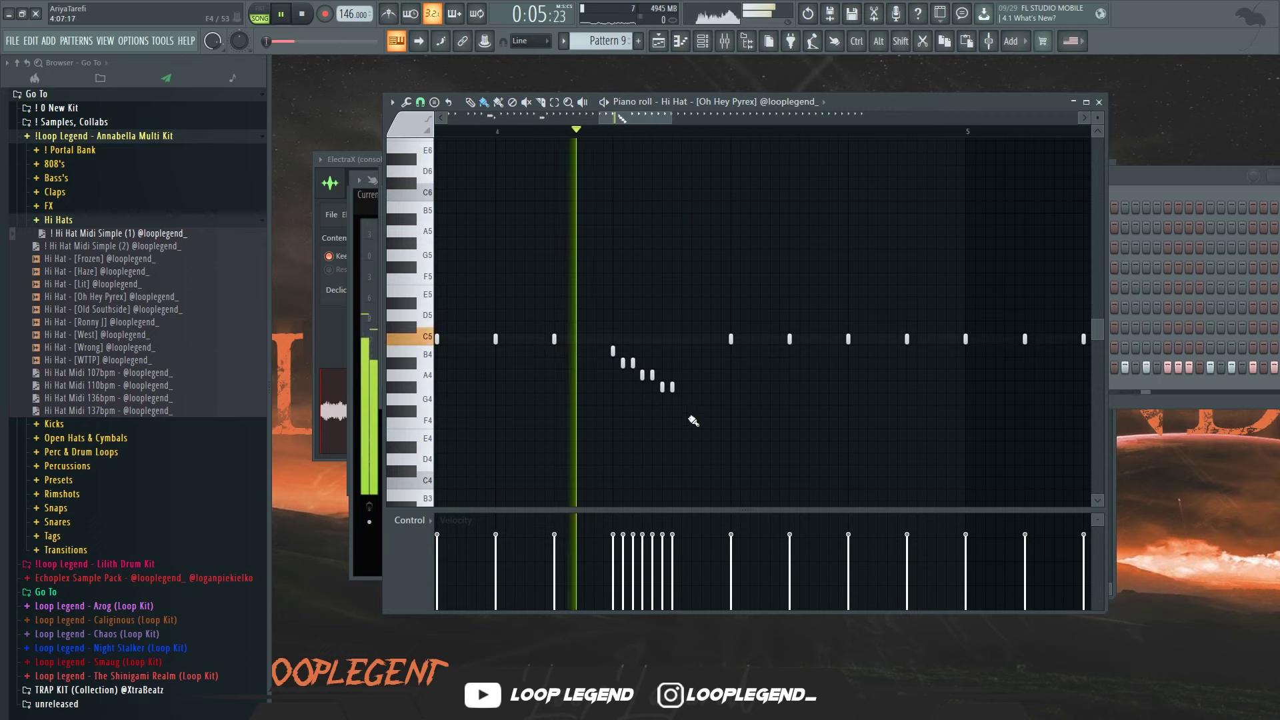
{"action": "left_click_drag", "start_coordinate": [671, 391], "coordinate": [698, 411]}
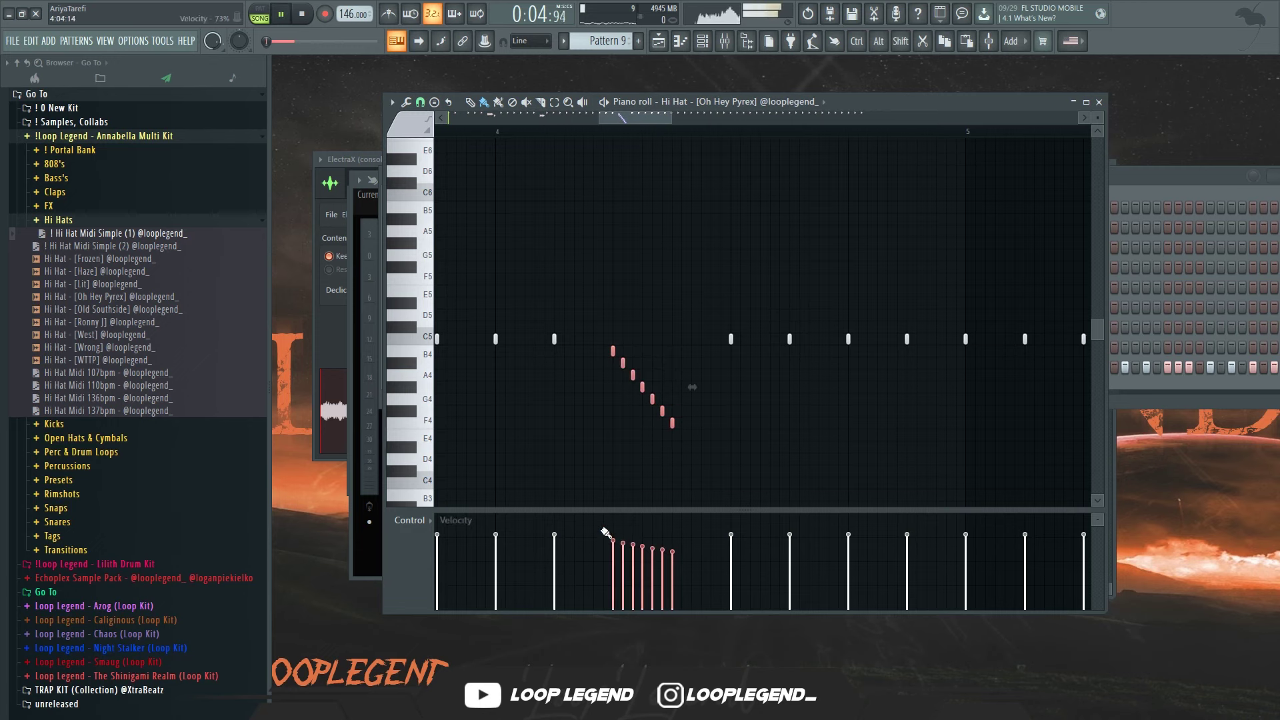
- Delete the hi-hat notes from bar 5 onward and duplicate the first four bars in their place
{"action": "left_click_drag", "start_coordinate": [940, 311], "coordinate": [654, 393]}
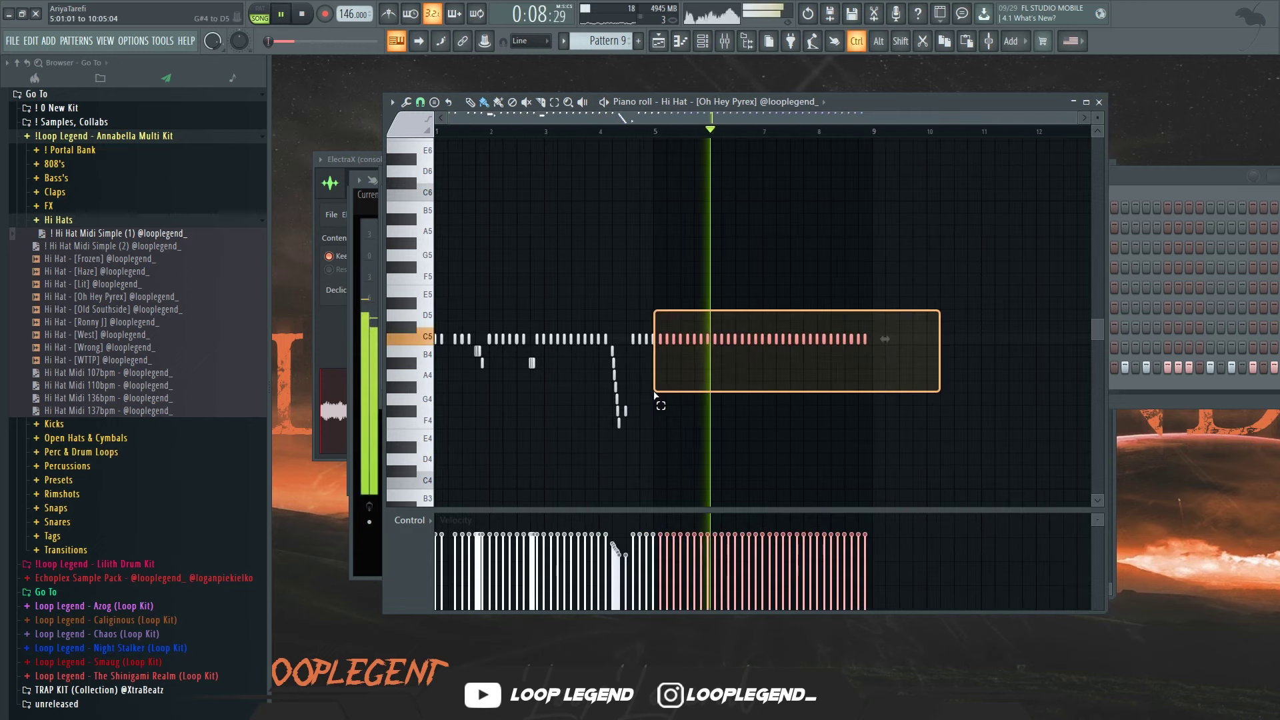
{"action": "key", "text": "Delete"}
{"action": "key", "text": "ctrl+a"}
{"action": "key", "text": "ctrl+b"}
{"action": "key", "text": "ctrl+d"}
- Play from bar 7 and paint extra C5 hi-hat notes just after the start of bar 8
{"action": "key", "text": "space"}
{"action": "left_click", "coordinate": [558, 132]}
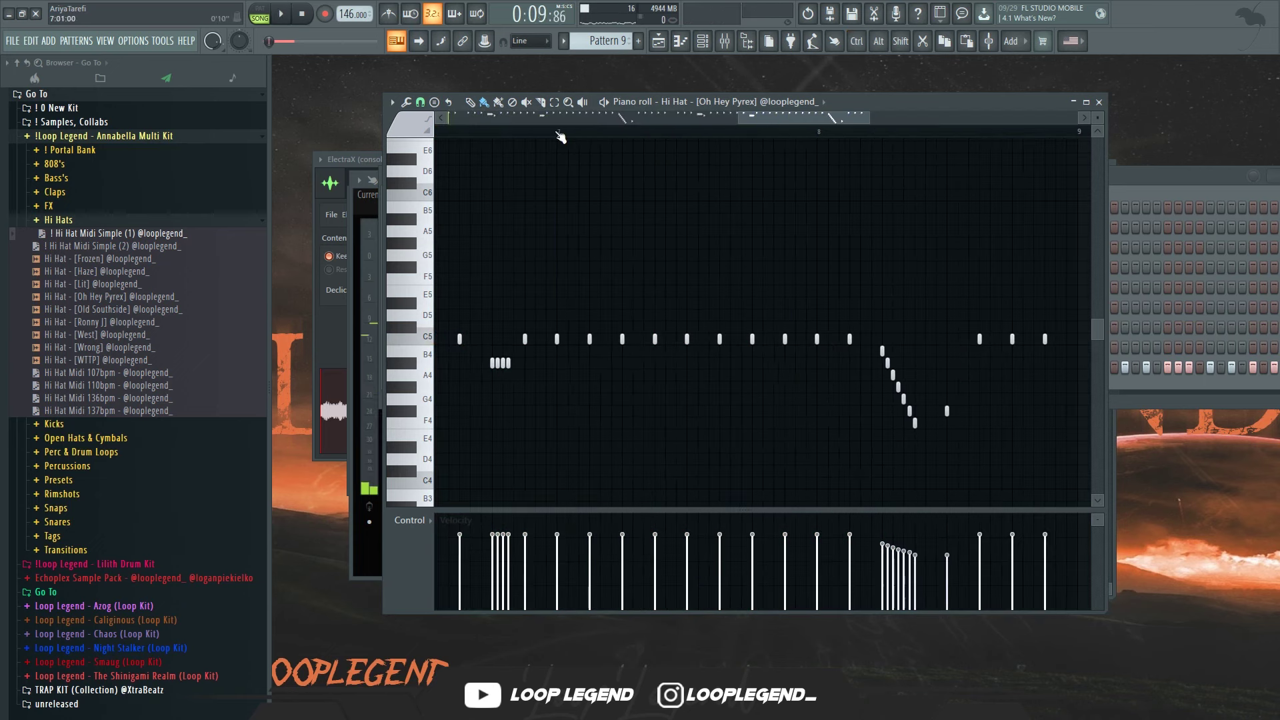
{"action": "key", "text": "space"}
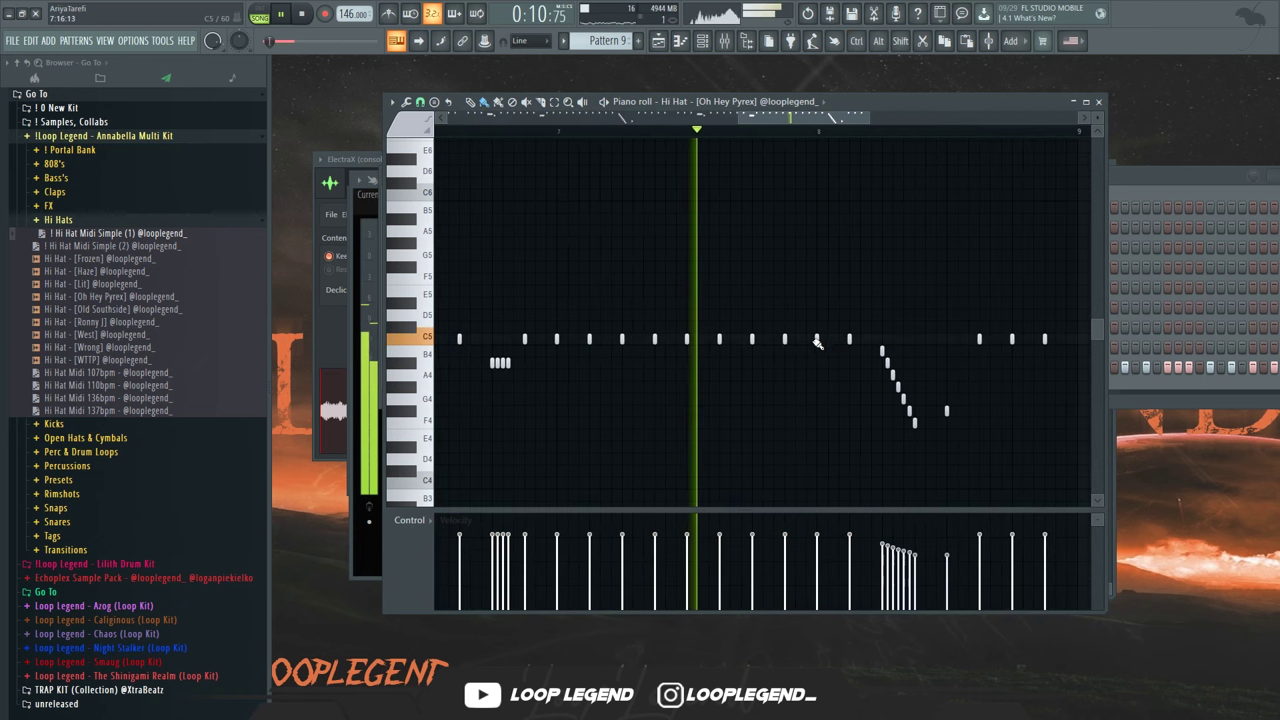
{"action": "left_click_drag", "start_coordinate": [829, 341], "coordinate": [840, 340]}
- Delete the descending hi-hat roll in bar 8
{"action": "key", "text": "space"}
{"action": "scroll", "coordinate": [946, 443], "scroll_direction": "up", "scroll_amount": 3}
{"action": "left_click_drag", "start_coordinate": [891, 466], "coordinate": [800, 357]}
{"action": "key", "text": "Delete"}
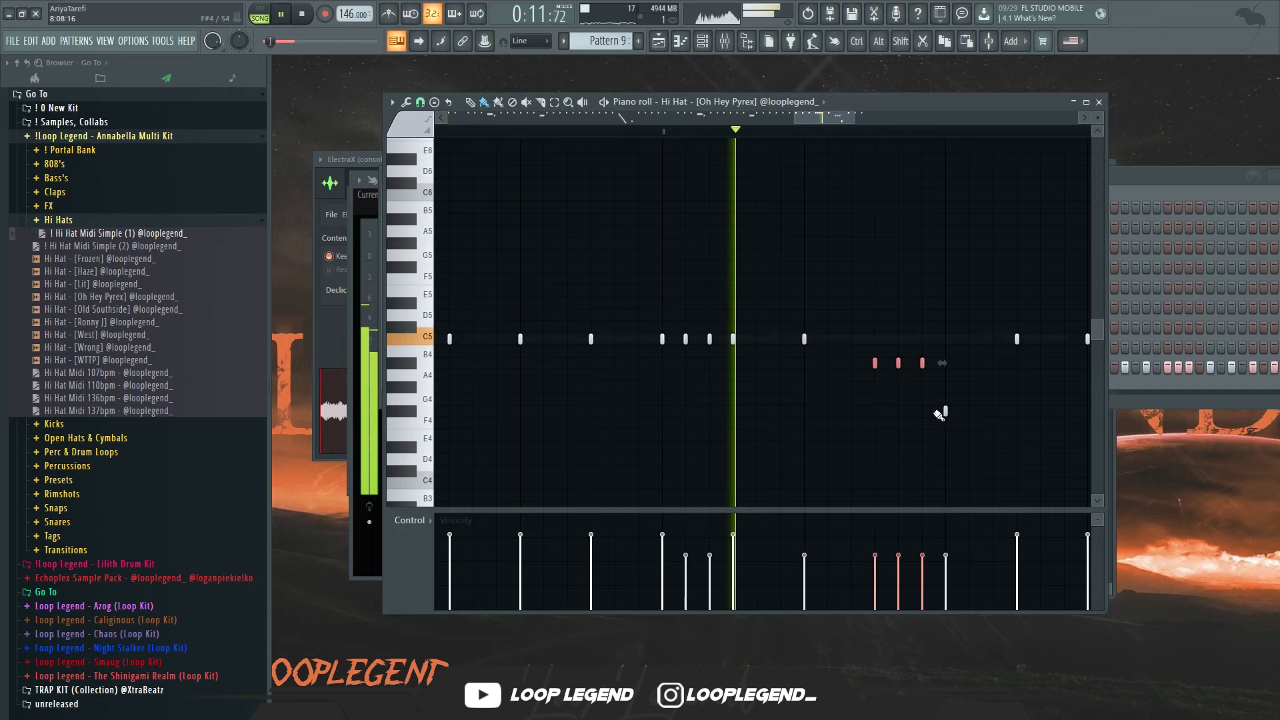
- Place a G4 hi-hat roll in the last beat of bar 8
{"action": "left_click_drag", "start_coordinate": [989, 420], "coordinate": [822, 435]}
{"action": "key", "text": "space"}
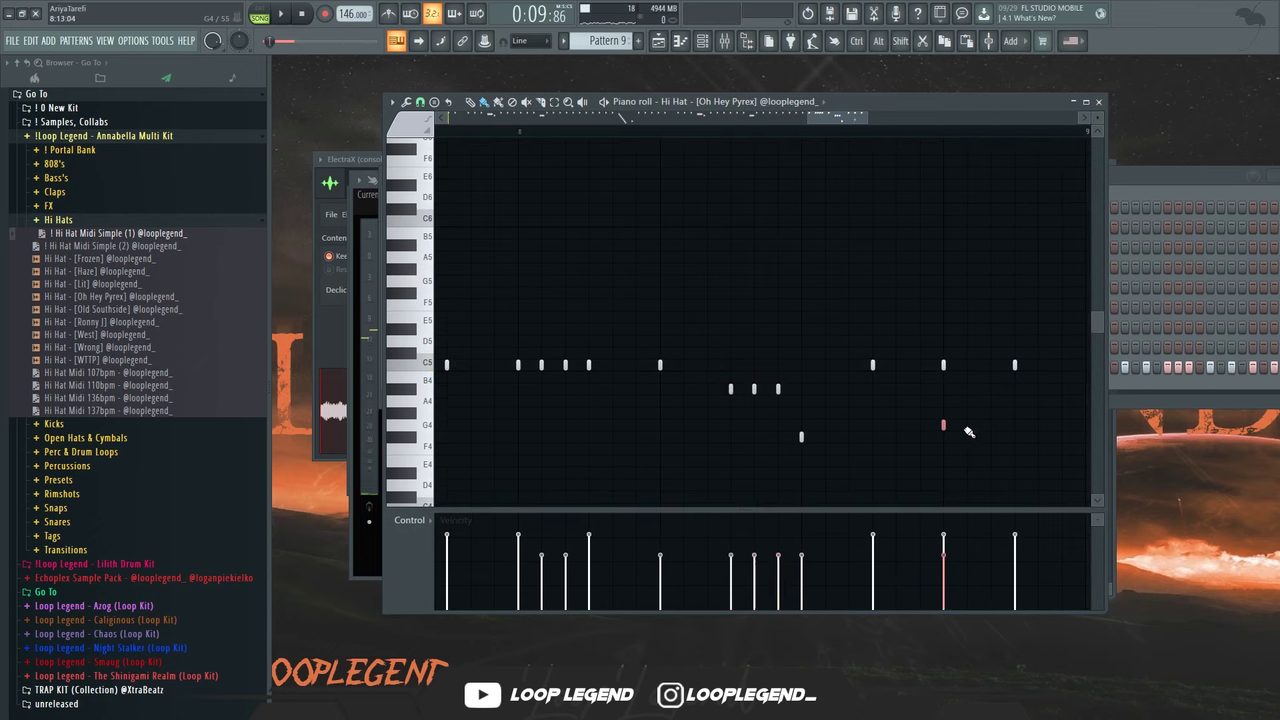
{"action": "scroll", "coordinate": [1013, 406], "scroll_direction": "down", "scroll_amount": 3, "text": "ctrl"}
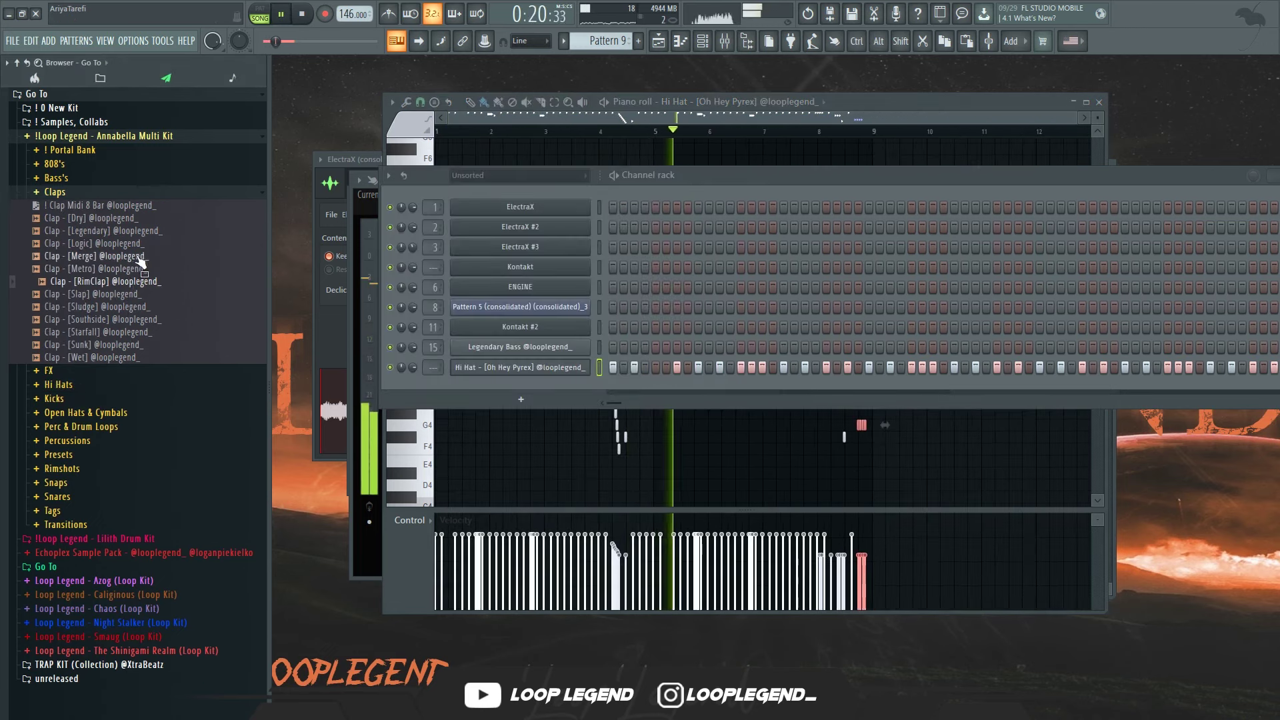
- Preview the clap samples and open Clap - [Metro] in a new channel
{"action": "left_click", "coordinate": [143, 268]}
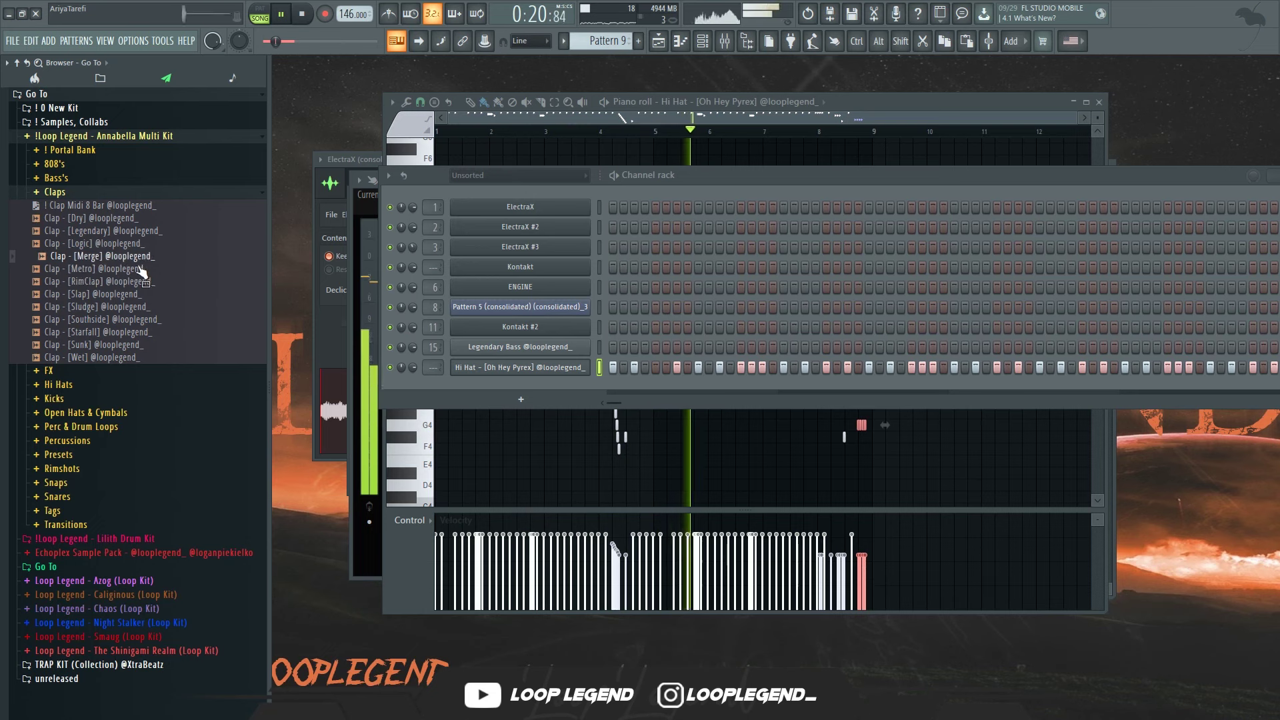
{"action": "right_click", "coordinate": [147, 274]}
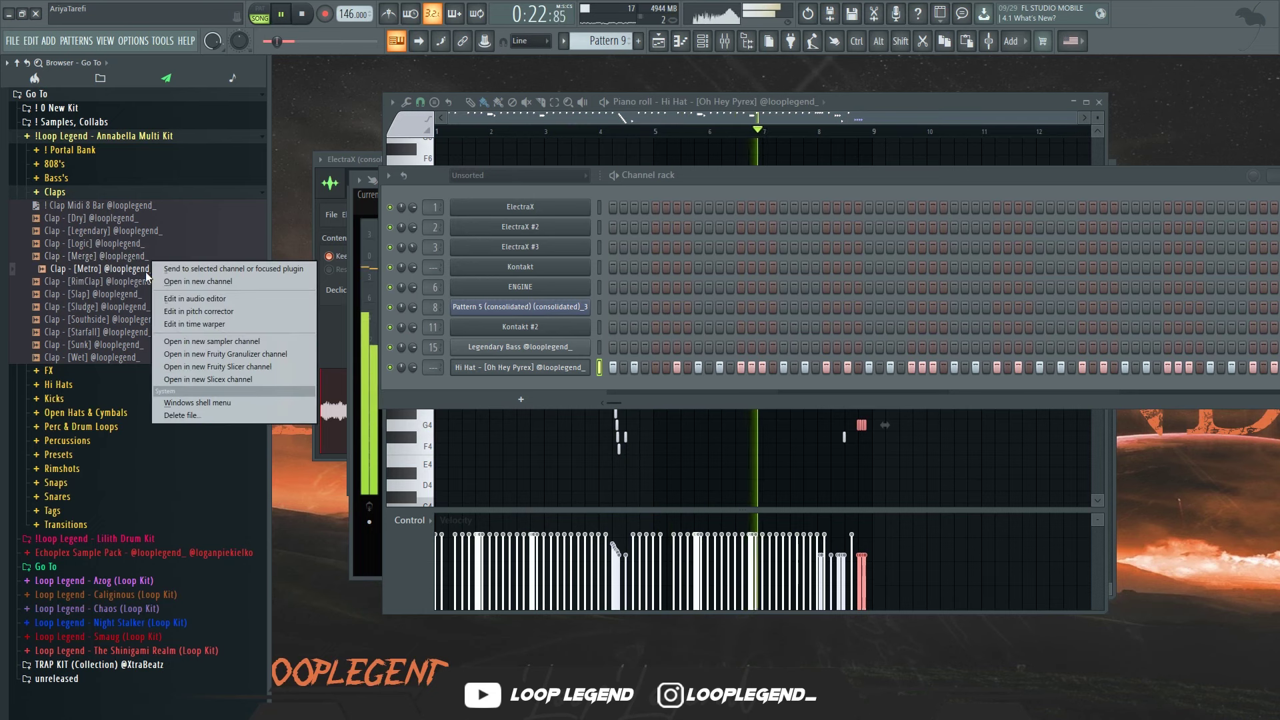
{"action": "left_click", "coordinate": [198, 282]}
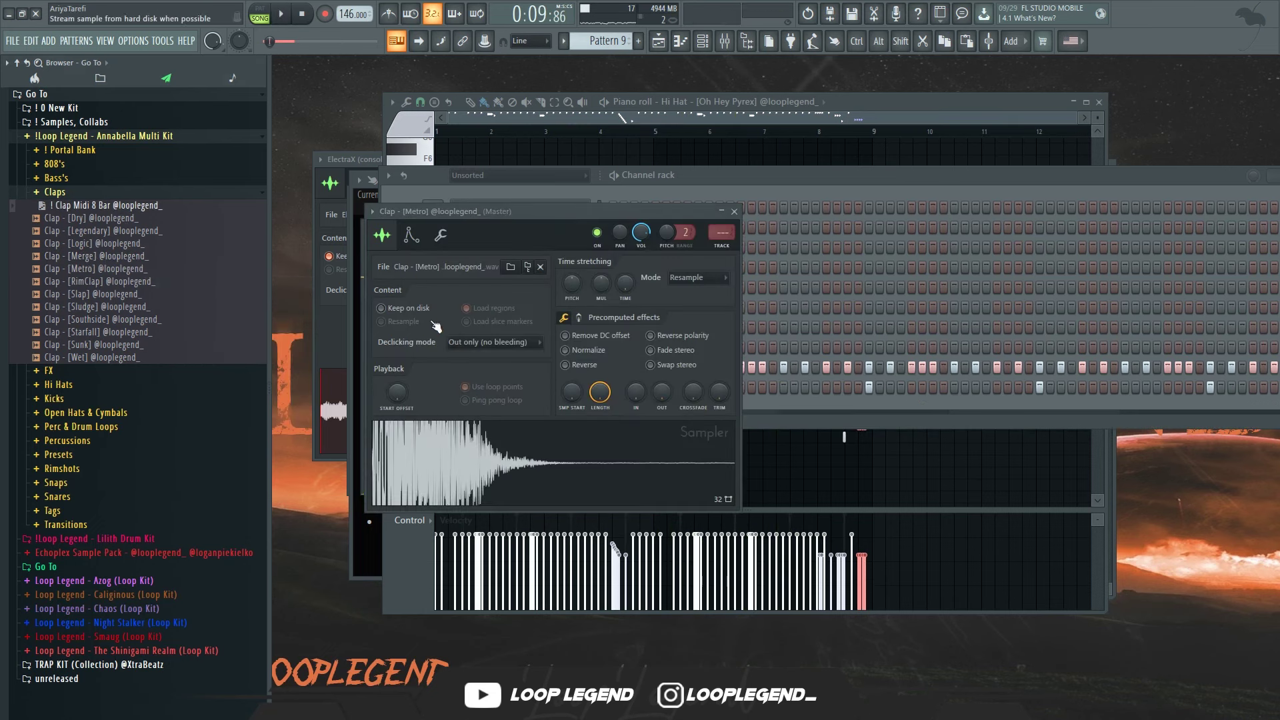
- Open the 808 - [SpiLex] sample from the kit's 808's folder in a new channel
{"action": "key", "text": "F6"}
{"action": "key", "text": "F9"}
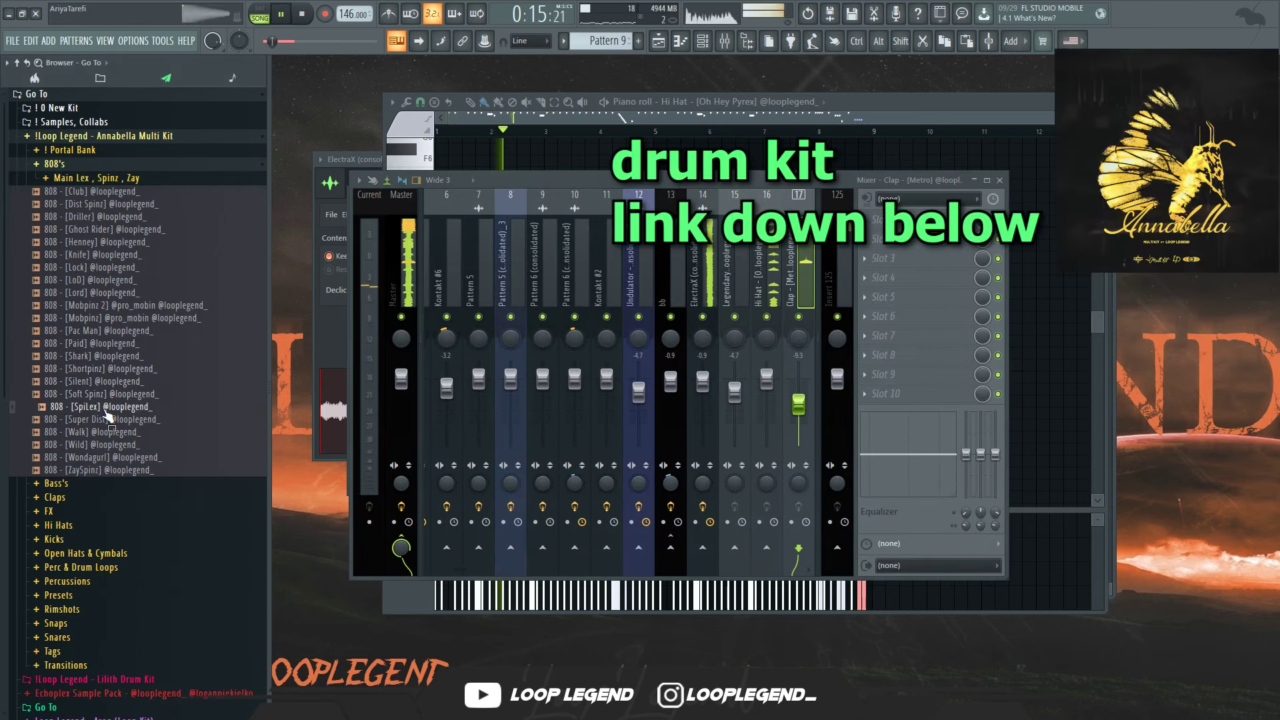
{"action": "right_click", "coordinate": [106, 408]}
{"action": "left_click", "coordinate": [132, 420]}
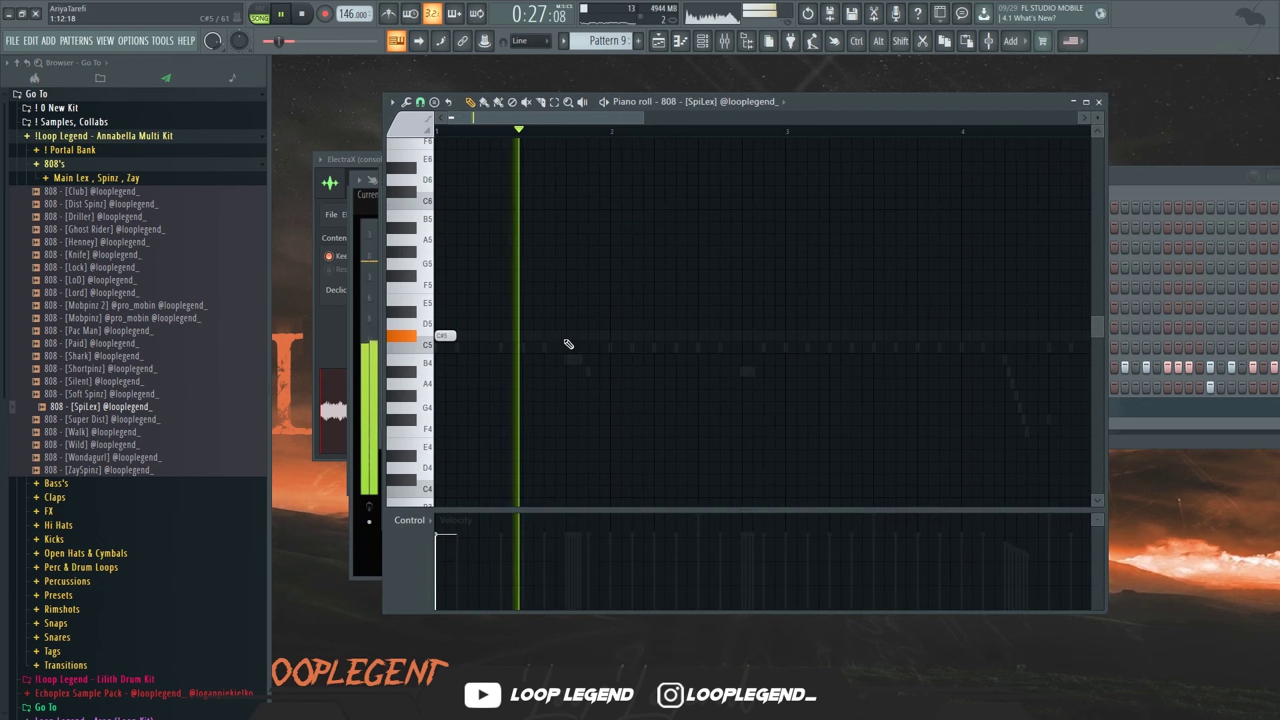
- Add C#5 808 notes across bars 1 and 2, following the groove during playback
{"action": "left_click", "coordinate": [594, 336]}
{"action": "key", "text": "space"}
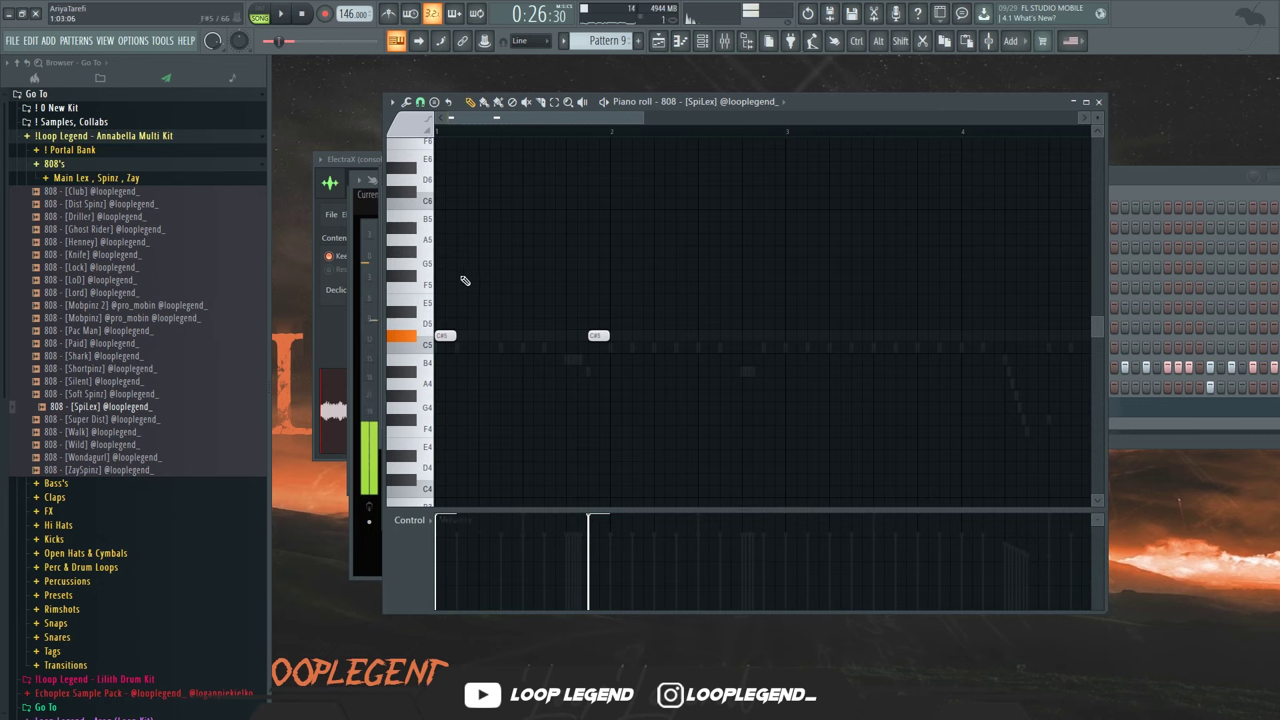
{"action": "key", "text": "space"}
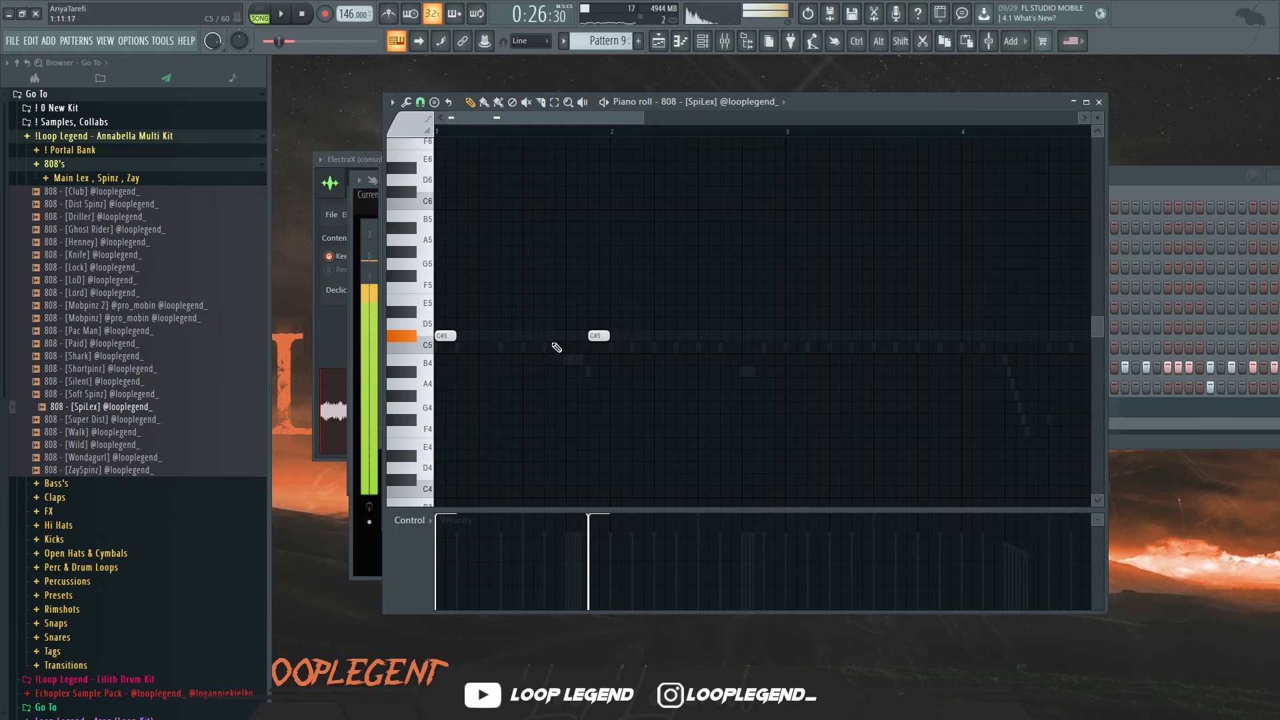
{"action": "key", "text": "space"}
{"action": "left_click", "coordinate": [504, 336]}
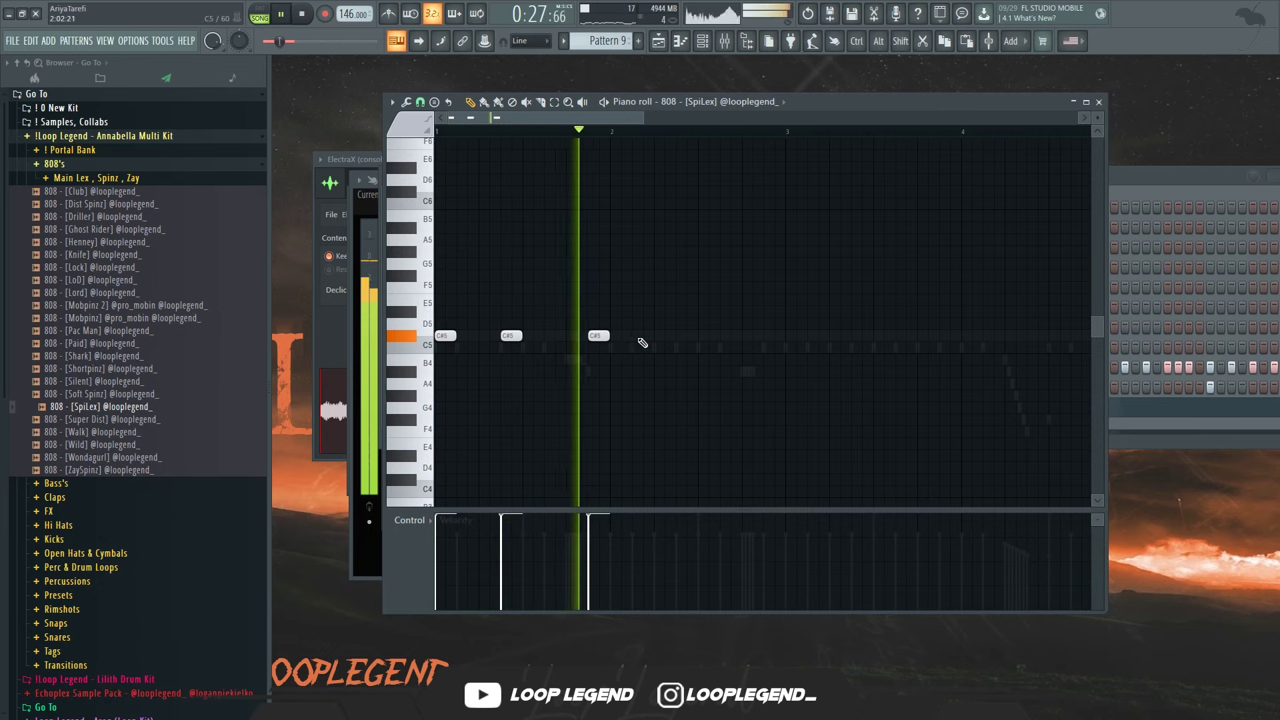
{"action": "left_click", "coordinate": [658, 337]}
{"action": "left_click", "coordinate": [743, 336]}
{"action": "key", "text": "space"}
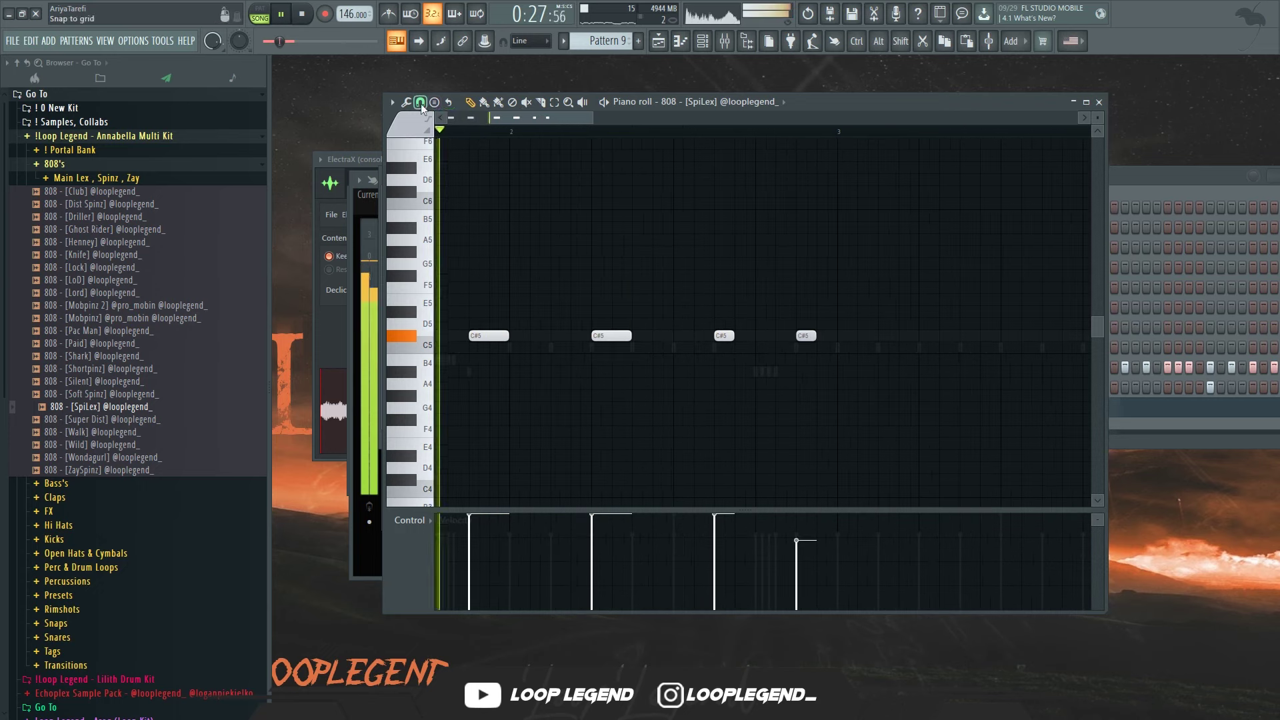
- Set the snap to 1/6 beat and build a short C#5 808 roll in the last beats of bar 2, ending on a separate hit
{"action": "left_click", "coordinate": [421, 104]}
{"action": "left_click", "coordinate": [440, 240]}
{"action": "left_click_drag", "start_coordinate": [815, 336], "coordinate": [808, 336]}
{"action": "left_click_drag", "start_coordinate": [817, 348], "coordinate": [795, 300]}
{"action": "key", "text": "space"}
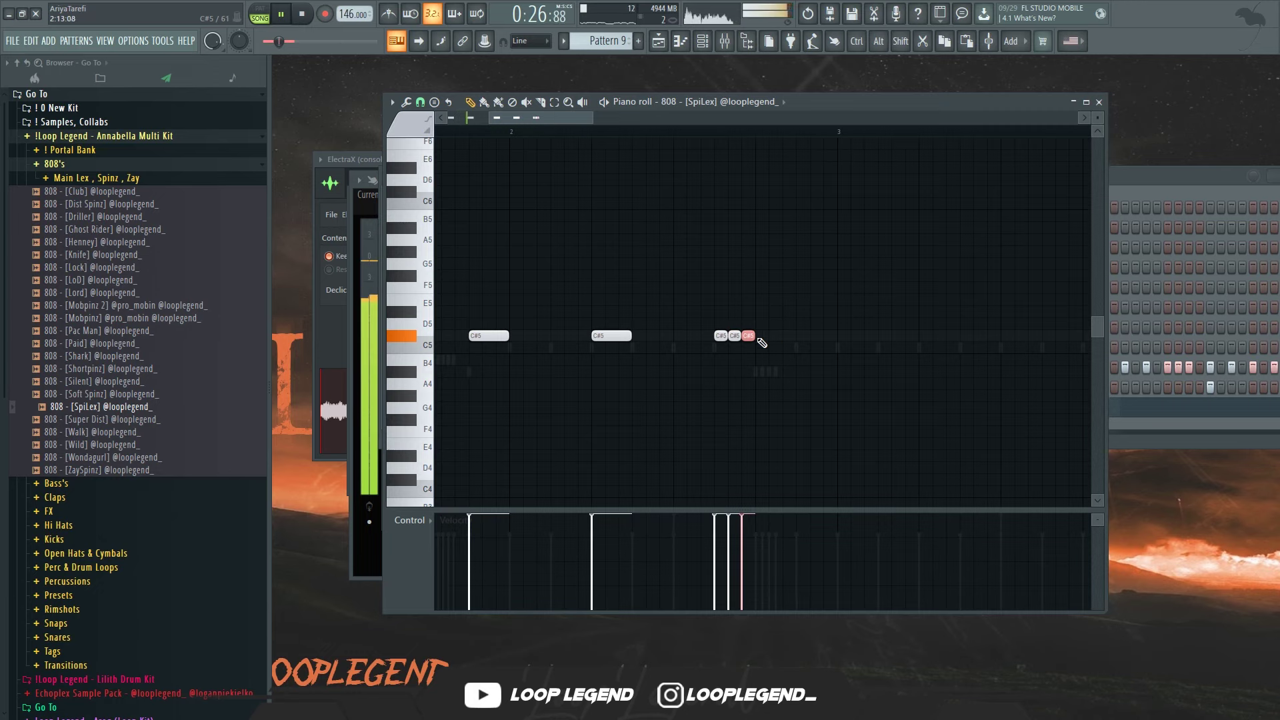
{"action": "left_click", "coordinate": [799, 336]}
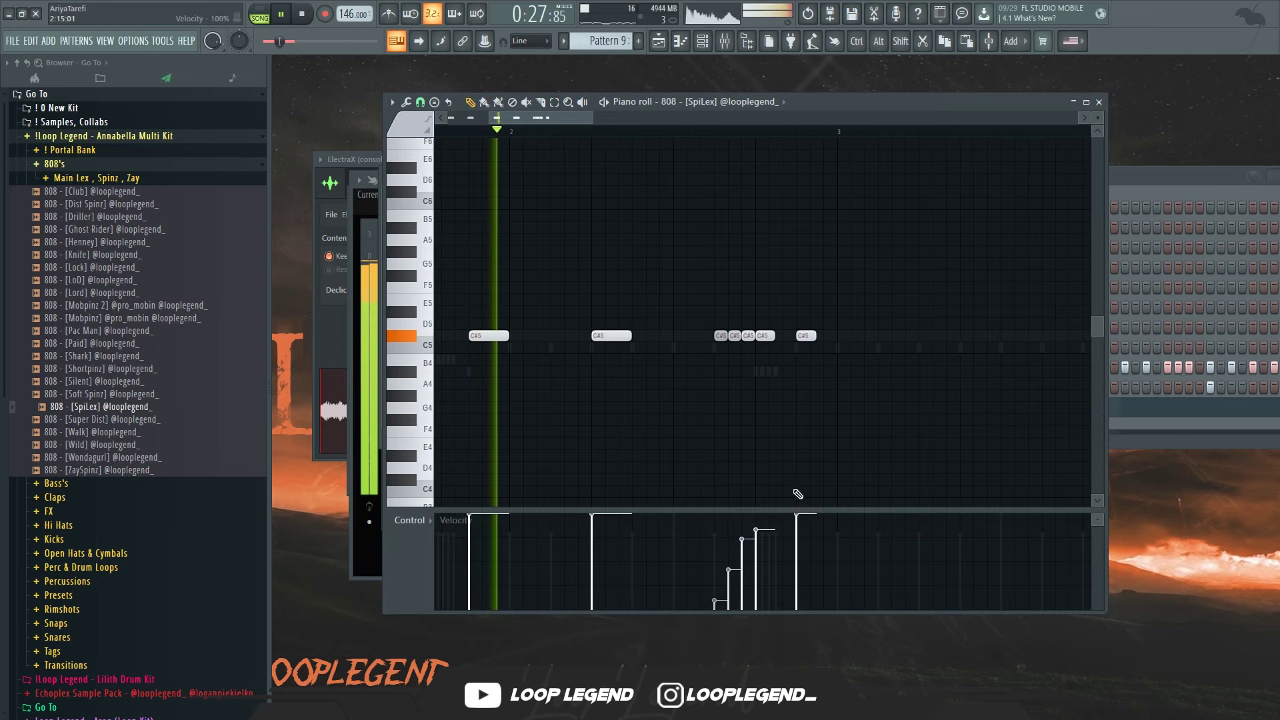
- Duplicate the two-bar 808 pattern into bars 3 and 4
{"action": "scroll", "coordinate": [789, 446], "scroll_direction": "down", "scroll_amount": 3}
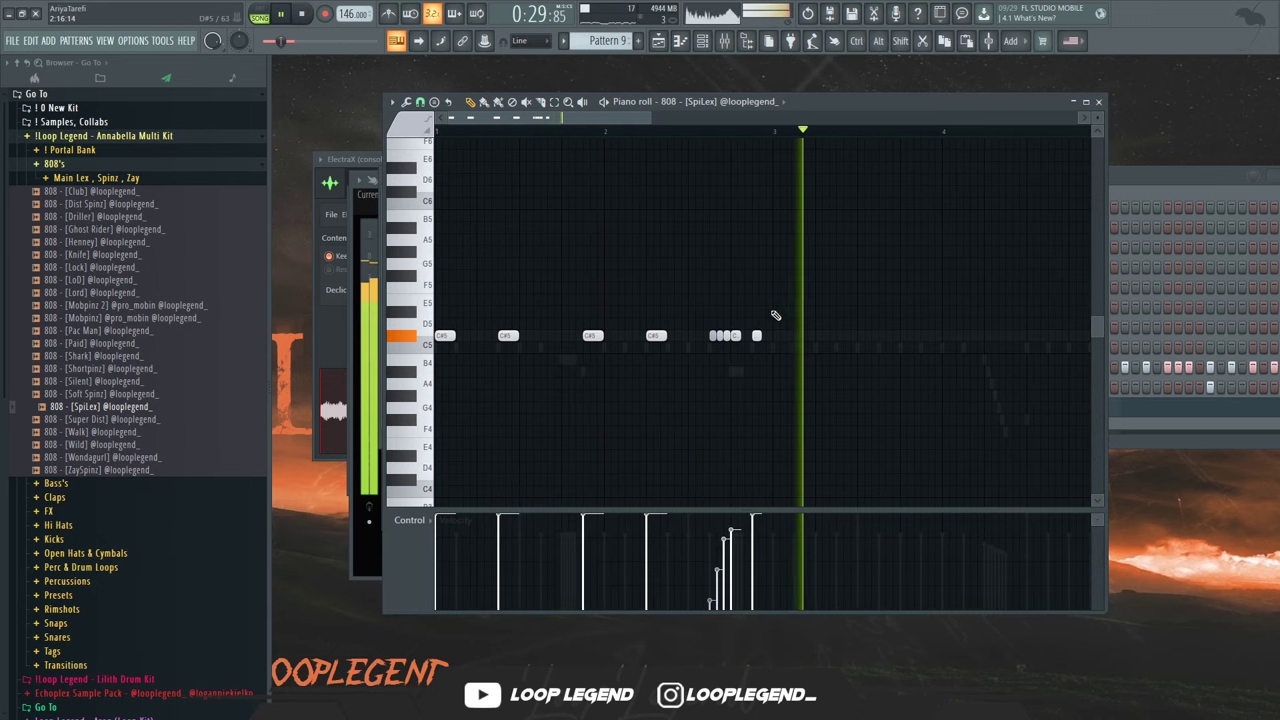
{"action": "key", "text": "ctrl+l"}
{"action": "key", "text": "ctrl+b"}
{"action": "key", "text": "space"}
{"action": "key", "text": "ctrl+d"}
{"action": "key", "text": "shift+d"}
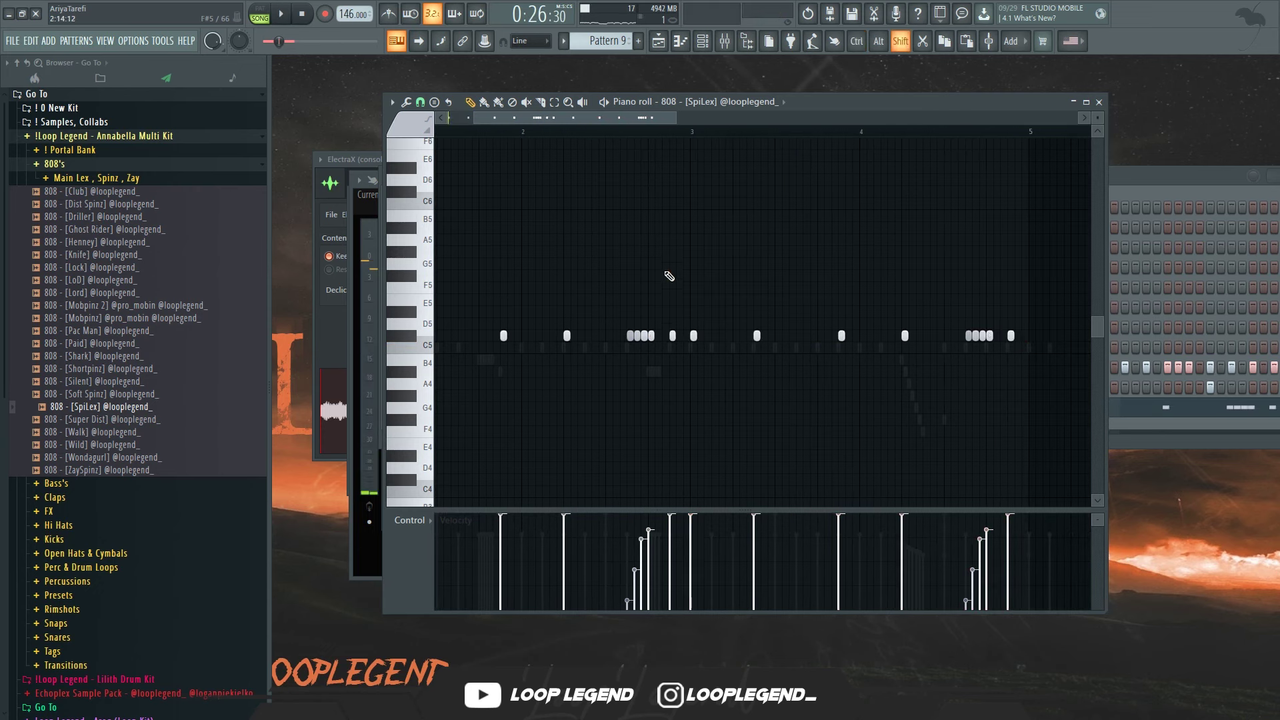
- Add an A4 808 note just before the last C#5 note of bar 4 and lower the velocity of both
{"action": "key", "text": "space"}
{"action": "scroll", "coordinate": [811, 338], "scroll_direction": "up", "scroll_amount": 2}
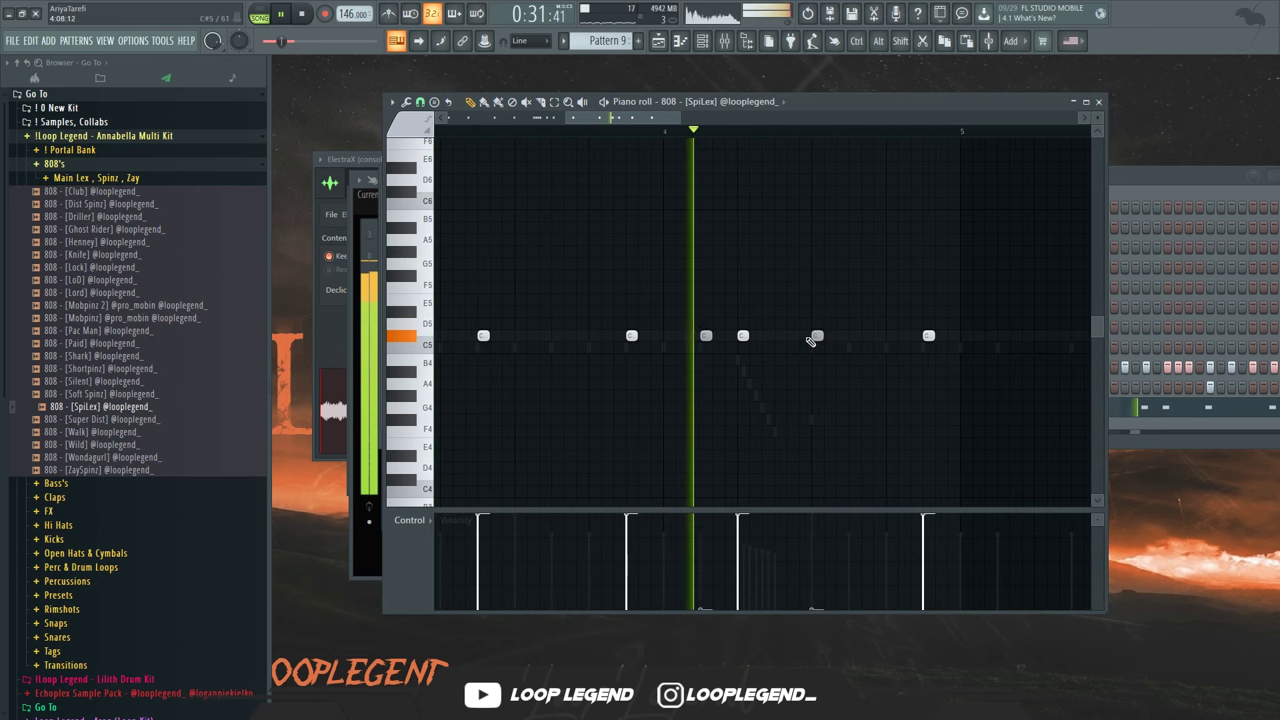
{"action": "key", "text": "space"}
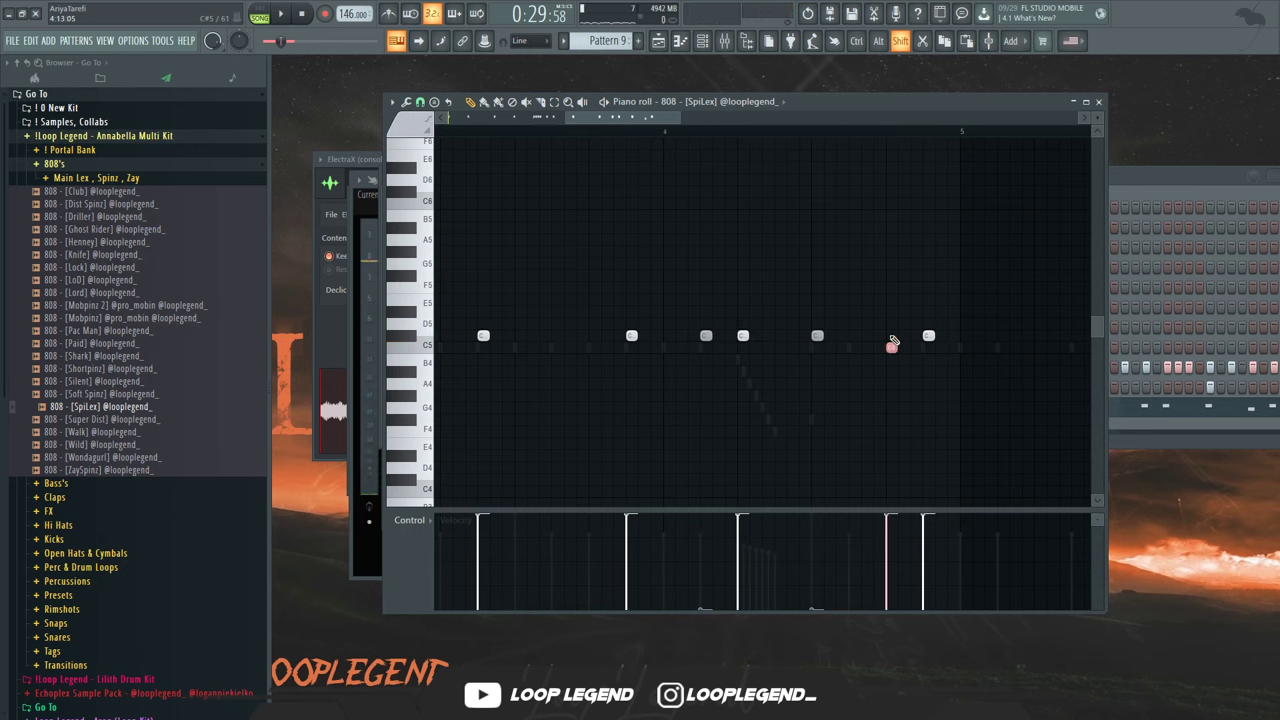
{"action": "key", "text": "ctrl+d"}
{"action": "left_click", "coordinate": [927, 545]}
{"action": "left_click", "coordinate": [926, 548], "text": "alt"}
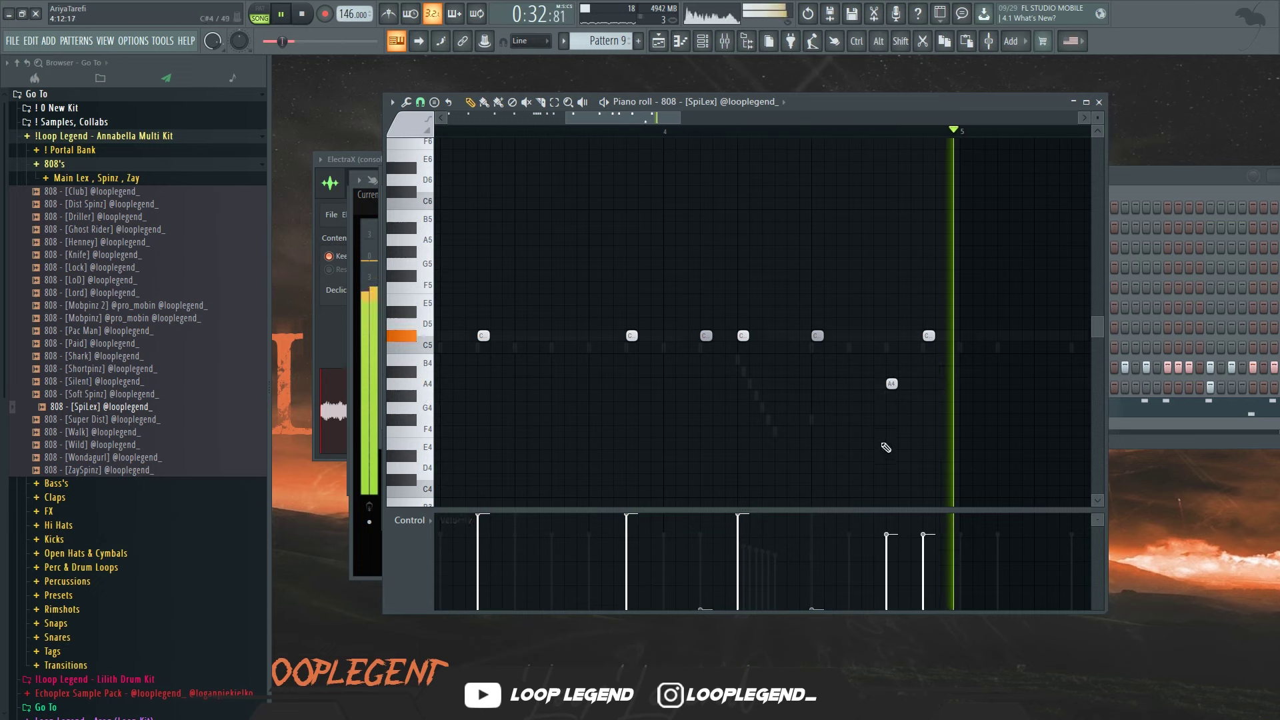
{"action": "key", "text": "space"}
- Build a run of four consecutive C#5 808 notes around the start of bar 8
{"action": "scroll", "coordinate": [910, 400], "scroll_direction": "down", "scroll_amount": 2}
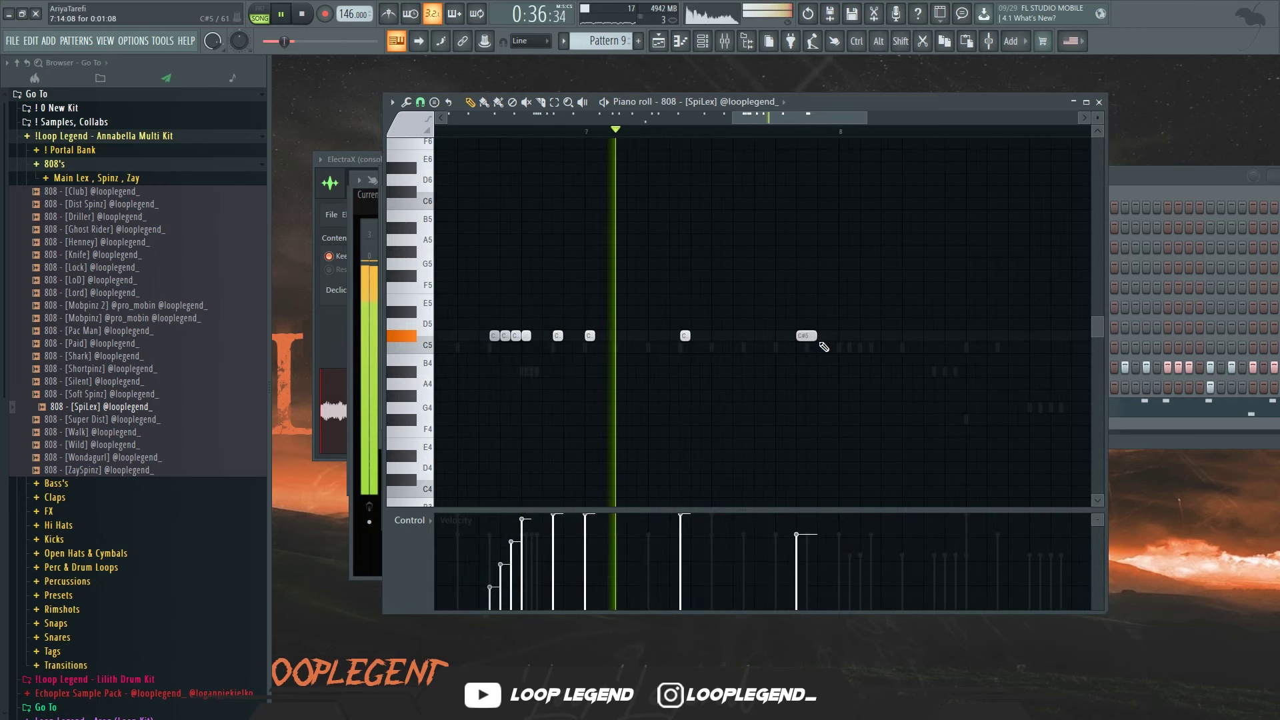
{"action": "left_click_drag", "start_coordinate": [824, 342], "coordinate": [803, 358]}
{"action": "key", "text": "ctrl+b"}
{"action": "key", "text": "ctrl+b"}
{"action": "key", "text": "ctrl+b"}
{"action": "left_click", "coordinate": [895, 448], "text": "ctrl"}
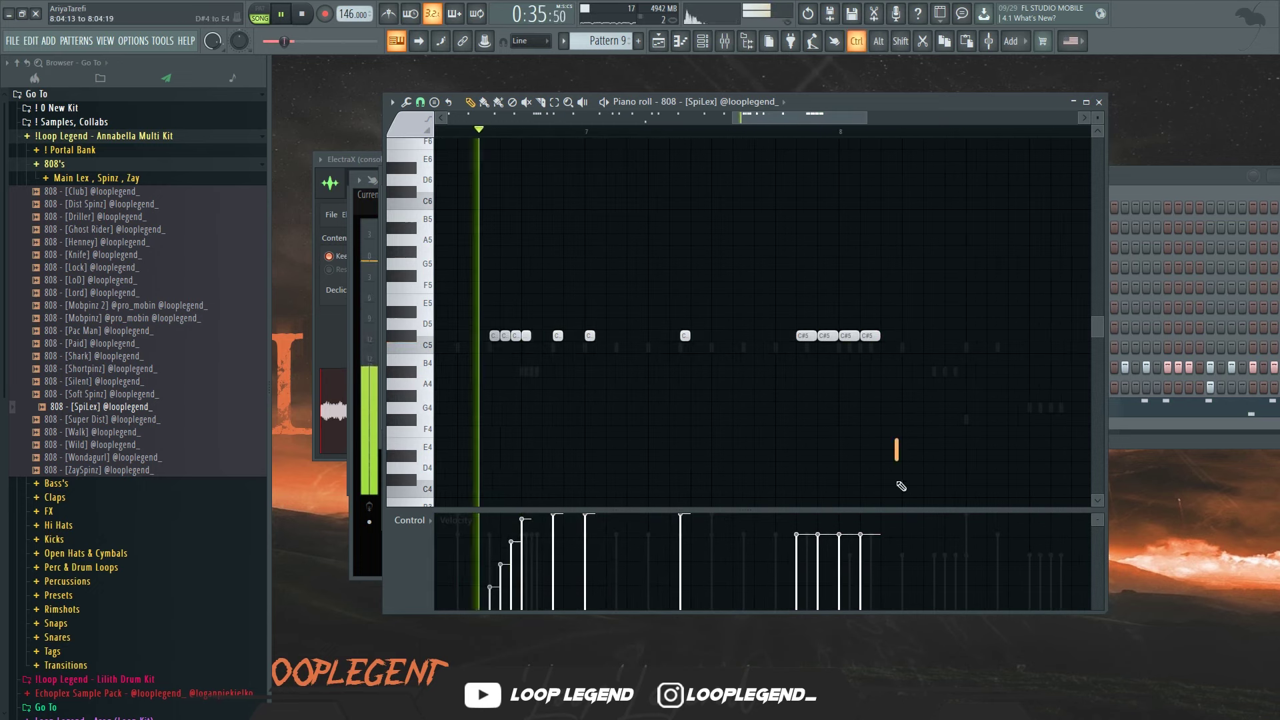
- Delete the second note of the 808 run around bar 8 and raise the remaining three to full velocity
{"action": "left_click_drag", "start_coordinate": [869, 521], "coordinate": [793, 512]}
{"action": "right_click", "coordinate": [826, 339]}
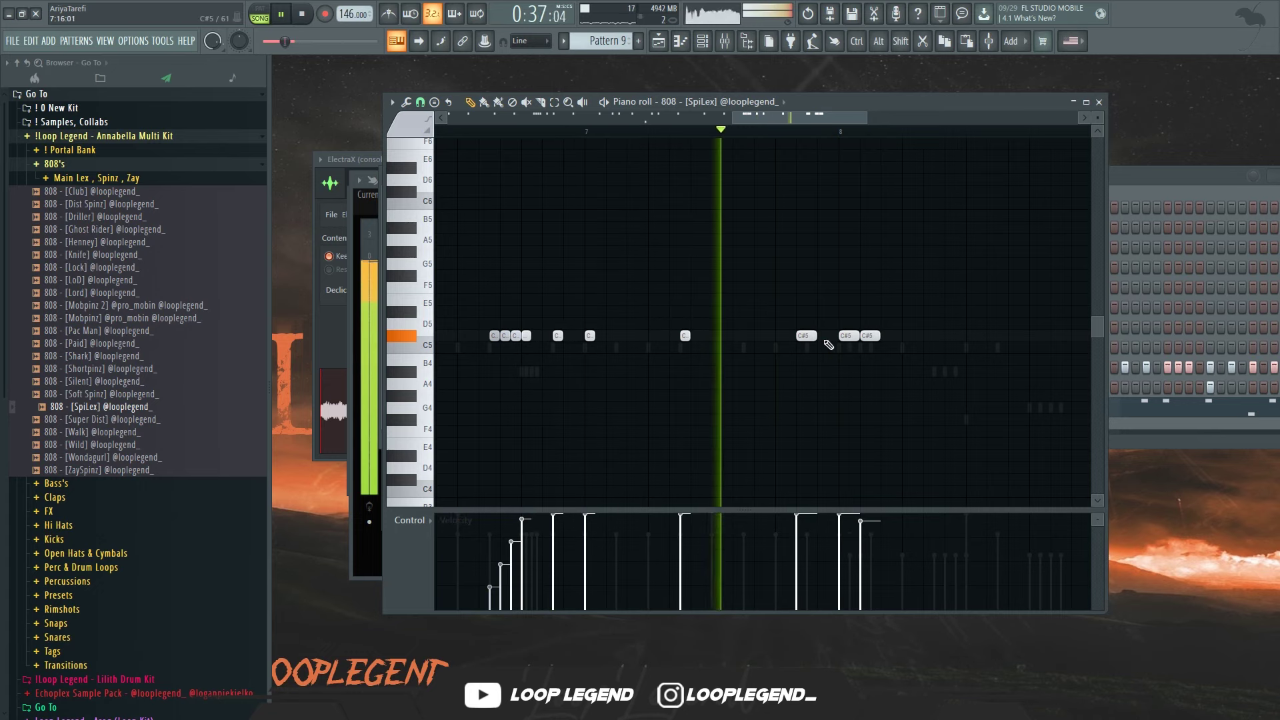
{"action": "left_click_drag", "start_coordinate": [866, 537], "coordinate": [866, 509]}
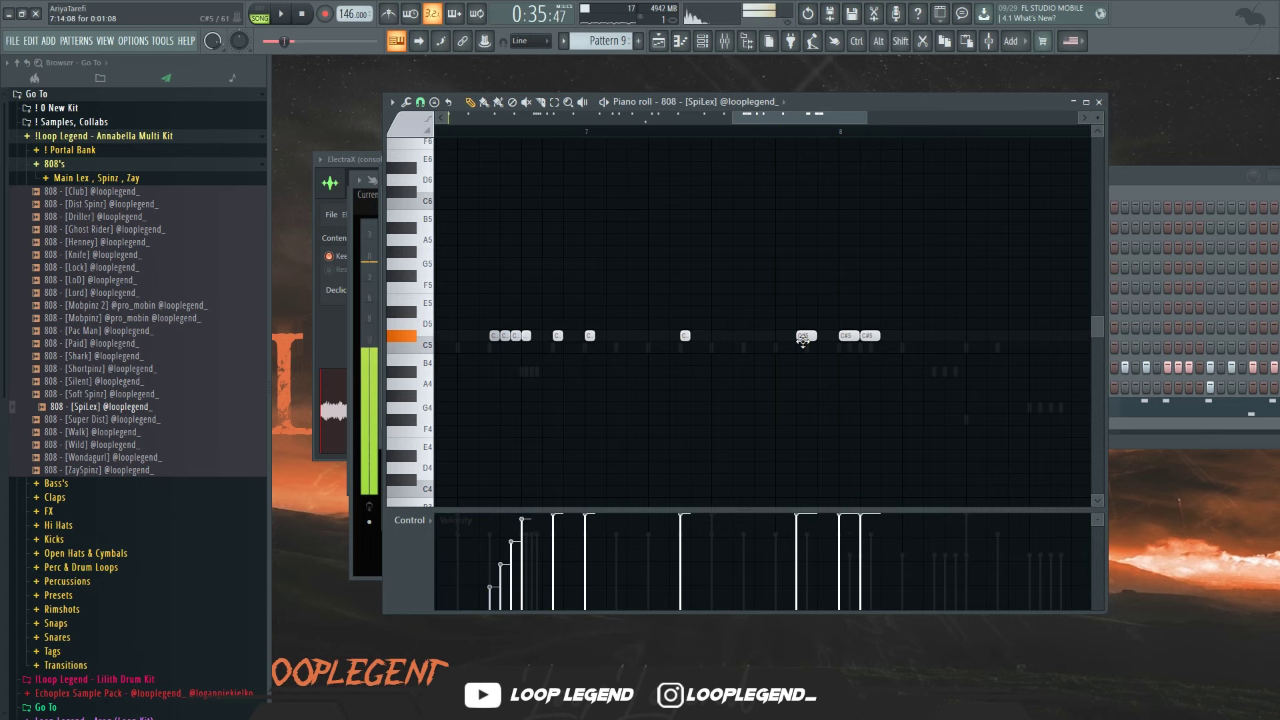
- Place further C#5 808 notes through bar 8, including two hits in its last beats
{"action": "key", "text": "space"}
{"action": "left_click_drag", "start_coordinate": [685, 337], "coordinate": [884, 333], "text": "shift"}
{"action": "left_click", "coordinate": [923, 294], "text": "ctrl"}
{"action": "key", "text": "space"}
{"action": "key", "text": "space"}
{"action": "left_click", "coordinate": [930, 338]}
{"action": "left_click", "coordinate": [1012, 340]}
{"action": "left_click_drag", "start_coordinate": [975, 376], "coordinate": [848, 394]}
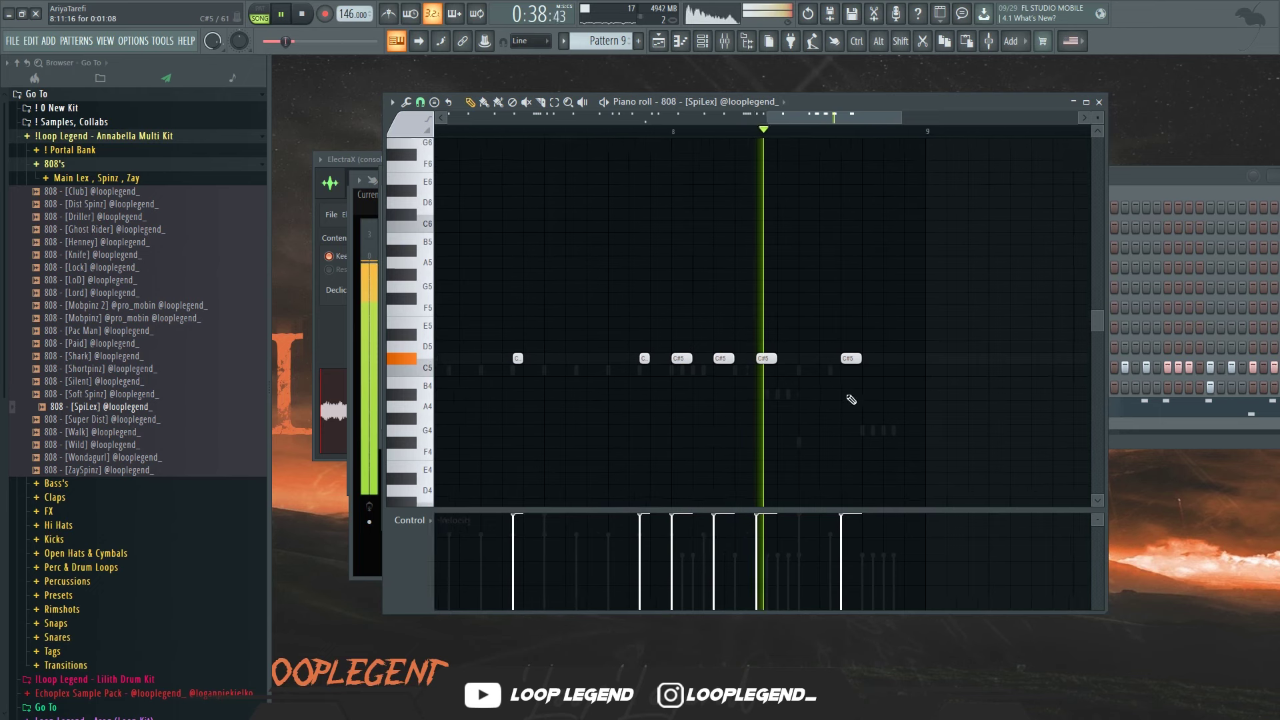
{"action": "left_click", "coordinate": [893, 359]}
- Set the snap to 1/3 step and chop the C#5 808 note in the middle of bar 8 into shorter hits
{"action": "scroll", "coordinate": [659, 188], "scroll_direction": "down", "scroll_amount": 2, "text": "ctrl"}
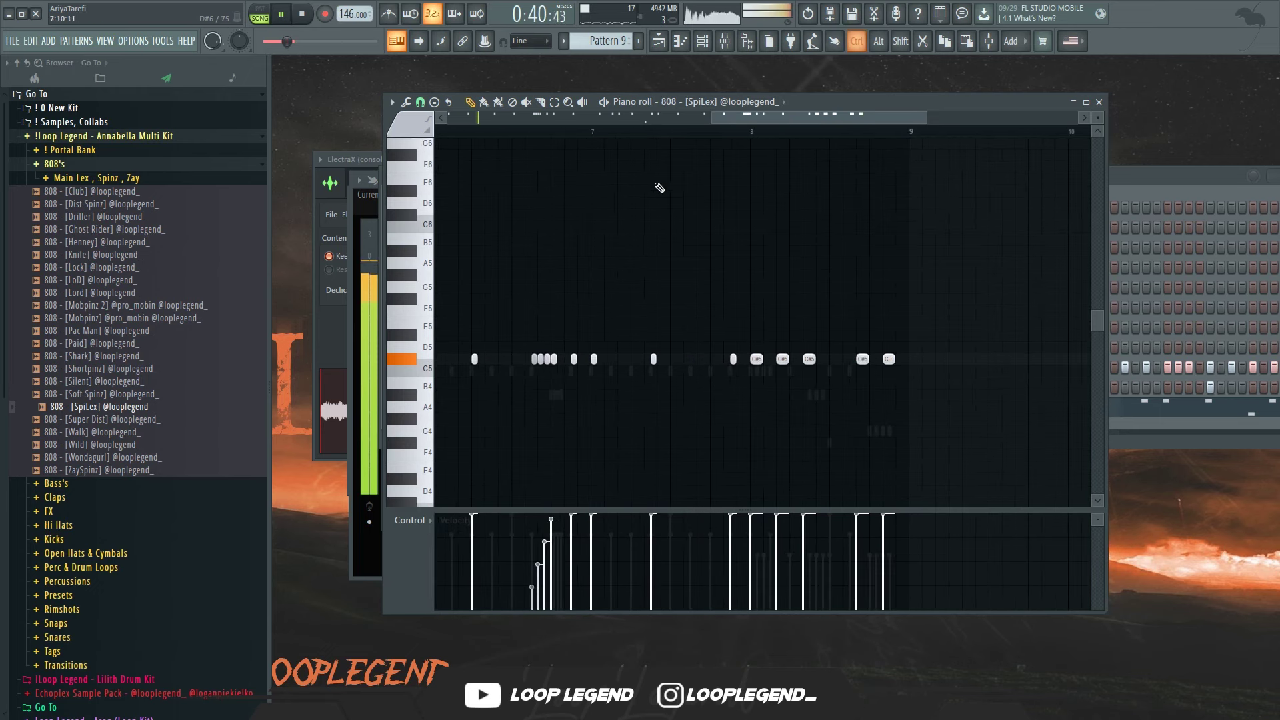
{"action": "left_click", "coordinate": [420, 103]}
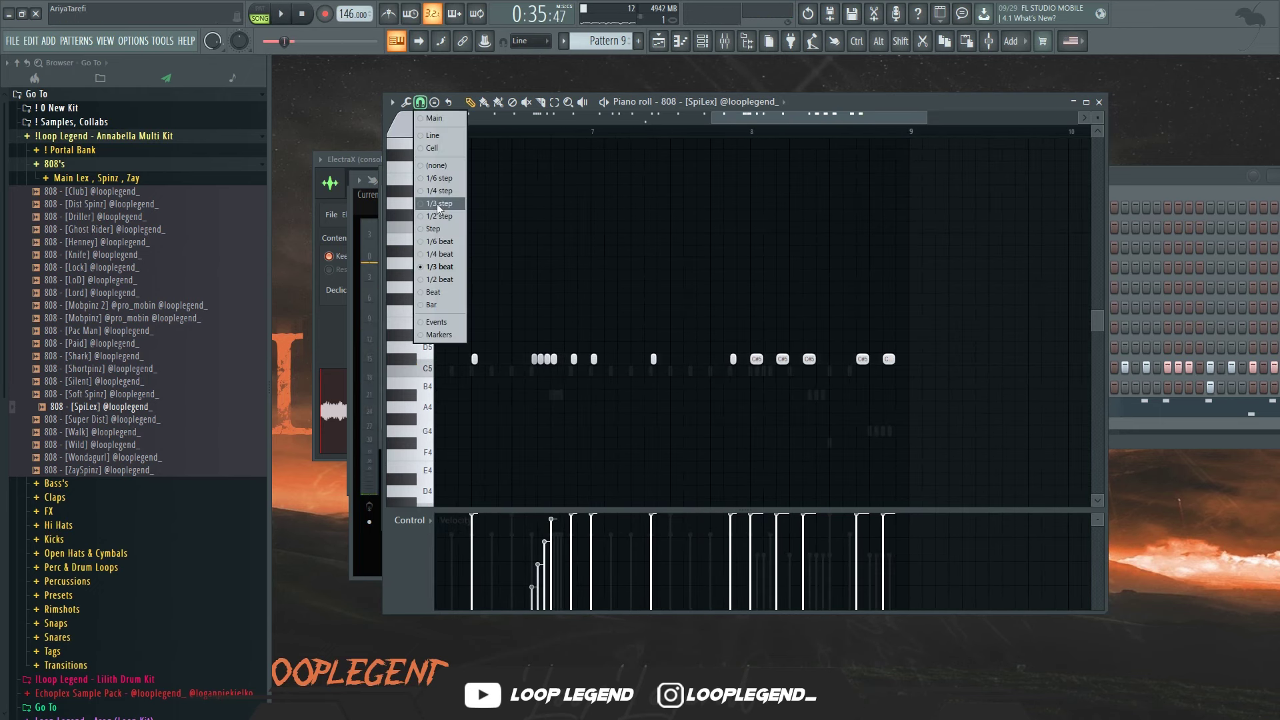
{"action": "left_click", "coordinate": [437, 204]}
{"action": "key", "text": "space"}
{"action": "scroll", "coordinate": [797, 362], "scroll_direction": "up", "scroll_amount": 1, "text": "ctrl"}
{"action": "scroll", "coordinate": [827, 361], "scroll_direction": "up", "scroll_amount": 2, "text": "ctrl"}
{"action": "left_click_drag", "start_coordinate": [832, 370], "coordinate": [832, 372], "text": "ctrl"}
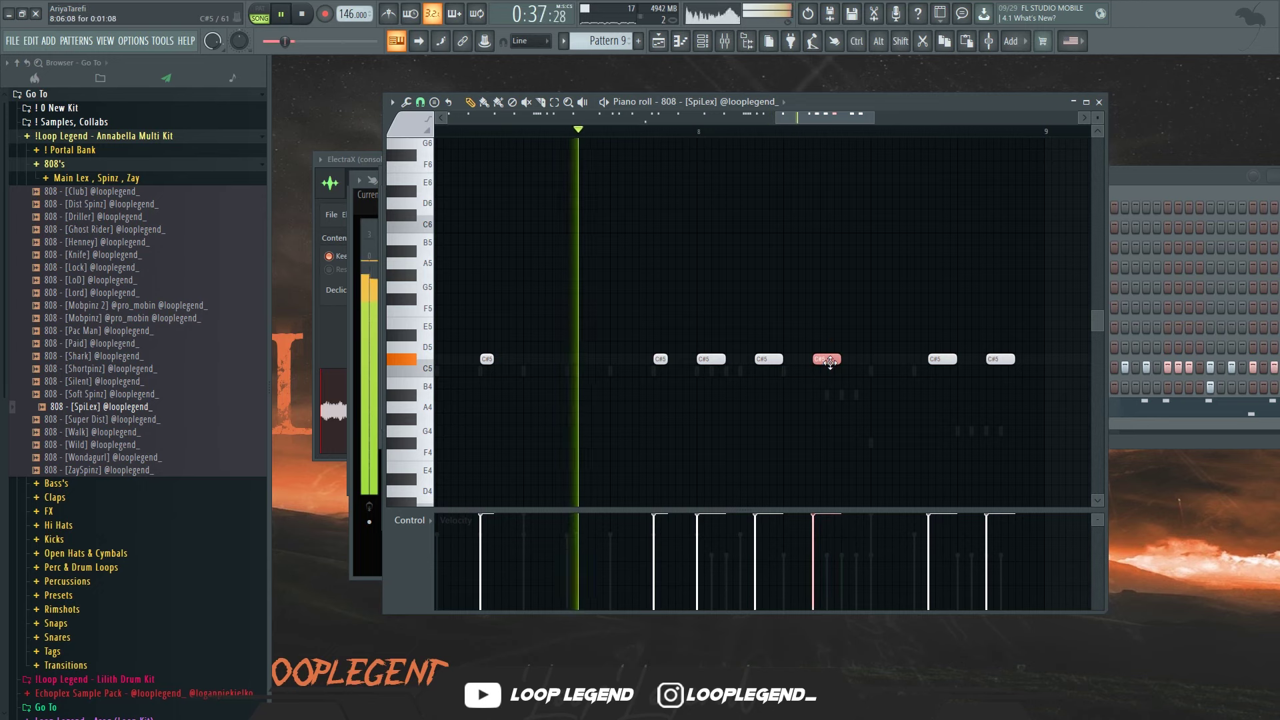
{"action": "key", "text": "ctrl+u"}
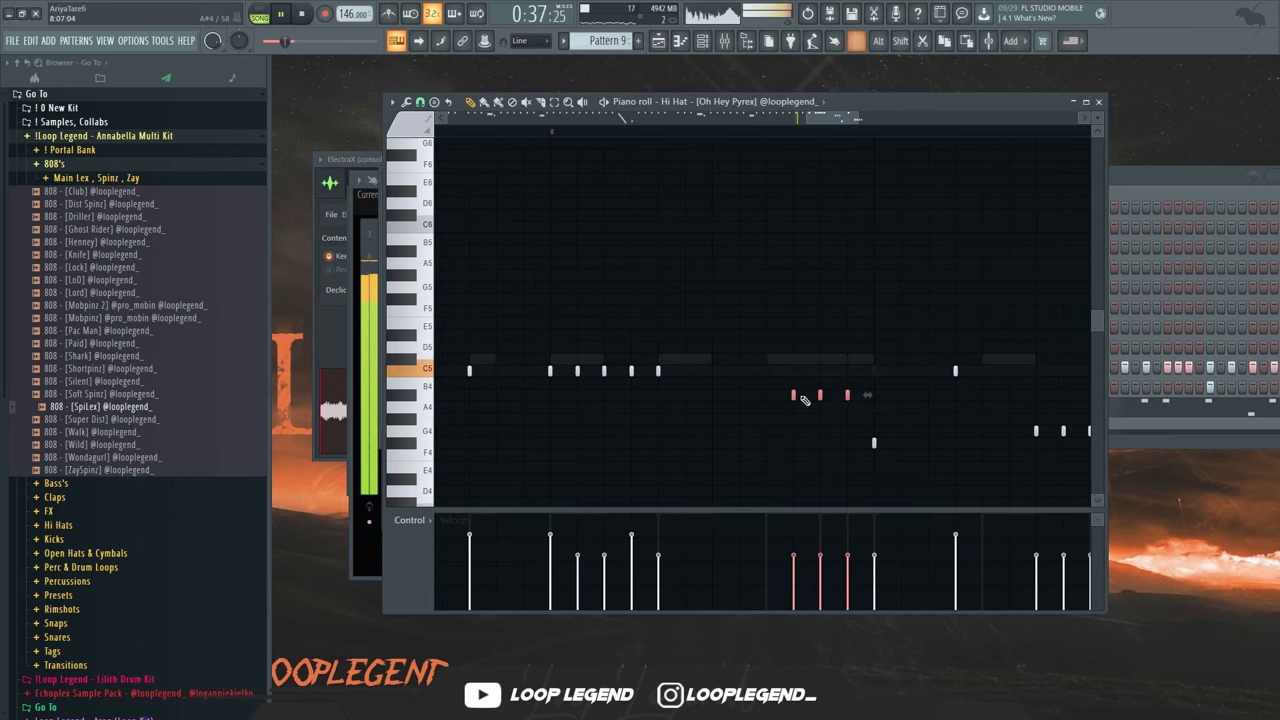
- Move the A#4 hi-hat roll in bar 8 slightly earlier and the G4 roll slightly later to match the 808 hits
{"action": "left_click_drag", "start_coordinate": [792, 395], "coordinate": [767, 392]}
{"action": "key", "text": "space"}
{"action": "left_click_drag", "start_coordinate": [912, 374], "coordinate": [1020, 434]}
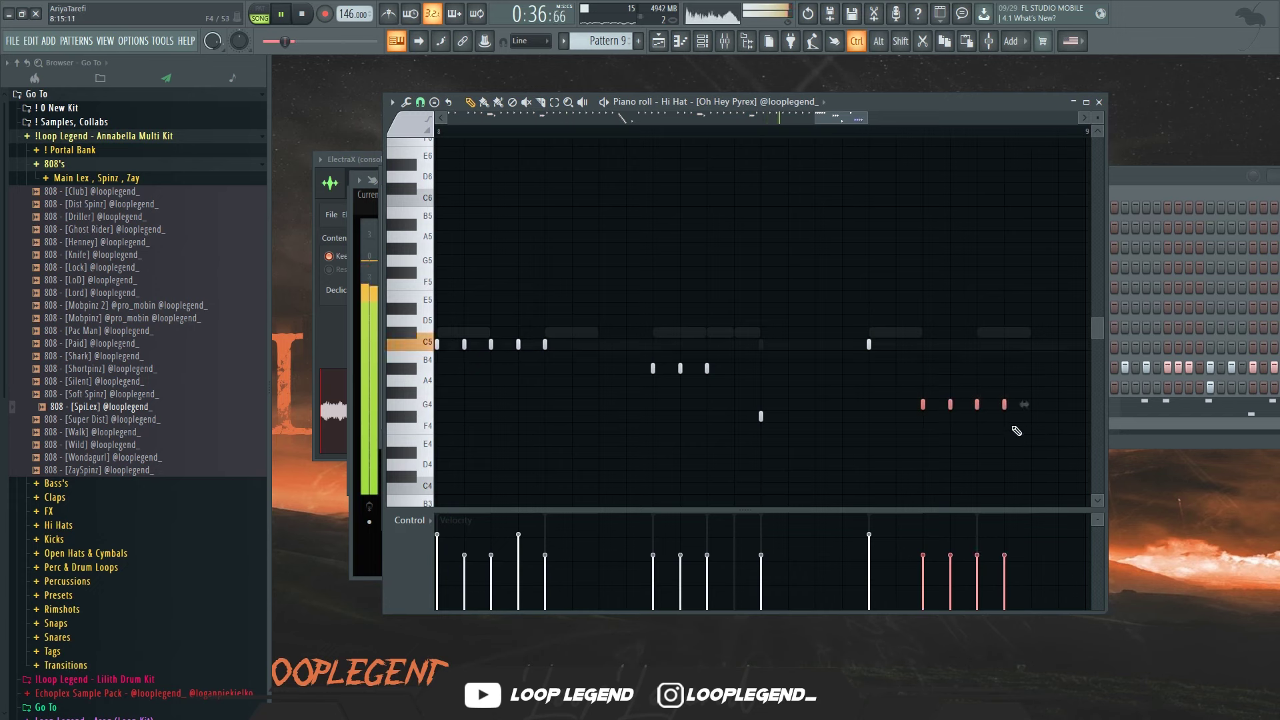
{"action": "left_click_drag", "start_coordinate": [1098, 395], "coordinate": [1046, 397]}
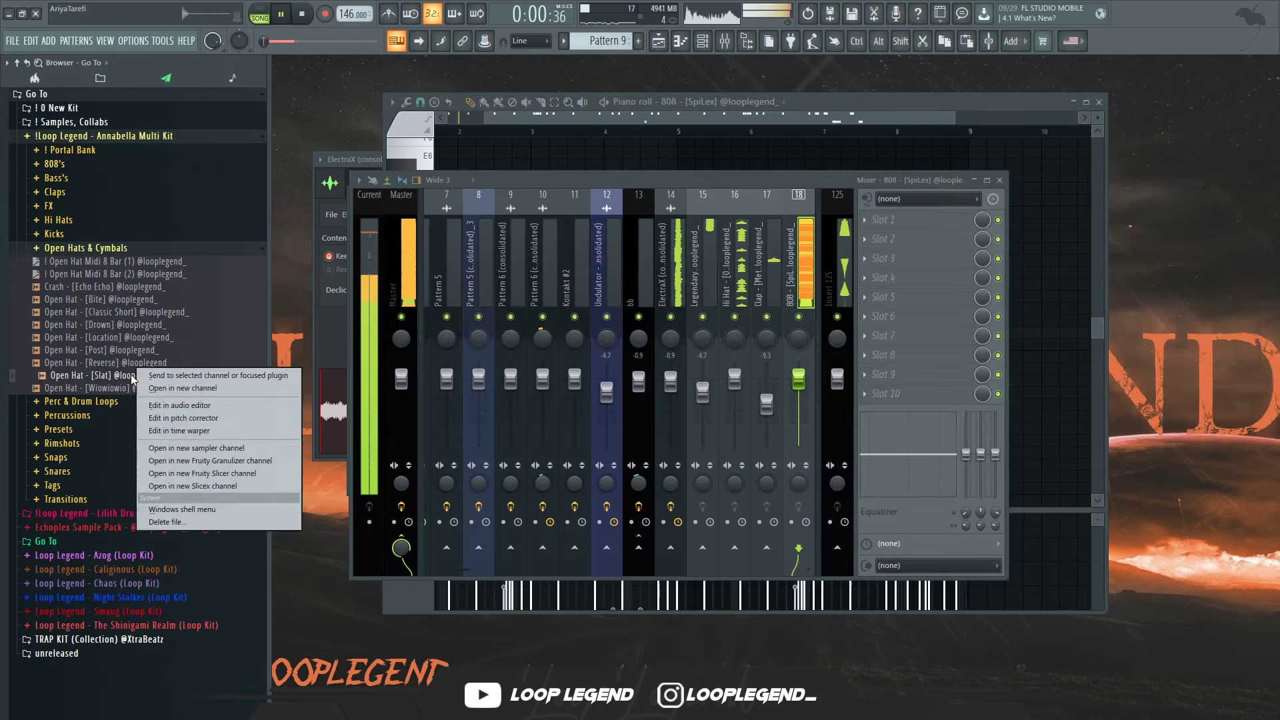
- Open Open Hat - [Slat] in a new channel and shorten its sample length
{"action": "left_click", "coordinate": [181, 388]}
{"action": "left_click_drag", "start_coordinate": [634, 427], "coordinate": [634, 467]}
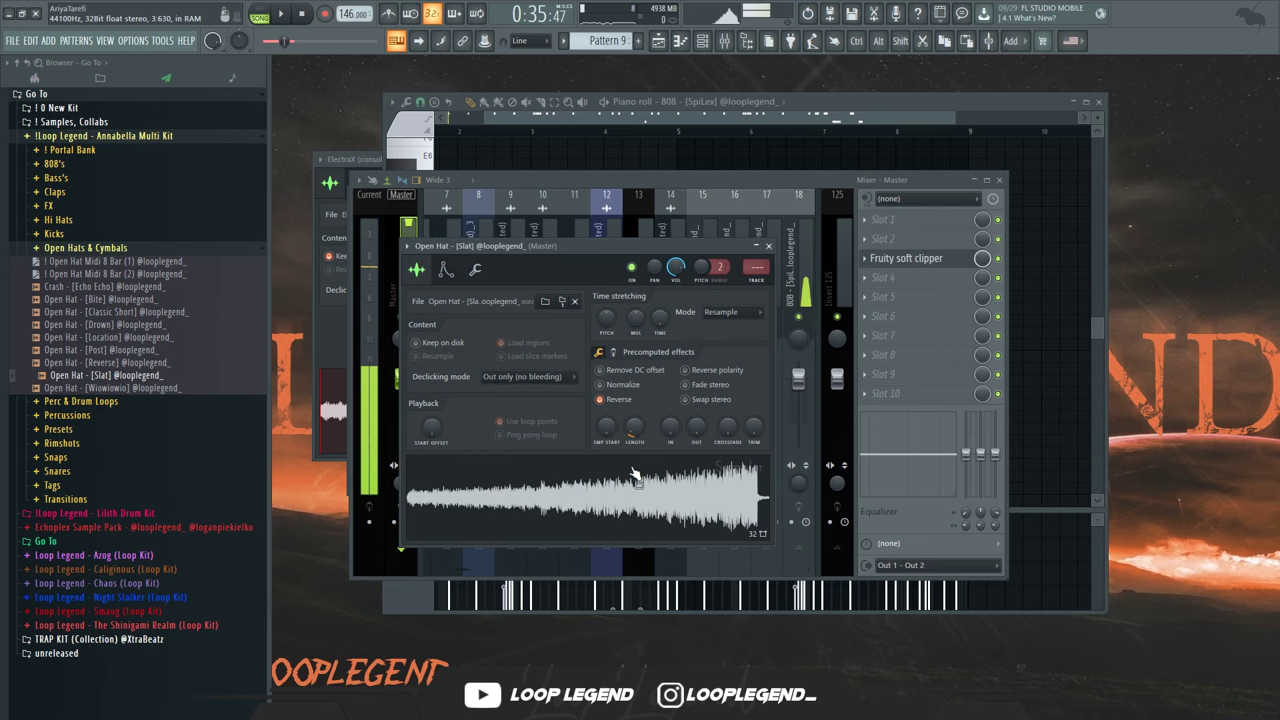
- Place open hat hits on steps 5 and 9 and lower their velocities, the second one almost to zero
{"action": "key", "text": "F6"}
{"action": "left_click", "coordinate": [655, 427]}
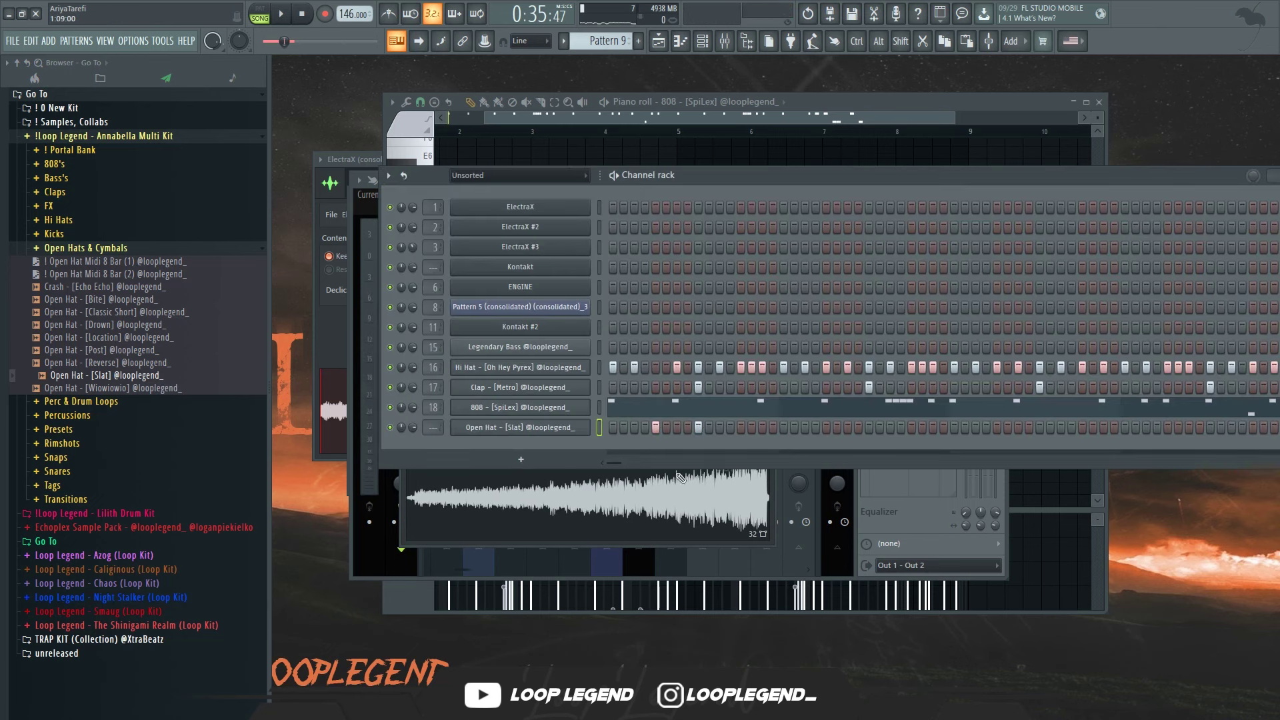
{"action": "key", "text": "F7"}
{"action": "scroll", "coordinate": [542, 491], "scroll_direction": "up", "scroll_amount": 5}
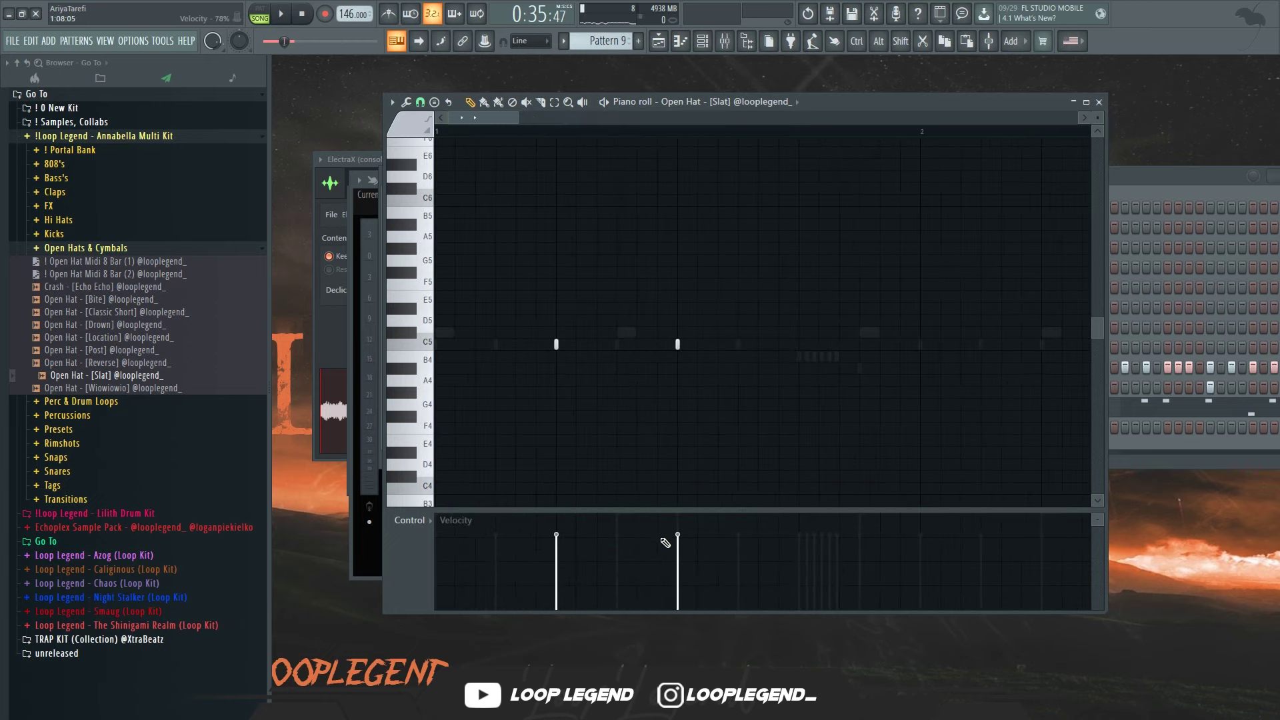
{"action": "key", "text": "space"}
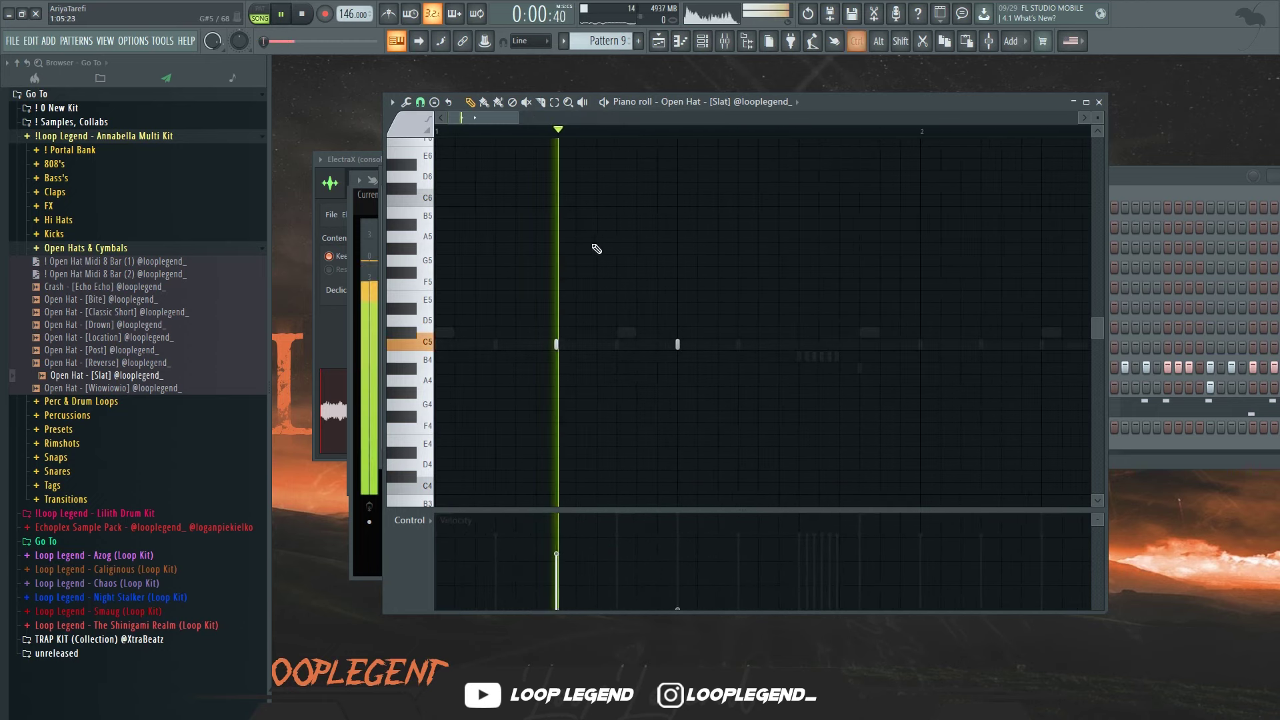
{"action": "scroll", "coordinate": [566, 251], "scroll_direction": "down", "scroll_amount": 4}
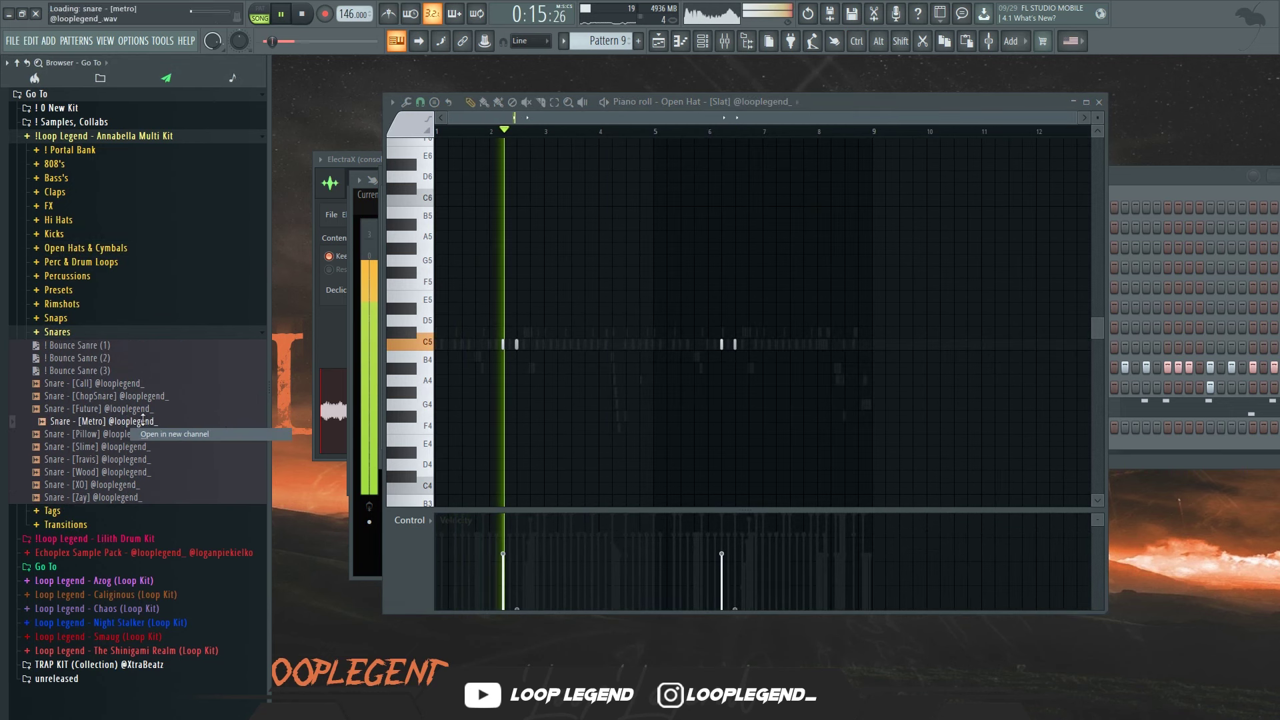
- Place Snare - [Metro] notes at C#5 and A4 through bar 8, matching the 808 hits
{"action": "key", "text": "F6"}
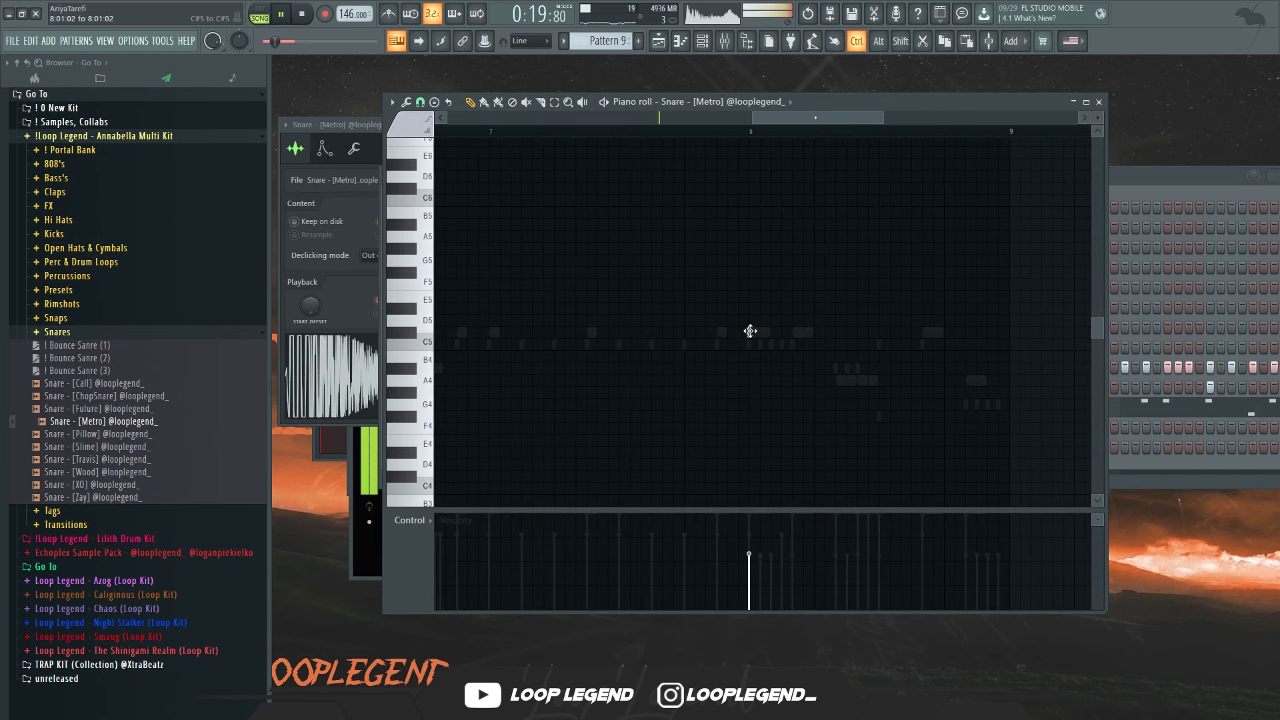
{"action": "scroll", "coordinate": [856, 353], "scroll_direction": "up", "scroll_amount": 2}
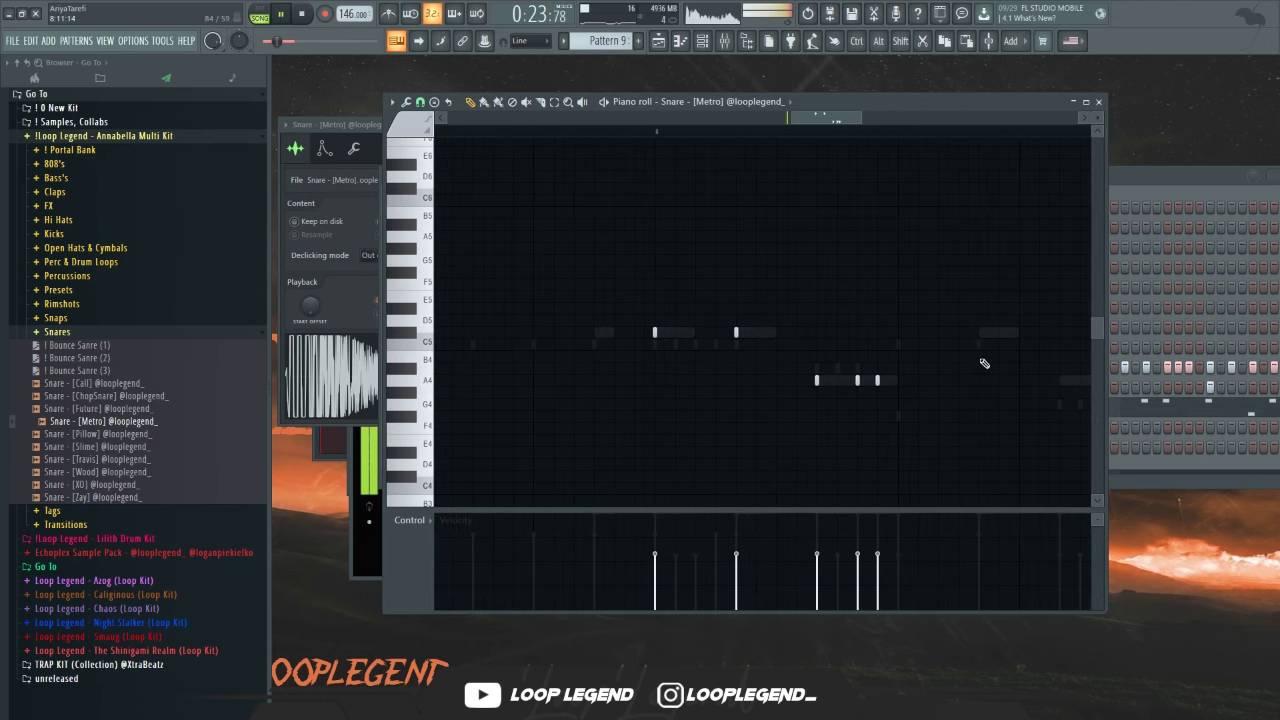
{"action": "left_click", "coordinate": [980, 332]}
{"action": "left_click", "coordinate": [1060, 380]}
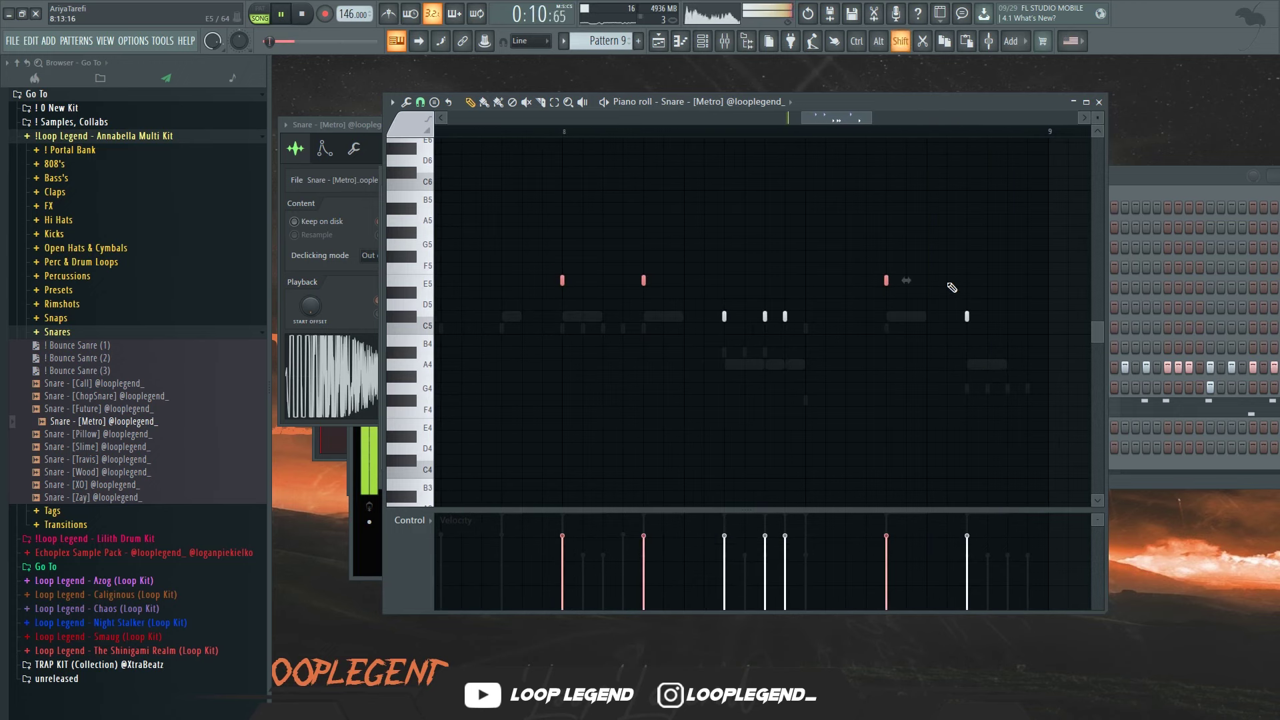
- Transpose the bar 8 snare notes downward, first the higher group and then the rest
{"action": "key", "text": "shift+Down"}
{"action": "left_click", "coordinate": [914, 396], "text": "ctrl"}
{"action": "key", "text": "shift+Down"}
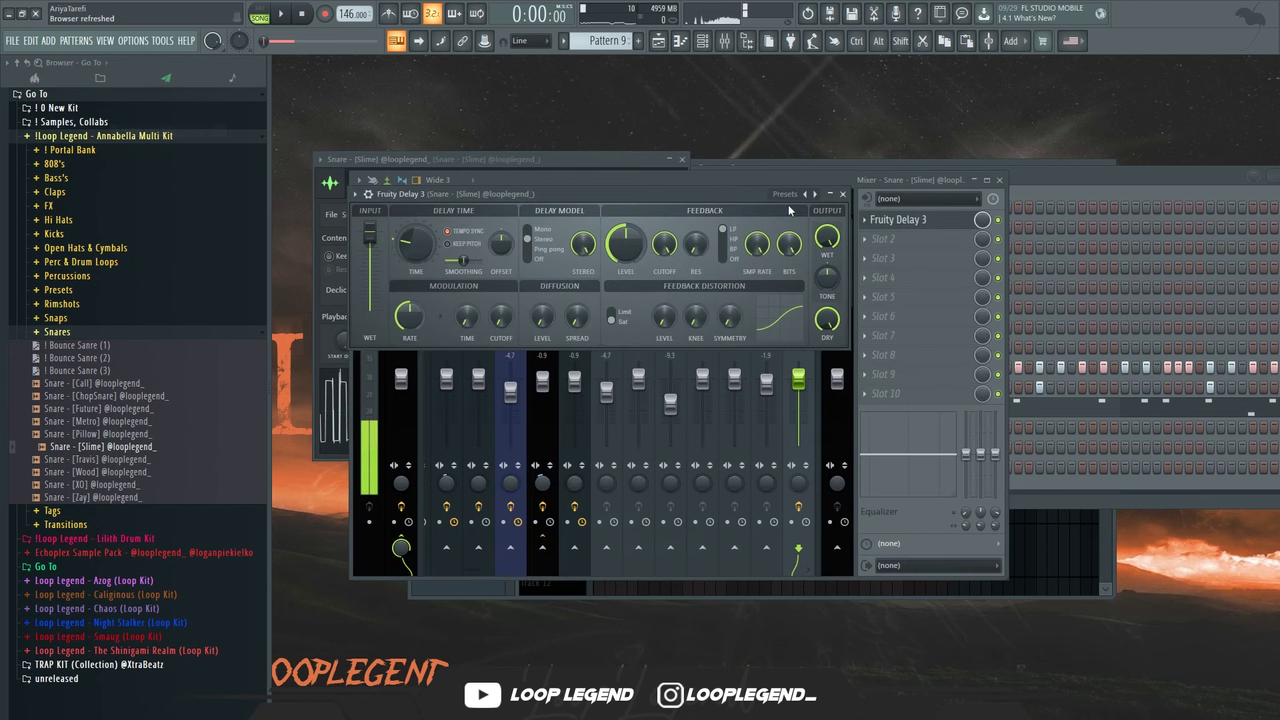
- Load the Ping pong preset in Fruity Delay 3 on the Snare - [Slime] mixer track
{"action": "left_click", "coordinate": [785, 194]}
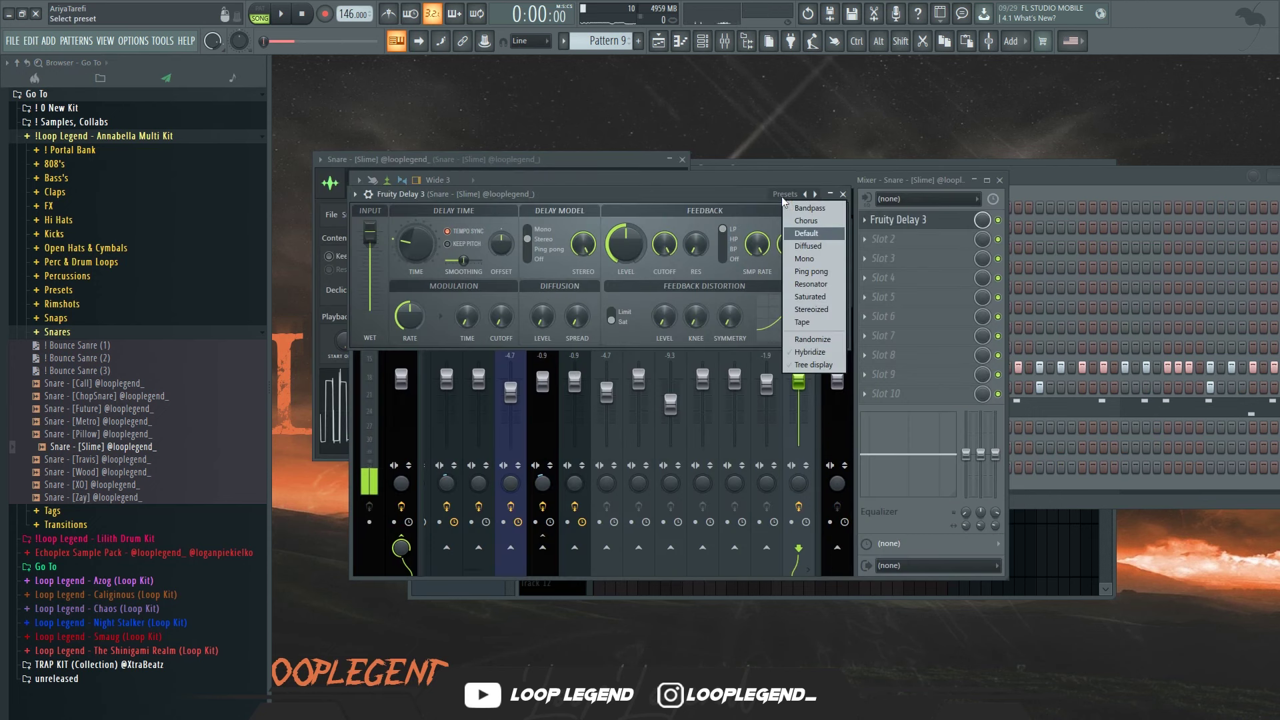
{"action": "left_click", "coordinate": [825, 268]}
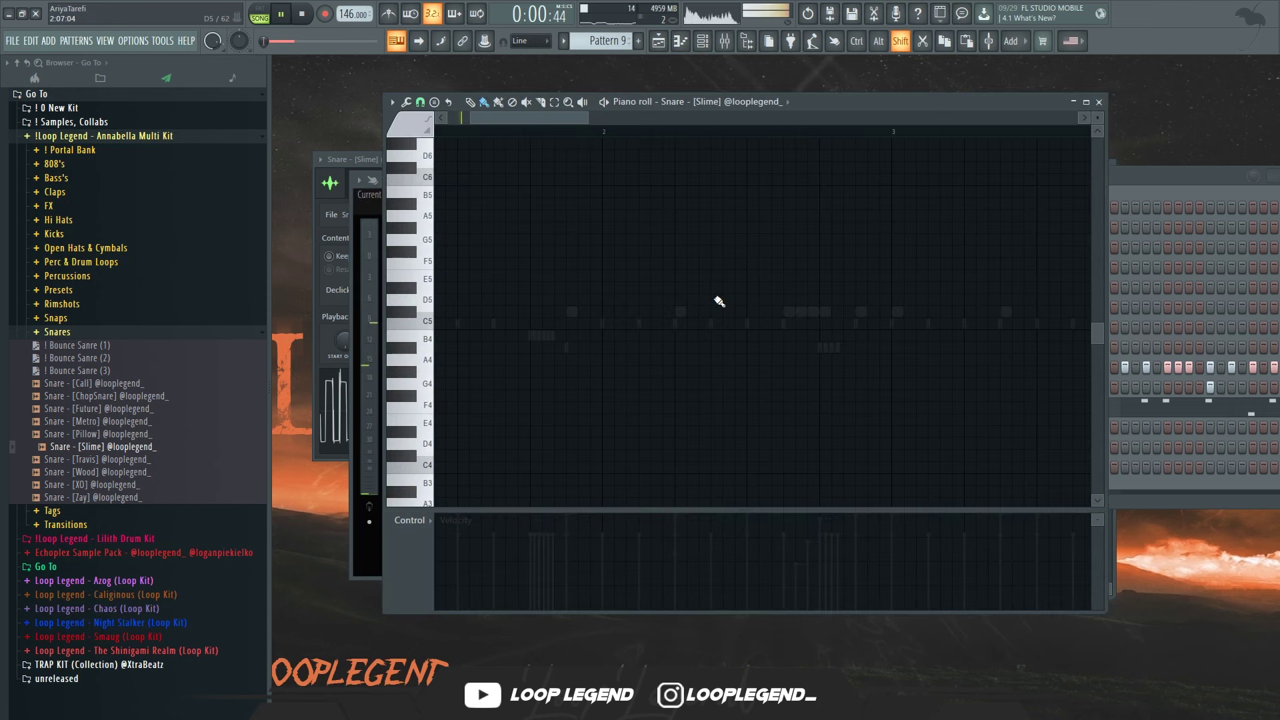
- Paint three Snare - [Slime] notes descending from C#5 to B4 in bar 2 and taper their velocities downward
{"action": "left_click_drag", "start_coordinate": [711, 311], "coordinate": [736, 336]}
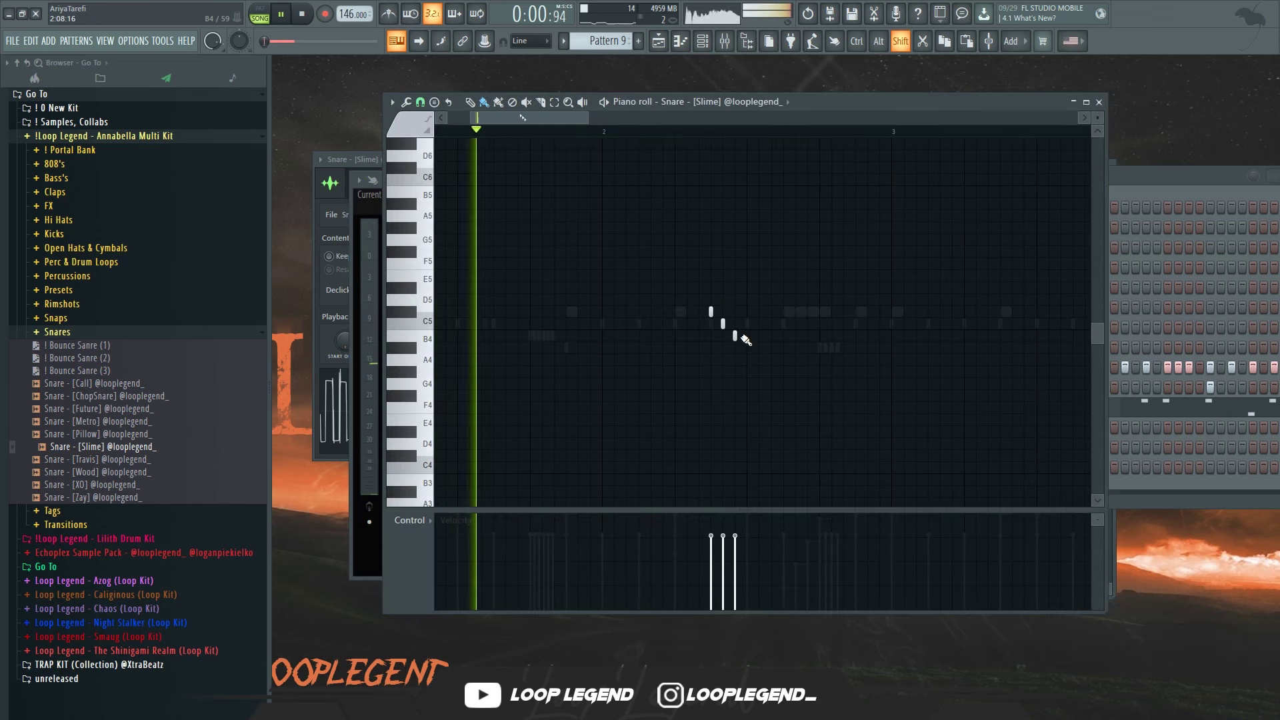
{"action": "left_click_drag", "start_coordinate": [759, 585], "coordinate": [704, 543]}
{"action": "scroll", "coordinate": [711, 427], "scroll_direction": "down", "scroll_amount": 6}
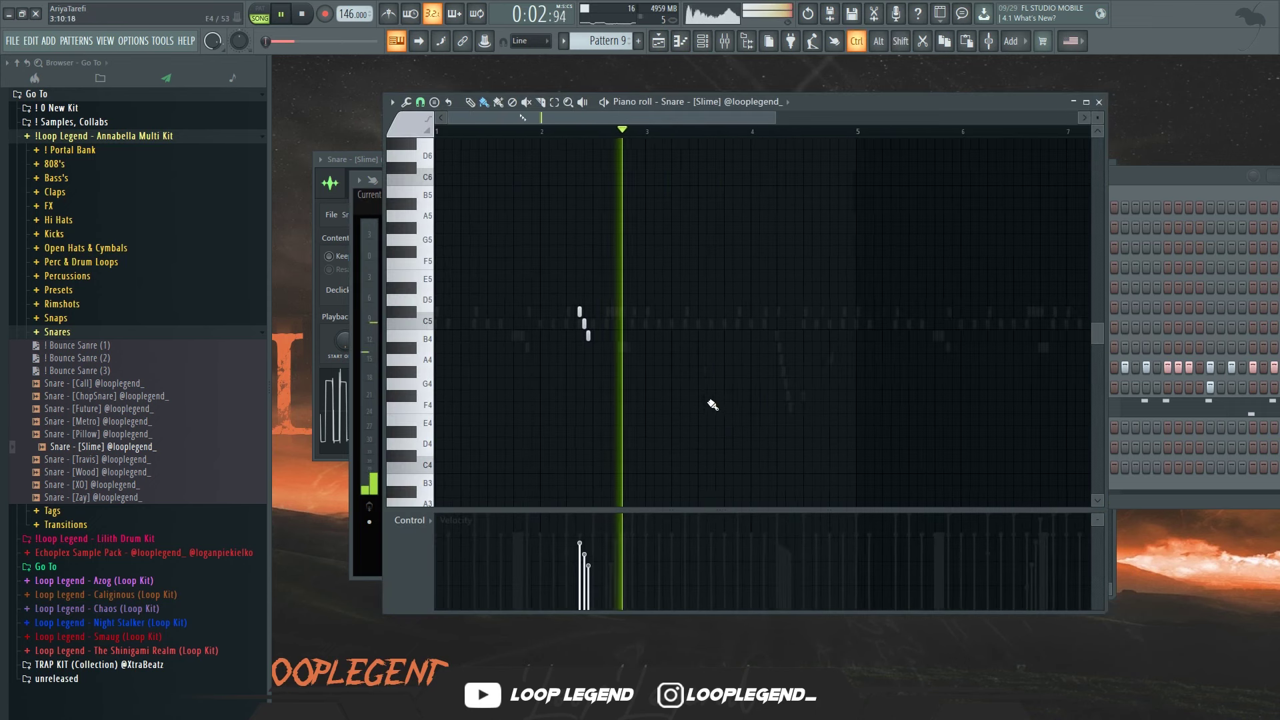
- Add further Snare - [Slime] notes around C5 and B4 in bars 4 and 7, adjusting their velocity and pitch
{"action": "scroll", "coordinate": [664, 350], "scroll_direction": "up", "scroll_amount": 4}
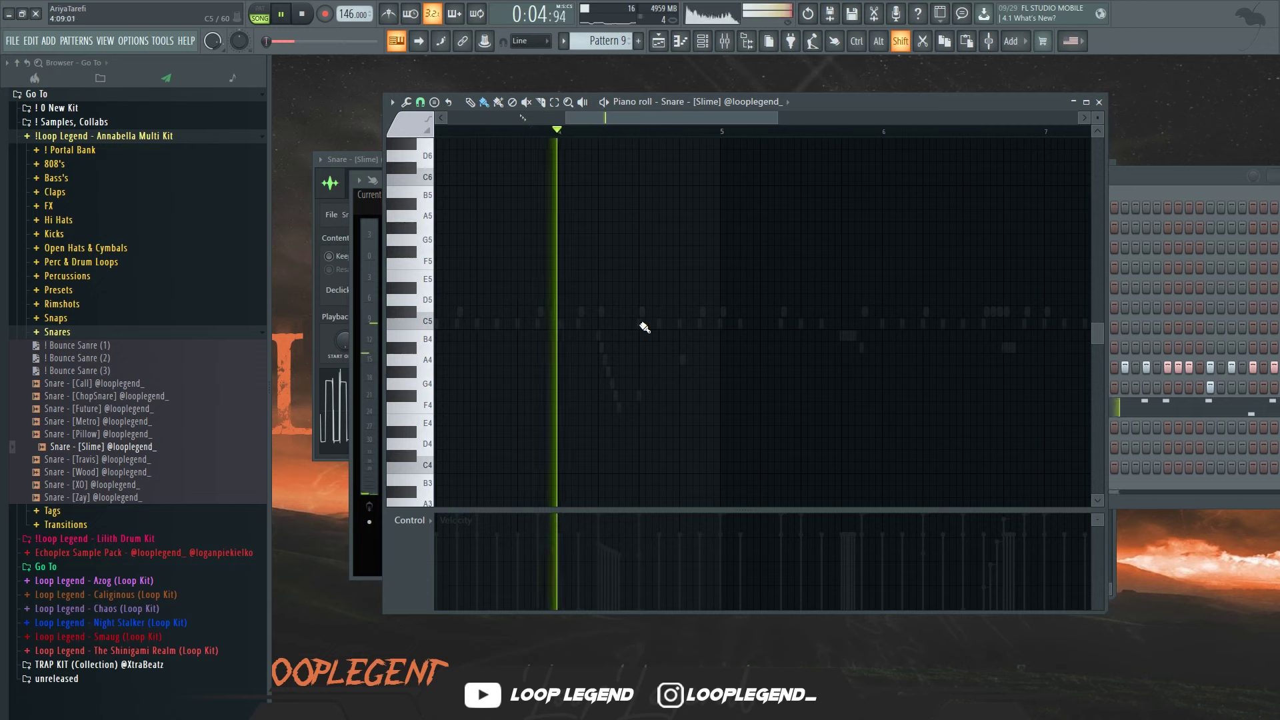
{"action": "left_click_drag", "start_coordinate": [639, 323], "coordinate": [645, 323]}
{"action": "left_click", "coordinate": [692, 334]}
{"action": "scroll", "coordinate": [685, 343], "scroll_direction": "up", "scroll_amount": 3}
{"action": "left_click_drag", "start_coordinate": [743, 423], "coordinate": [538, 246]}
{"action": "scroll", "coordinate": [693, 248], "scroll_direction": "down", "scroll_amount": 5}
{"action": "scroll", "coordinate": [890, 313], "scroll_direction": "up", "scroll_amount": 3}
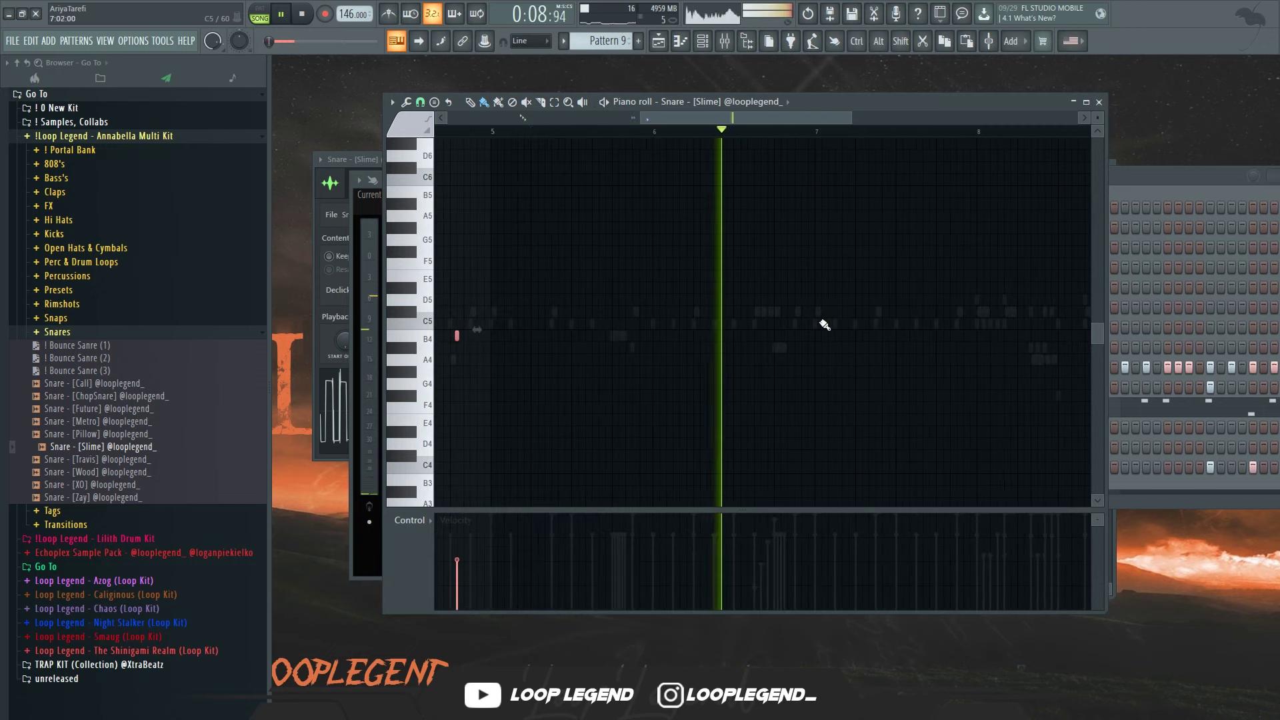
{"action": "mouse_move", "coordinate": [834, 320]}
{"action": "left_mouse_down"}
{"action": "mouse_move", "coordinate": [860, 320]}
{"action": "mouse_move", "coordinate": [760, 381]}
{"action": "left_mouse_up"}
{"action": "scroll", "coordinate": [893, 312], "scroll_direction": "down", "scroll_amount": 4}
{"action": "scroll", "coordinate": [890, 310], "scroll_direction": "up", "scroll_amount": 3}
{"action": "key", "text": "shift+Up"}
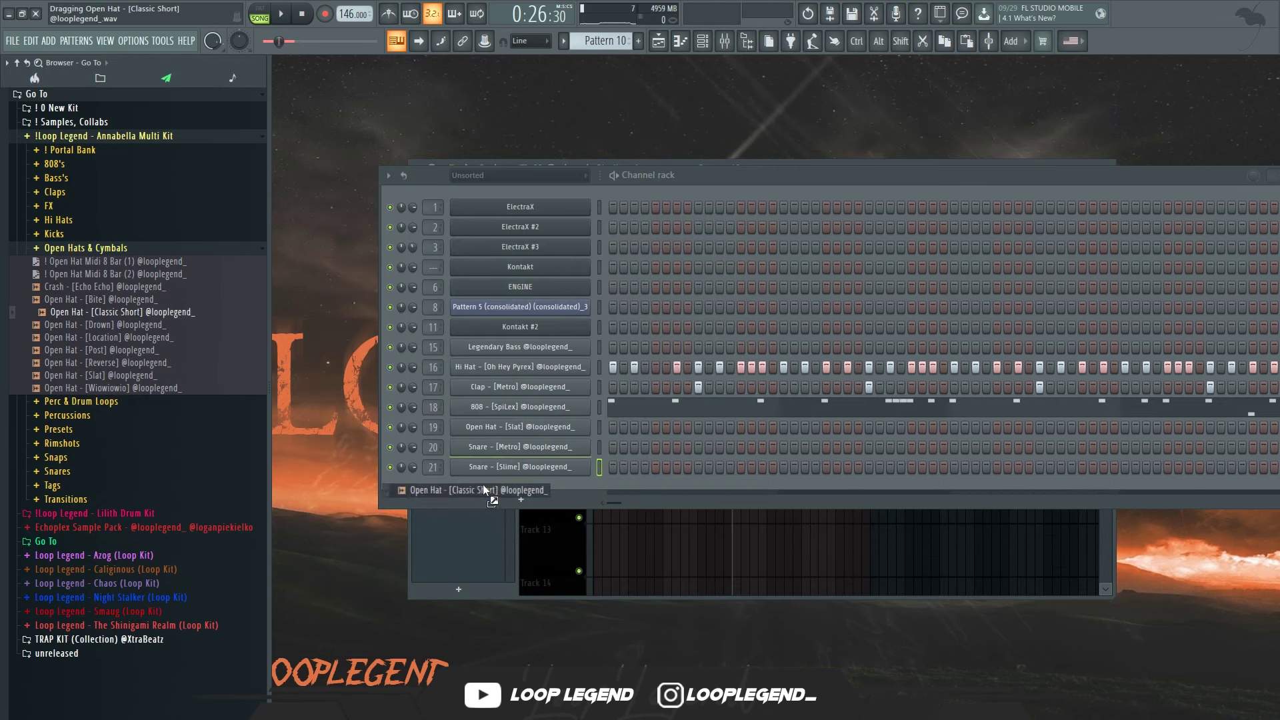
- Add Open Hat - [Classic Short] and Open Hat - [Bite] channels with hits on steps 5 and 21 and steps 1 and 29, respectively
{"action": "left_click_drag", "start_coordinate": [484, 490], "coordinate": [405, 448]}
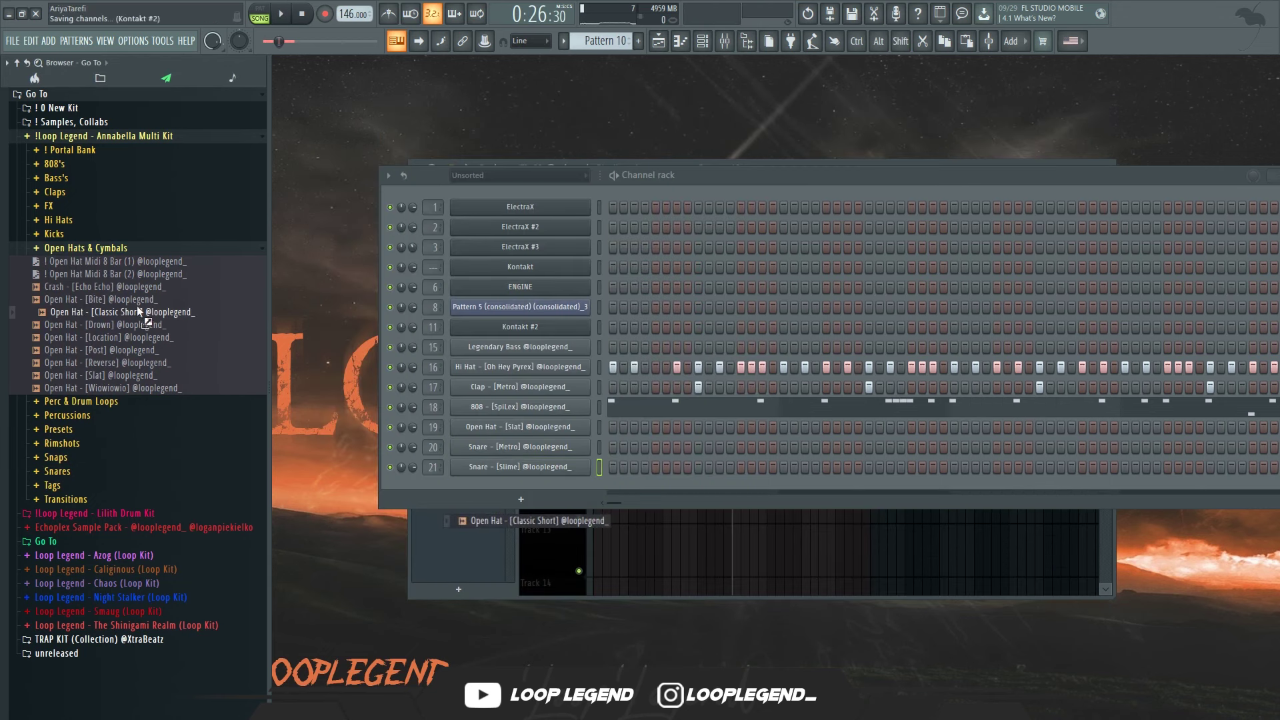
{"action": "left_click_drag", "start_coordinate": [139, 312], "coordinate": [181, 332]}
{"action": "left_click_drag", "start_coordinate": [622, 494], "coordinate": [649, 491]}
{"action": "key", "text": "space"}
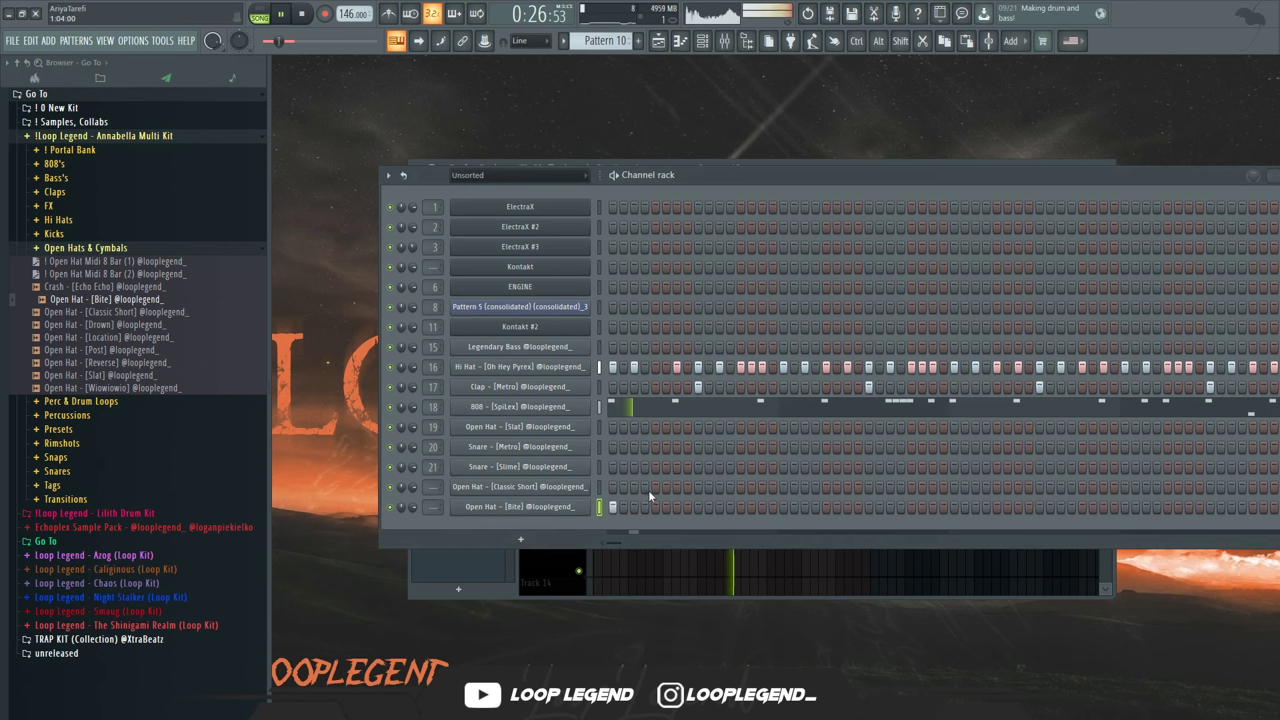
{"action": "left_click", "coordinate": [827, 487]}
{"action": "left_click", "coordinate": [910, 507]}
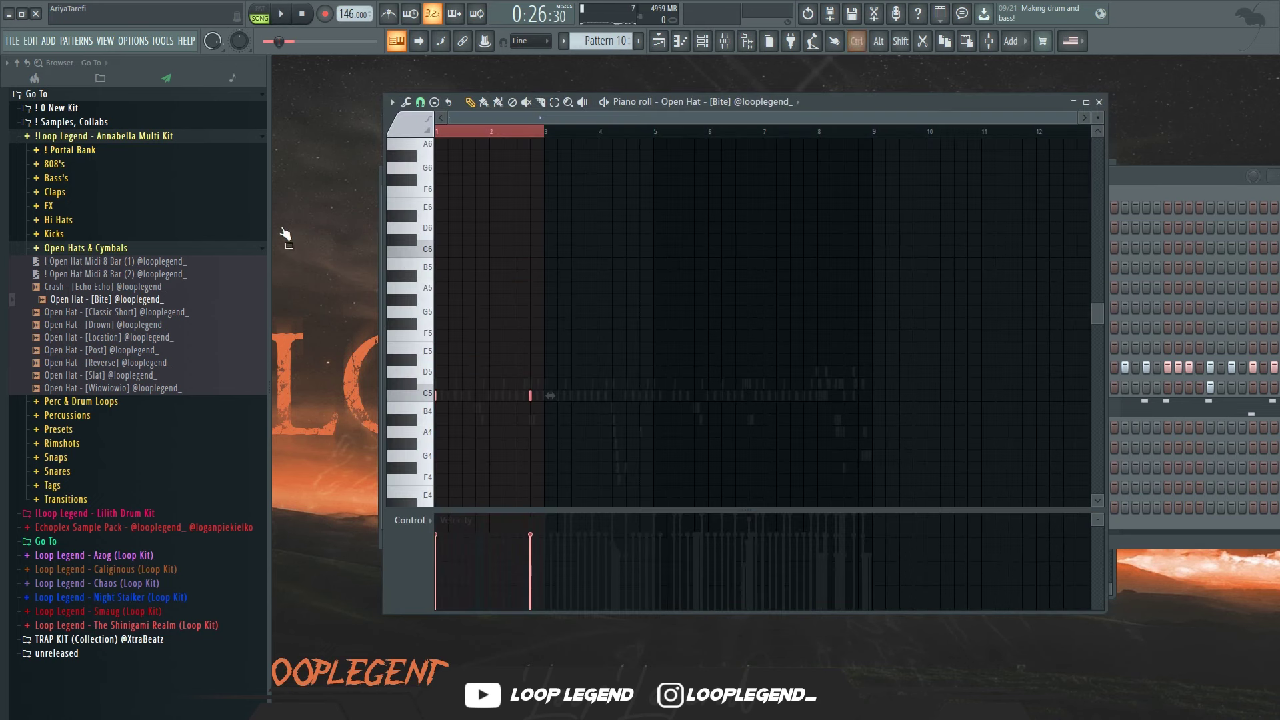
- Duplicate the two-bar Open Hat - [Bite] notes three times to fill eight bars and select all of them
{"action": "key", "text": "ctrl+b"}
{"action": "key", "text": "ctrl+b"}
{"action": "key", "text": "ctrl+b"}
{"action": "key", "text": "ctrl+a"}
- Set the snap to Step and duplicate the two-bar Open Hat - [Classic Short] notes three times to fill eight bars
{"action": "key", "text": "alt+Up"}
{"action": "left_click", "coordinate": [420, 102]}
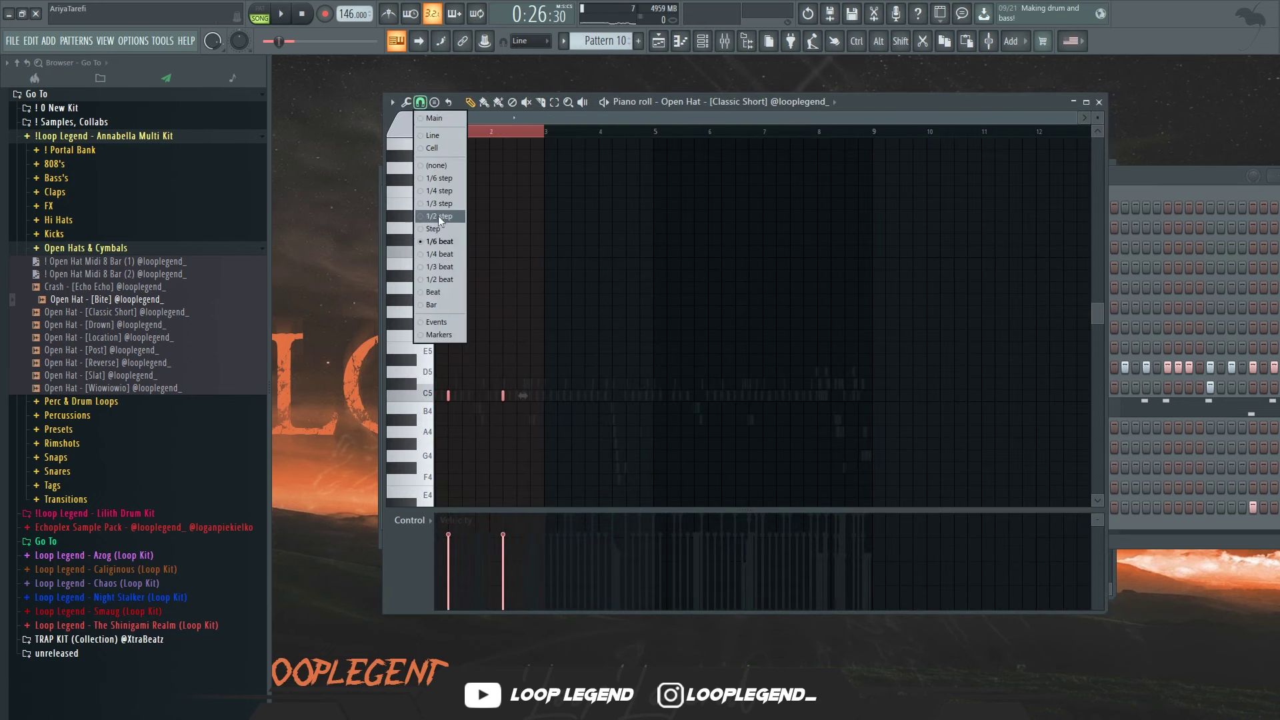
{"action": "left_click", "coordinate": [440, 230]}
{"action": "key", "text": "ctrl+b"}
{"action": "key", "text": "ctrl+b"}
{"action": "key", "text": "ctrl+b"}
{"action": "key", "text": "ctrl+a"}
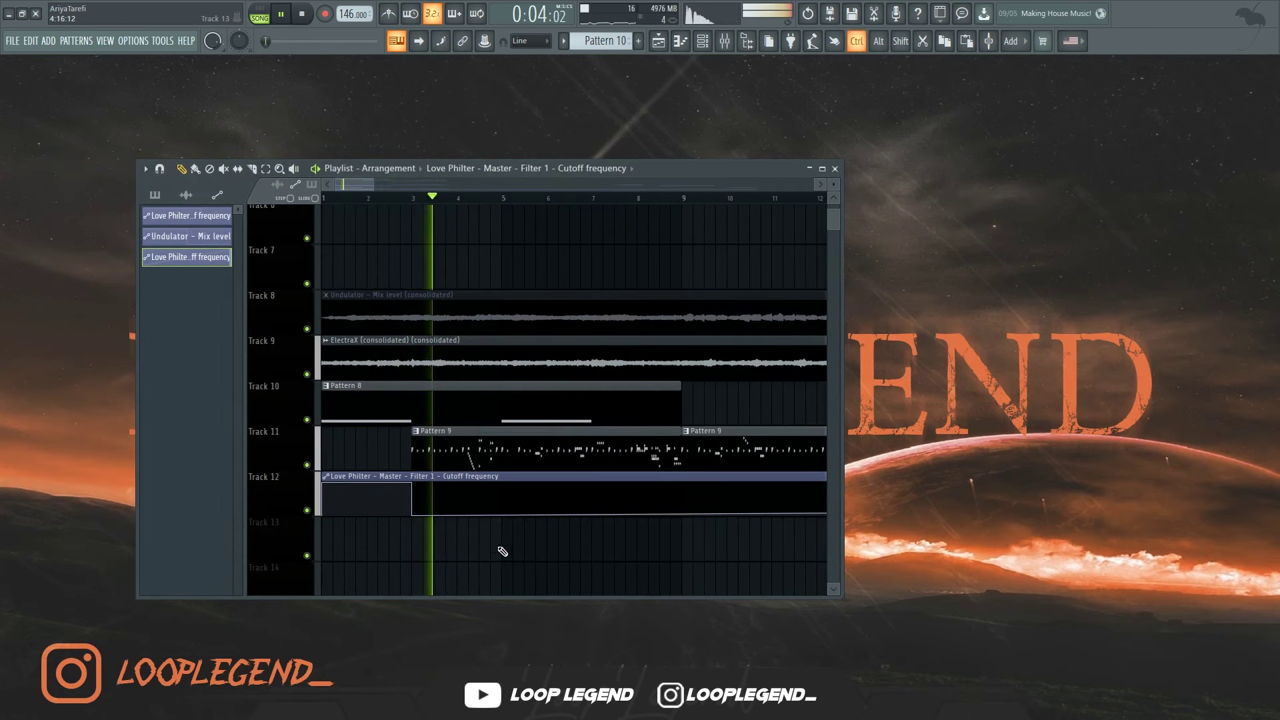
- Shape the Track 12 Love Philter cutoff automation into a slow rise from bar 5 and a jump up at bar 9
{"action": "right_click", "coordinate": [500, 514]}
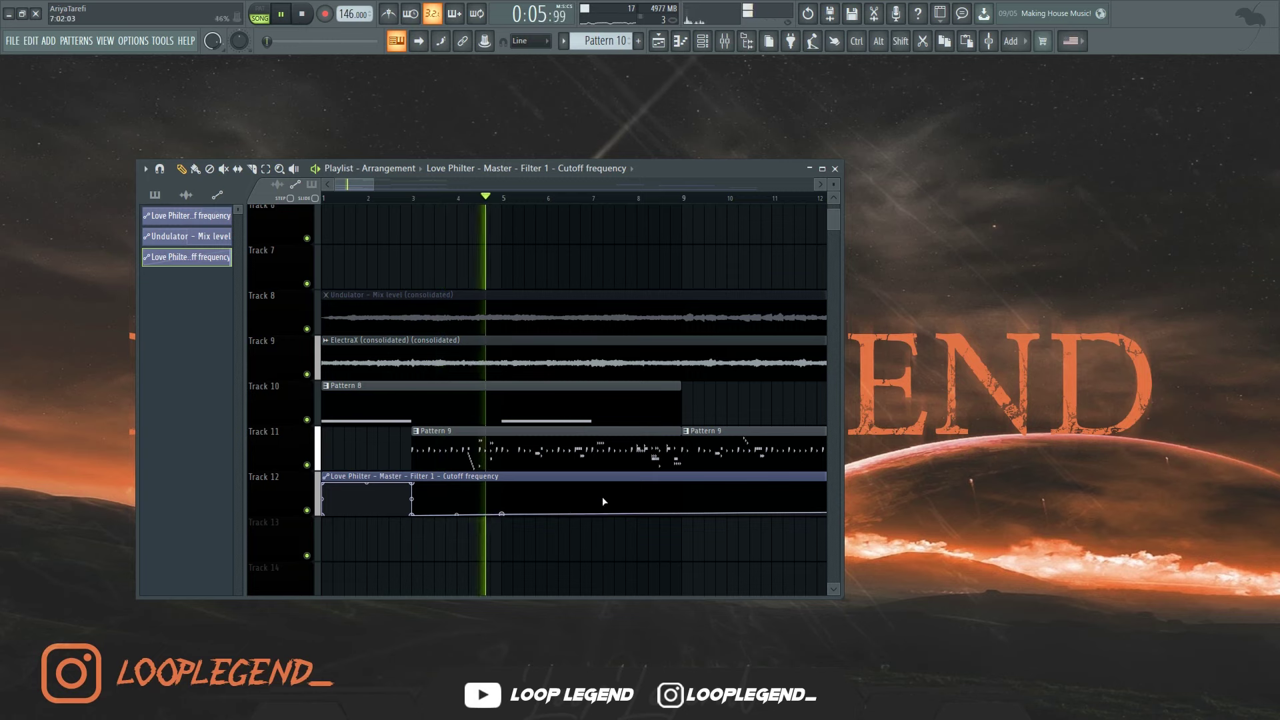
{"action": "right_click", "coordinate": [625, 511]}
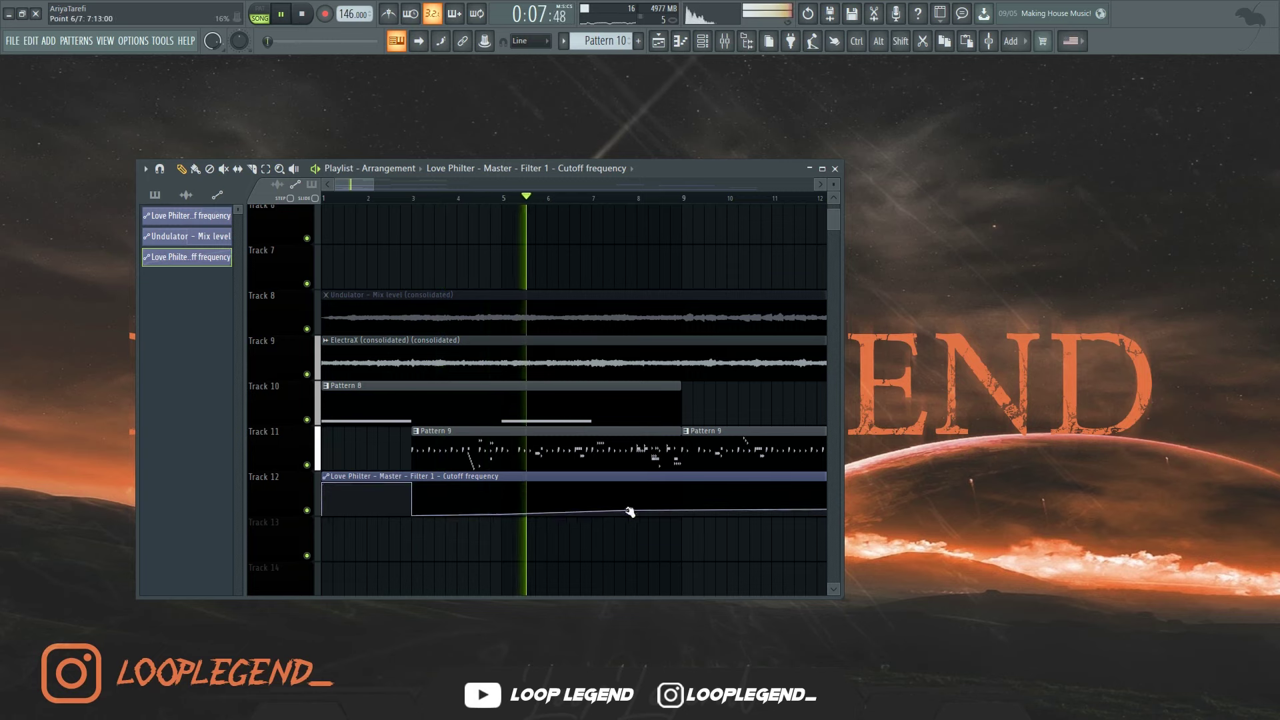
{"action": "right_click", "coordinate": [685, 508]}
{"action": "right_click", "coordinate": [686, 484]}
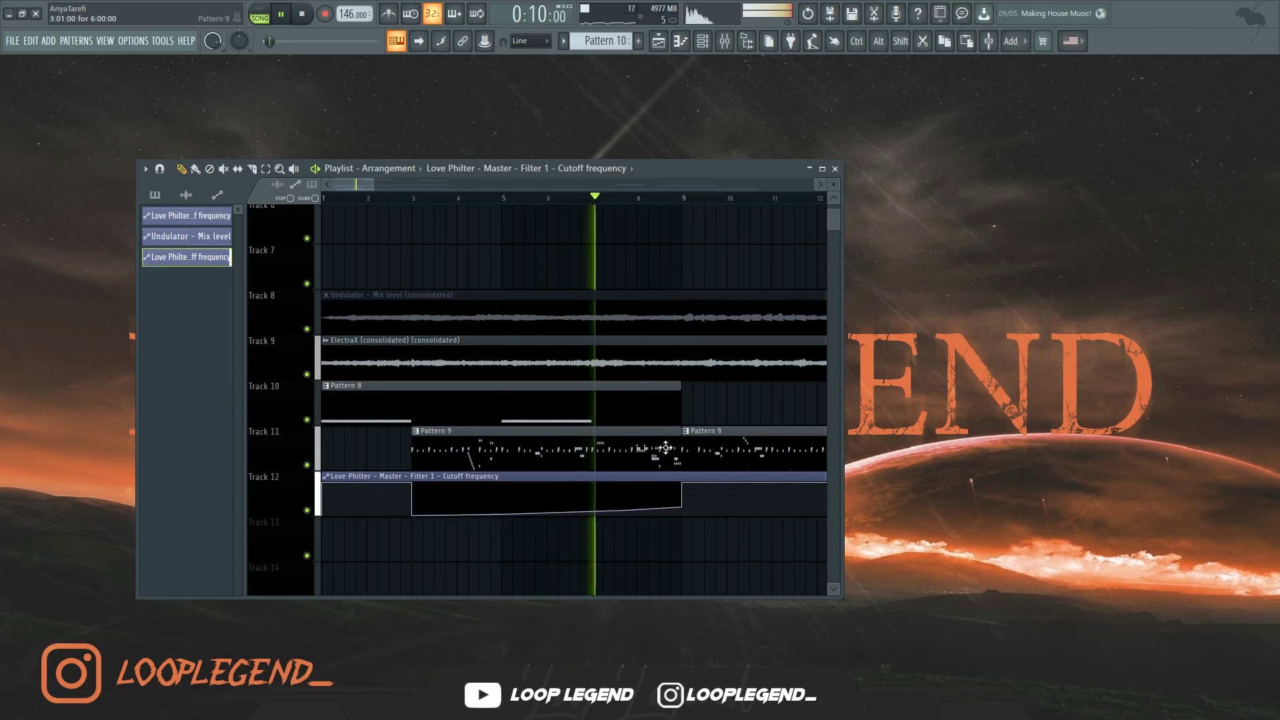
- Review the full arrangement, the ElectraX audio clip's time stretching settings, and the notes in Patterns 10, 9 and 8
{"action": "scroll", "coordinate": [654, 466], "scroll_direction": "down", "scroll_amount": 2}
{"action": "scroll", "coordinate": [654, 465], "scroll_direction": "down", "scroll_amount": 5}
{"action": "left_click_drag", "start_coordinate": [522, 541], "coordinate": [414, 543]}
{"action": "left_click_drag", "start_coordinate": [434, 543], "coordinate": [512, 550]}
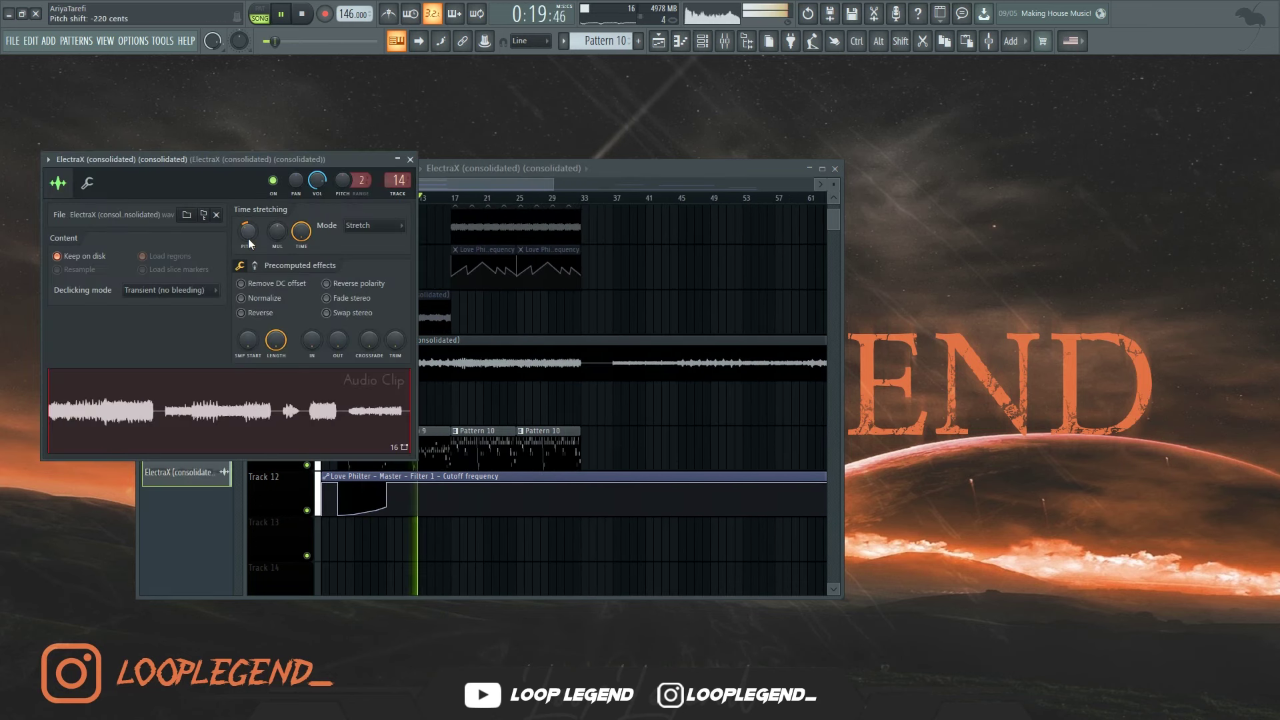
{"action": "key", "text": "Escape"}
{"action": "double_click", "coordinate": [451, 458]}
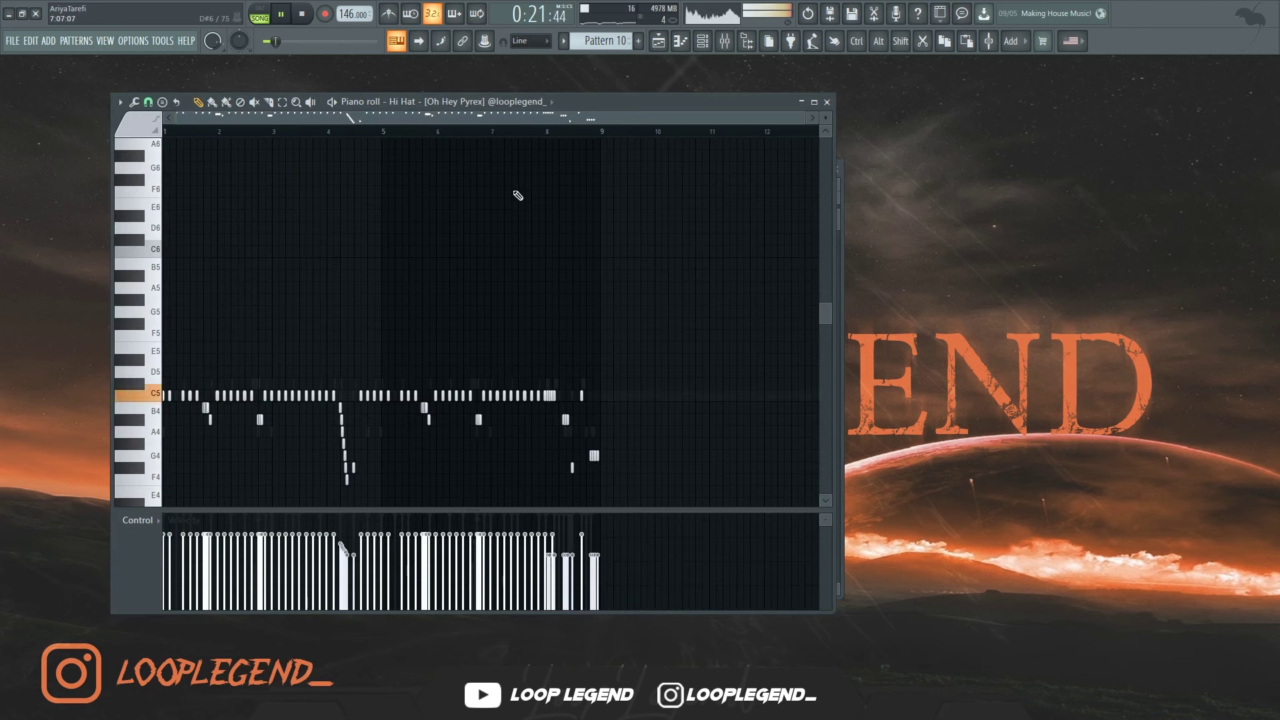
{"action": "left_click", "coordinate": [503, 105]}
{"action": "left_click", "coordinate": [470, 428]}
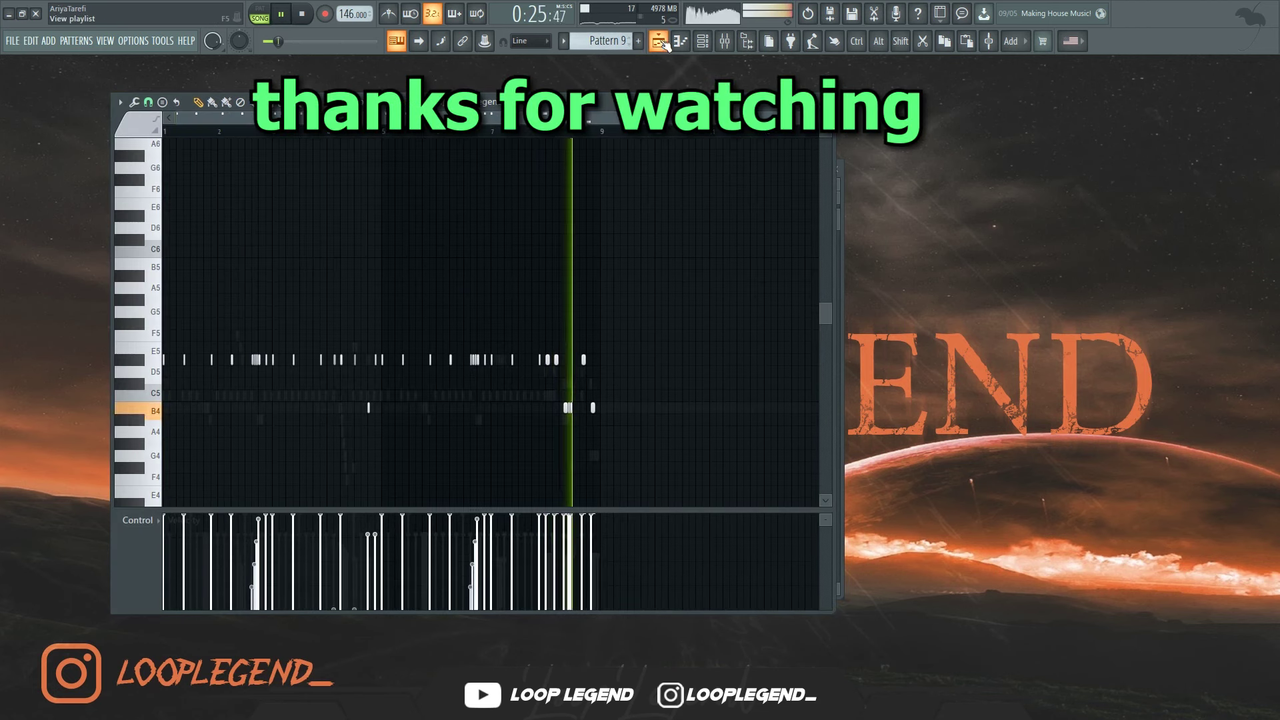
{"action": "key", "text": "F5"}
{"action": "left_click", "coordinate": [365, 398]}
{"action": "double_click", "coordinate": [366, 398]}
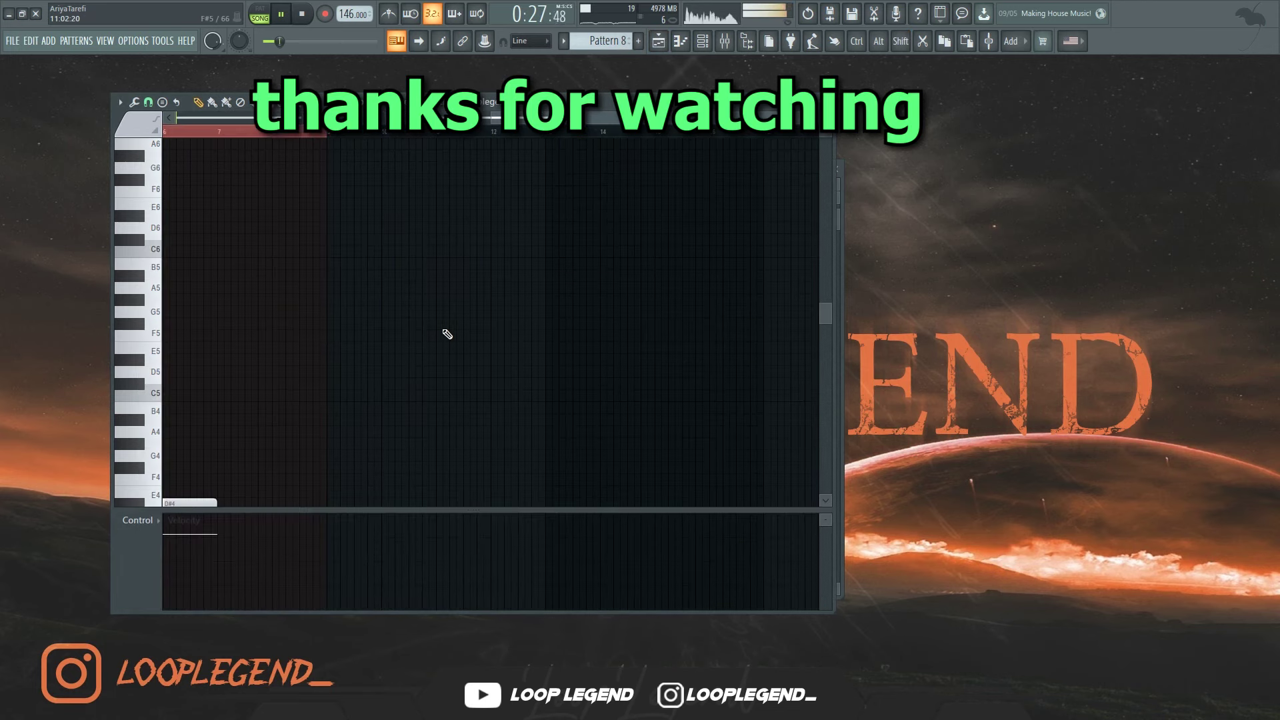